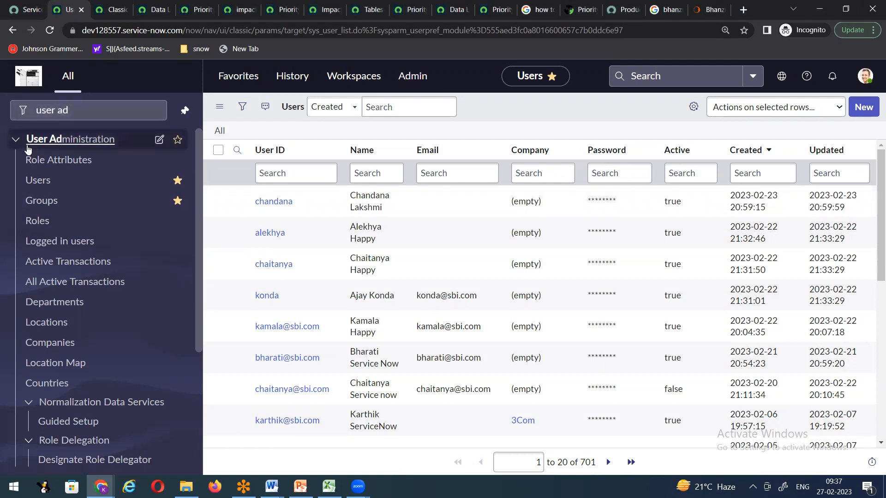
Step: Open the Users list of 701 records and start a blank new user record
{"action": "left_click", "coordinate": [36, 181]}
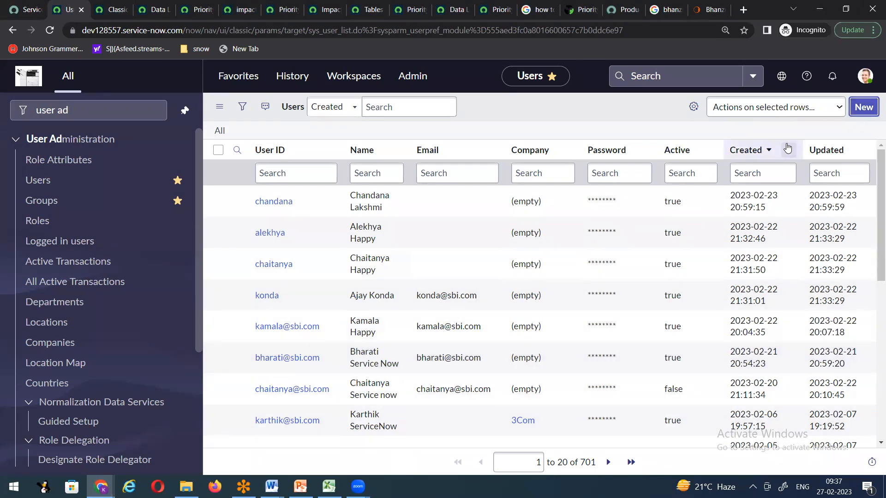
{"action": "left_click", "coordinate": [872, 106]}
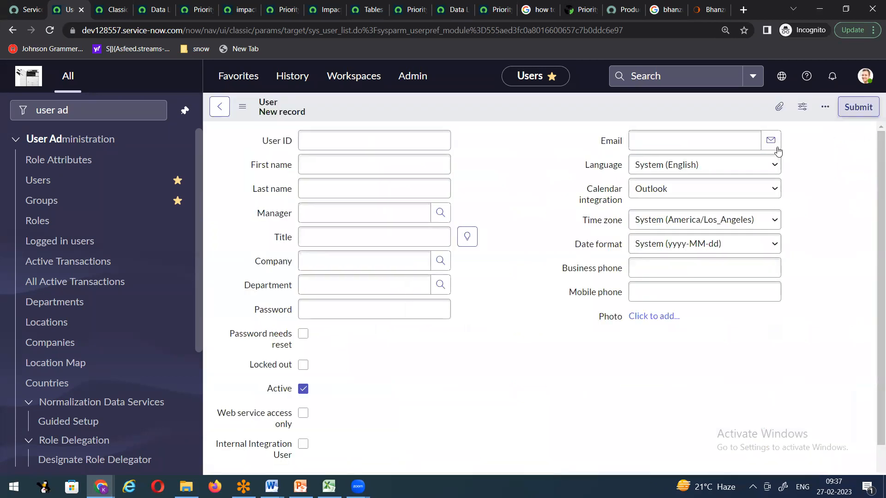
Step: Enter the new user's ID, reuse it as the e-mail, and fill in first and last name
{"action": "left_click", "coordinate": [337, 173]}
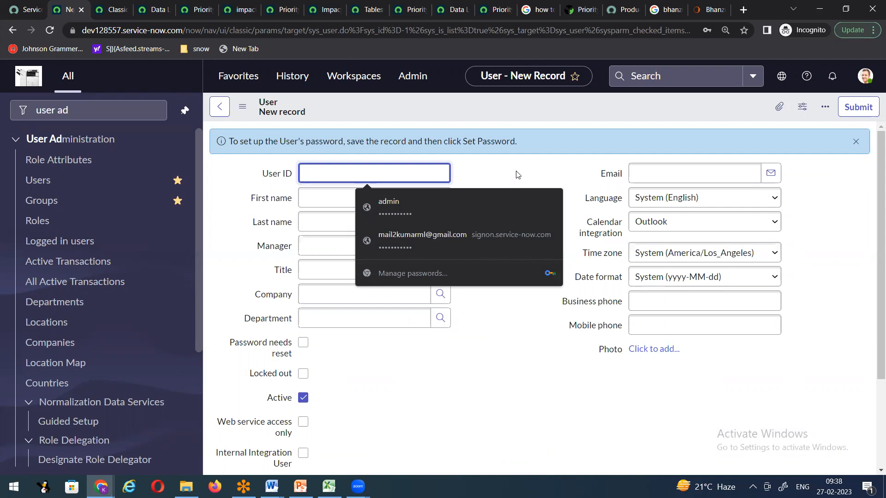
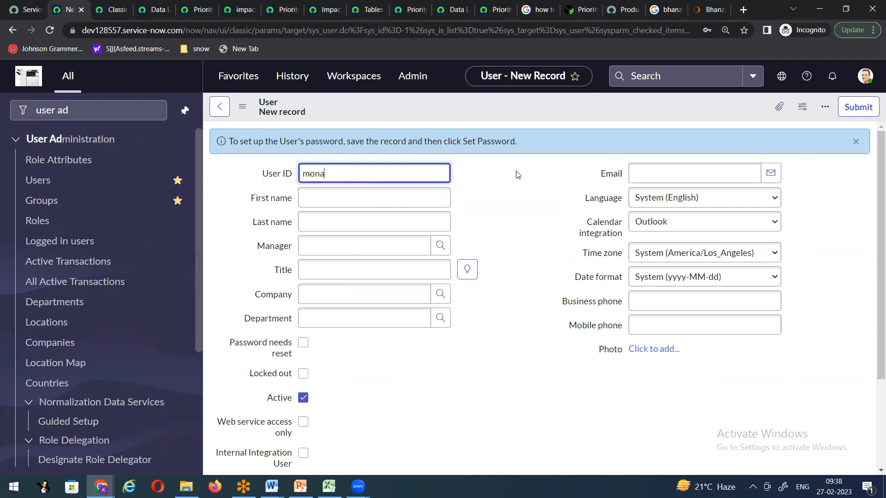
{"action": "key", "text": "ctrl+a"}
{"action": "key", "text": "ctrl+c"}
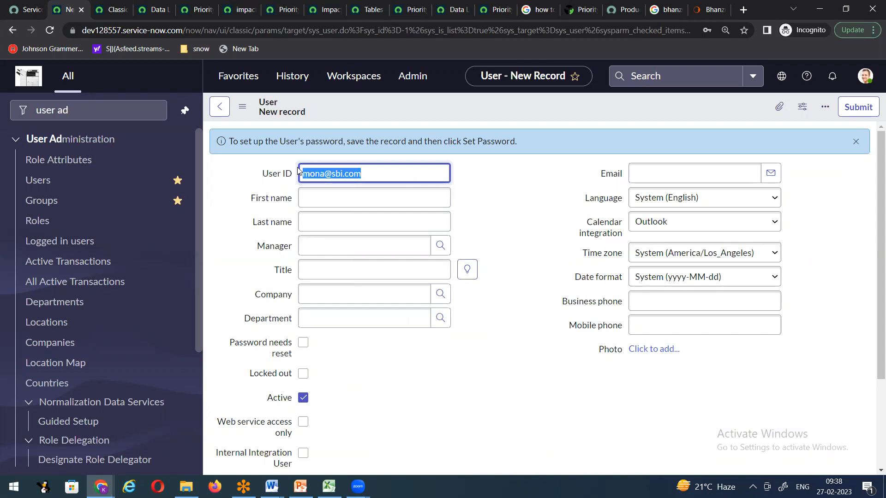
{"action": "left_click", "coordinate": [664, 177]}
{"action": "key", "text": "ctrl+v"}
{"action": "left_click", "coordinate": [382, 197]}
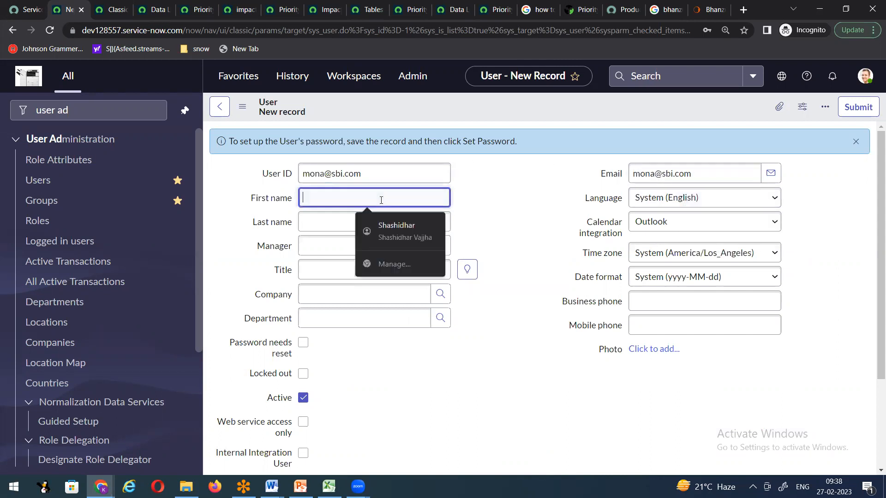
{"action": "key", "text": "Tab"}
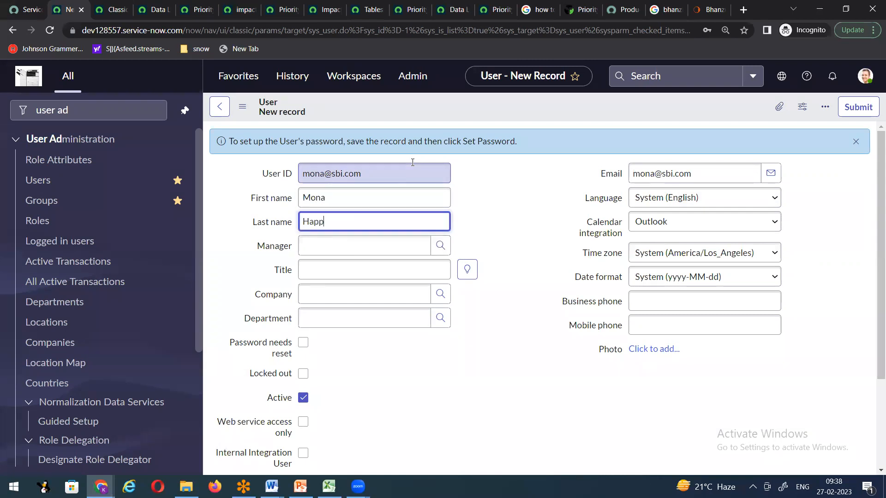
{"action": "key", "text": "Tab"}
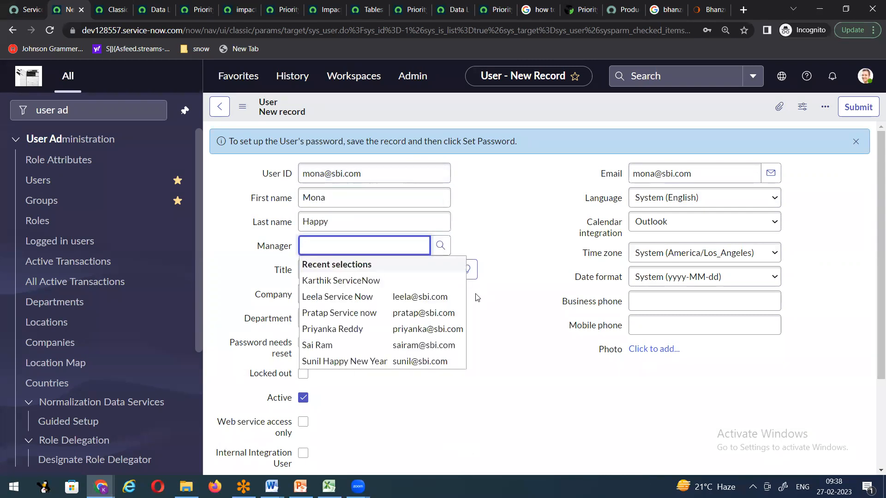
Step: Assign a manager, set the title to IT Technician and the department to Finance
{"action": "left_click", "coordinate": [359, 286]}
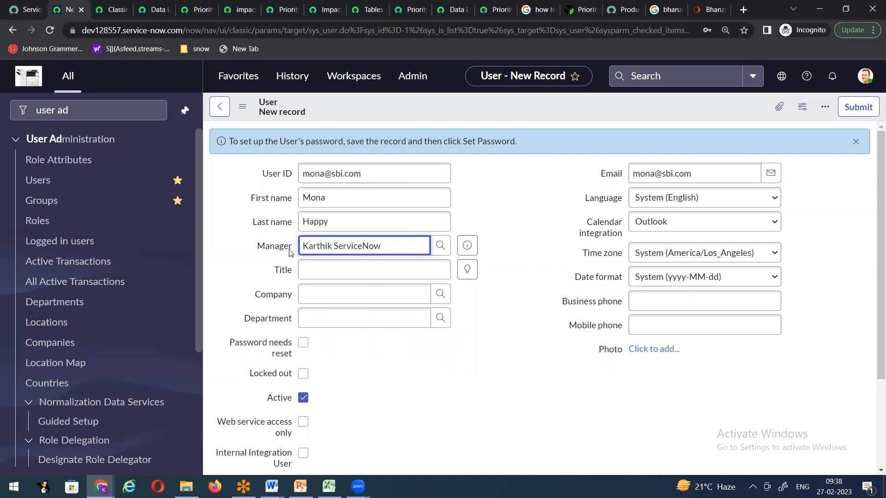
{"action": "left_click", "coordinate": [467, 270]}
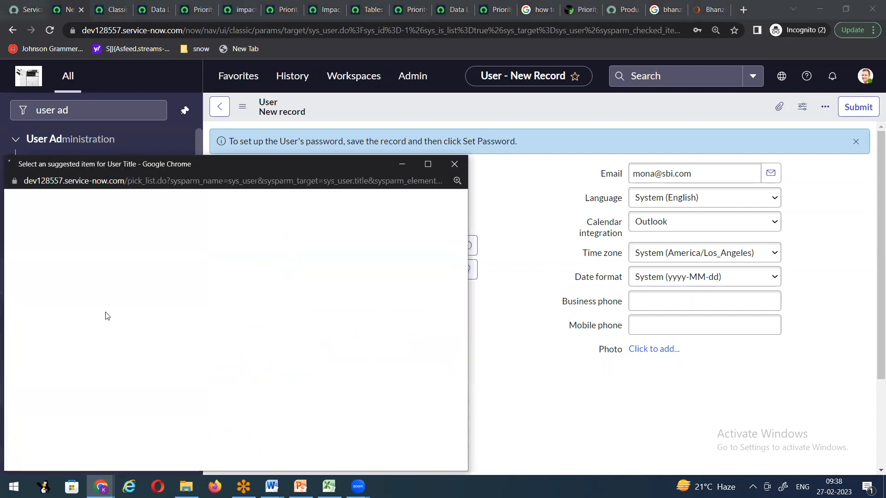
{"action": "left_click", "coordinate": [69, 322]}
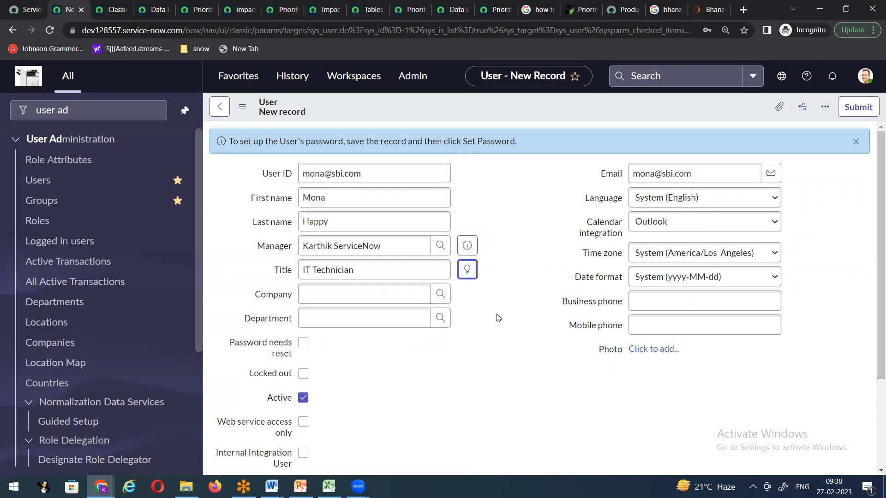
{"action": "left_click", "coordinate": [438, 320]}
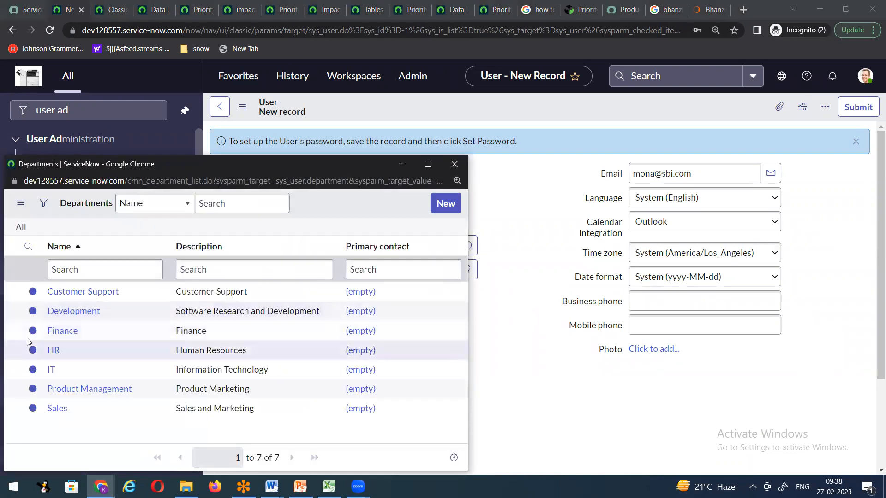
{"action": "left_click", "coordinate": [64, 337]}
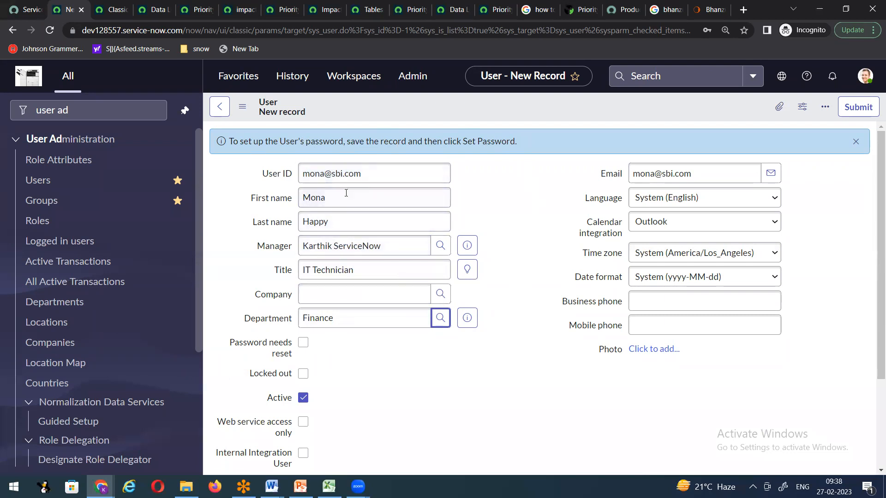
{"action": "right_click", "coordinate": [460, 107]}
Step: Save the user record, then generate, save and copy a random password
{"action": "left_click", "coordinate": [485, 119]}
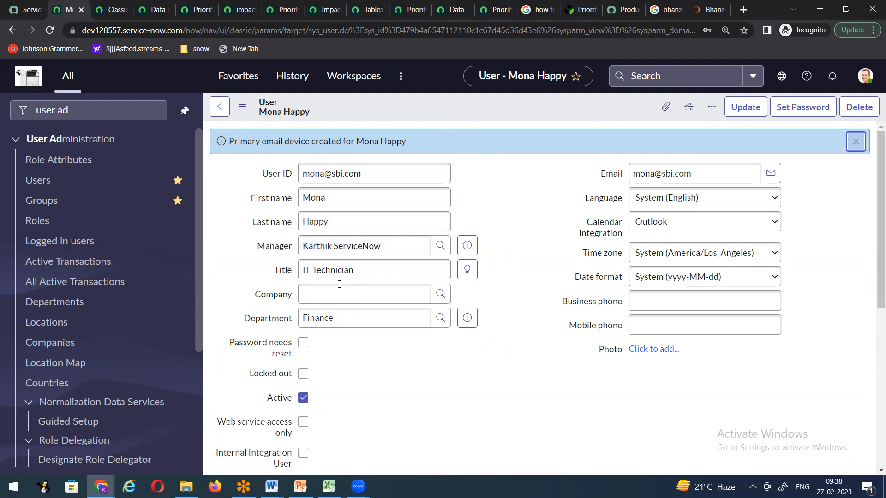
{"action": "scroll", "coordinate": [525, 256], "scroll_direction": "down", "scroll_amount": 3}
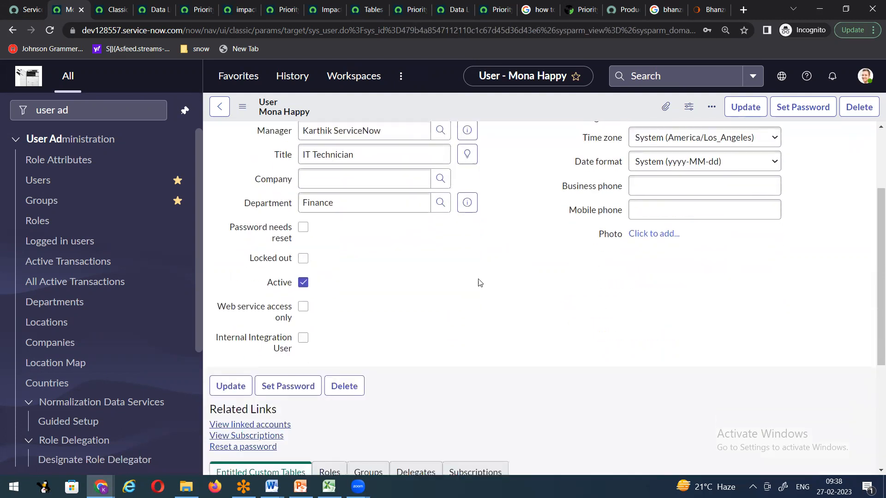
{"action": "left_click", "coordinate": [283, 392]}
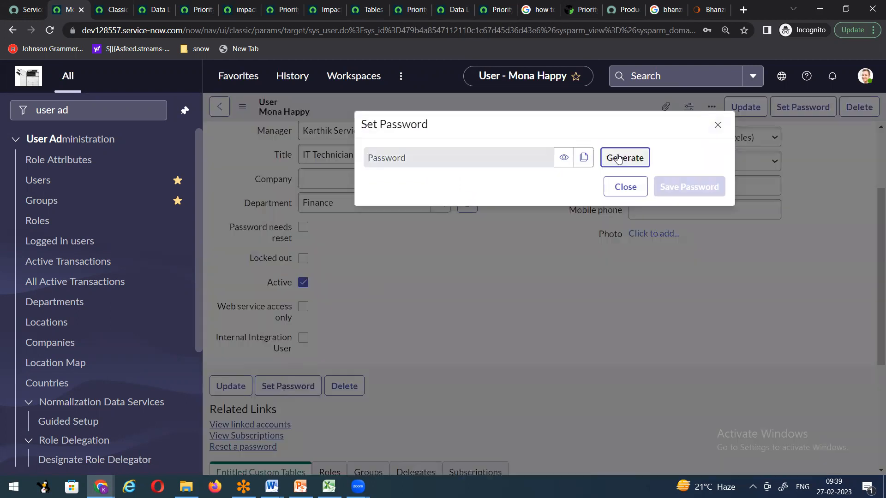
{"action": "left_click", "coordinate": [619, 158]}
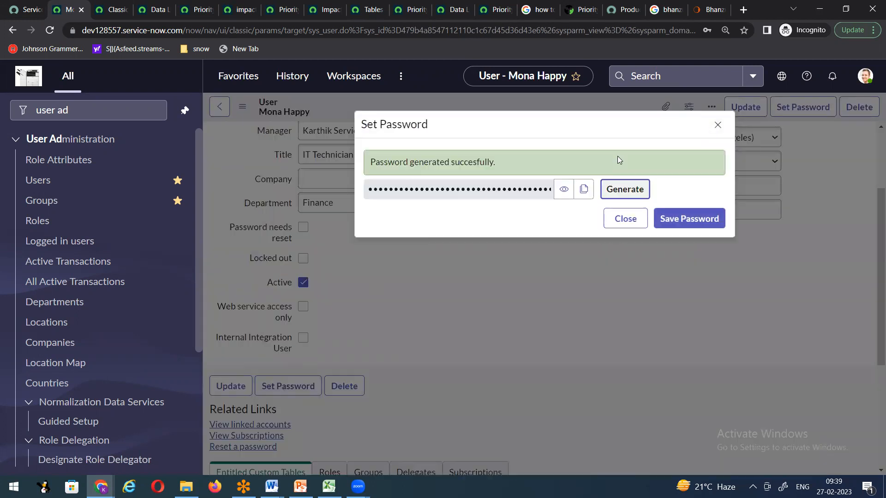
{"action": "left_click", "coordinate": [665, 229]}
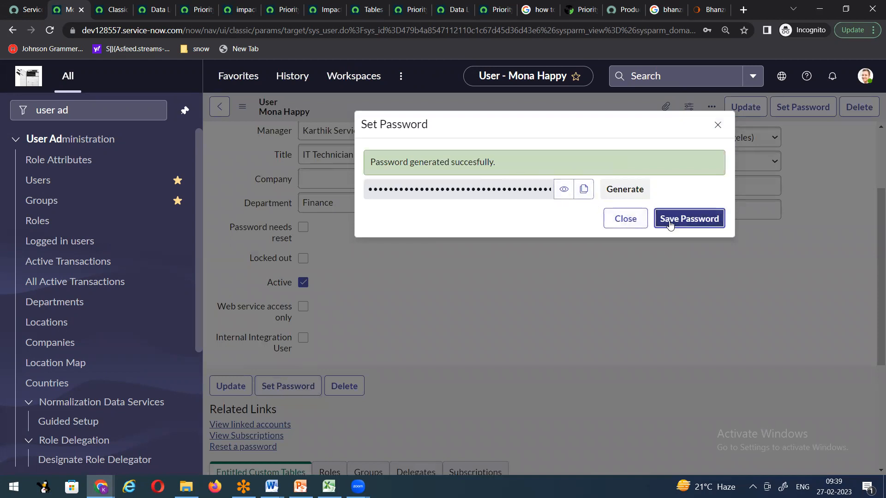
{"action": "left_click", "coordinate": [584, 191]}
{"action": "left_click", "coordinate": [584, 190]}
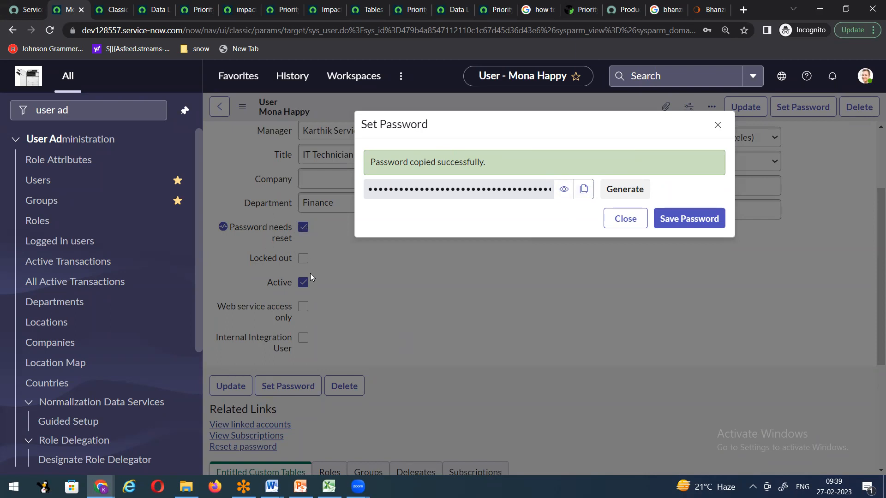
{"action": "left_click", "coordinate": [277, 481]}
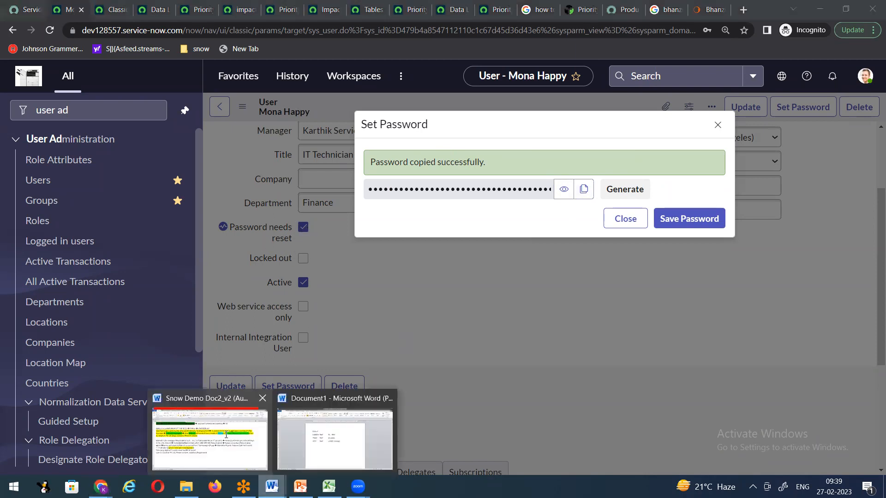
{"action": "left_click", "coordinate": [226, 434]}
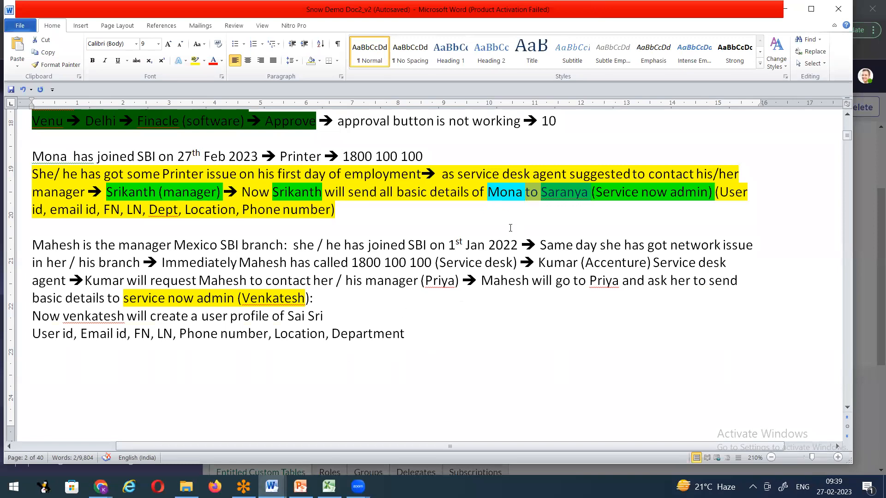
Step: Update the notes' greeting name, user ID and temporary password with the new user's details
{"action": "scroll", "coordinate": [427, 341], "scroll_direction": "down", "scroll_amount": 8}
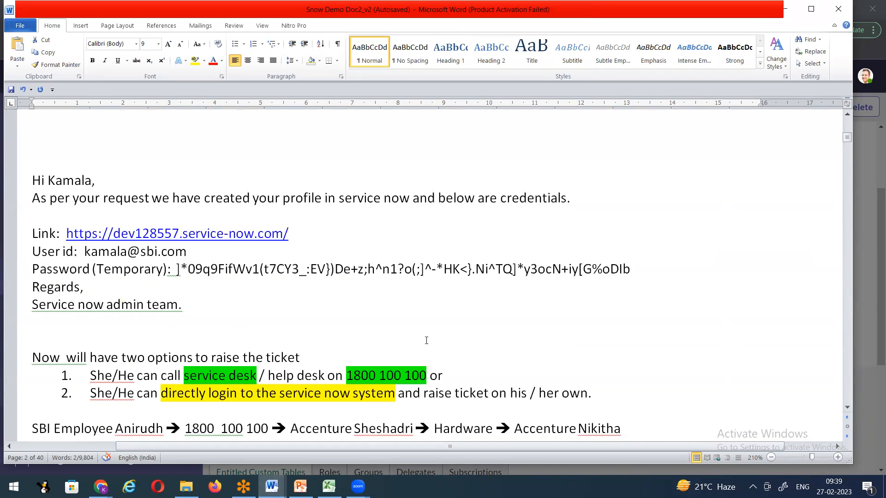
{"action": "left_click_drag", "start_coordinate": [51, 184], "coordinate": [90, 181]}
{"action": "type", "text": "Mona"}
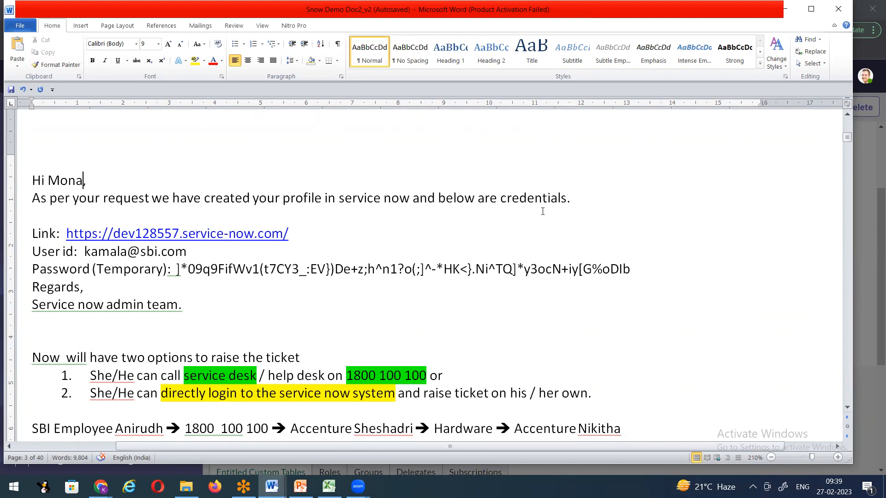
{"action": "left_click_drag", "start_coordinate": [177, 270], "coordinate": [631, 274]}
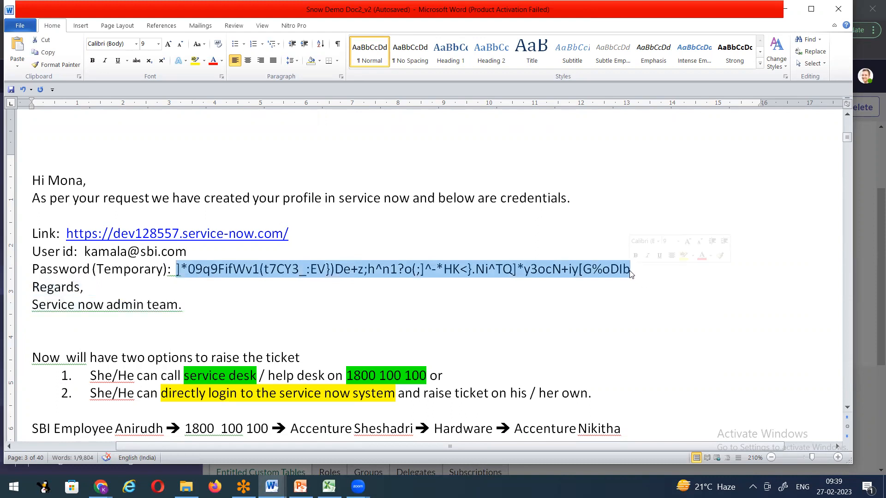
{"action": "key", "text": "Delete"}
{"action": "key", "text": "ctrl+v"}
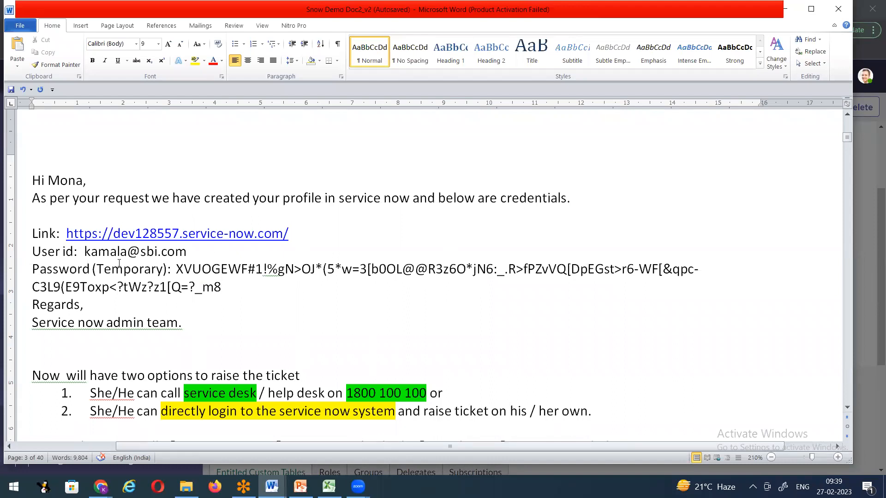
{"action": "left_click_drag", "start_coordinate": [87, 250], "coordinate": [126, 259]}
{"action": "key", "text": "BackSpace"}
{"action": "type", "text": "mona"}
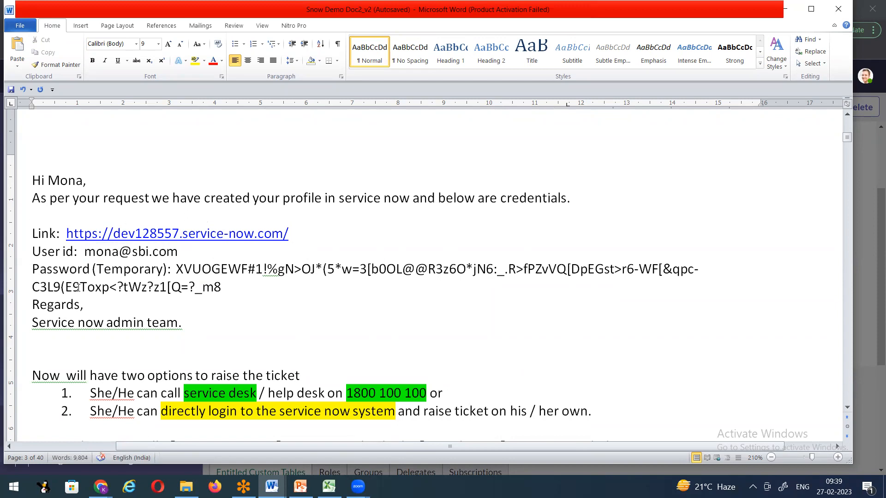
Step: Highlight the credentials block, from the Link line to the admin sign-off, in yellow
{"action": "scroll", "coordinate": [285, 307], "scroll_direction": "down", "scroll_amount": 1}
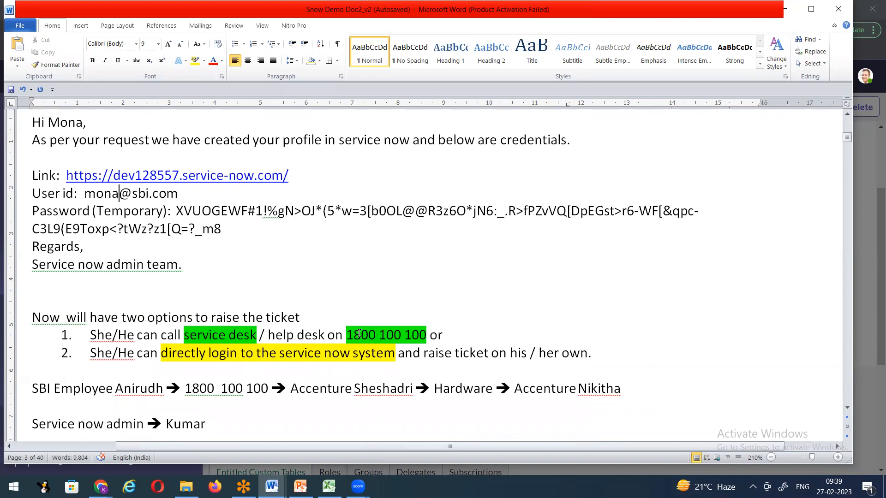
{"action": "left_click_drag", "start_coordinate": [349, 332], "coordinate": [429, 334]}
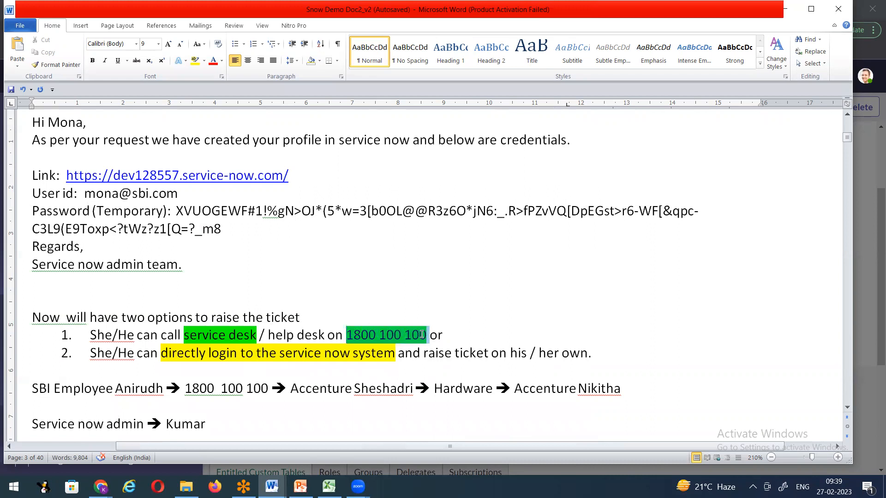
{"action": "left_click_drag", "start_coordinate": [89, 355], "coordinate": [559, 355]}
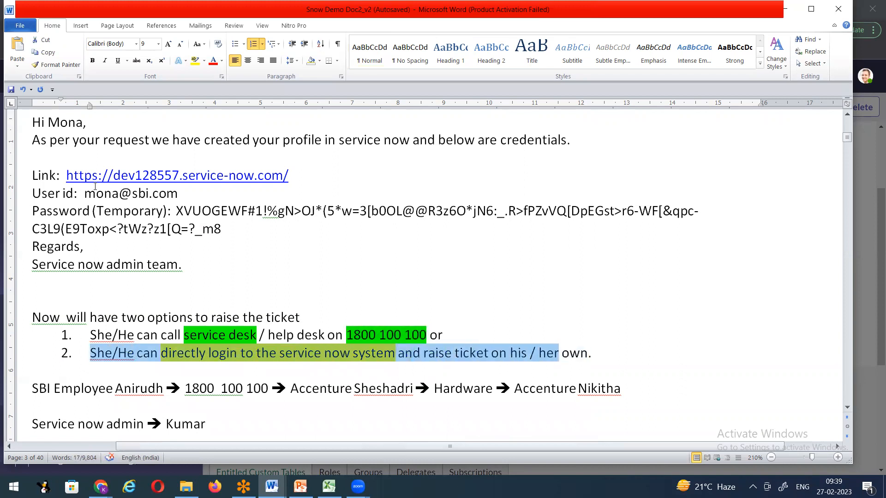
{"action": "left_click_drag", "start_coordinate": [32, 175], "coordinate": [206, 262]}
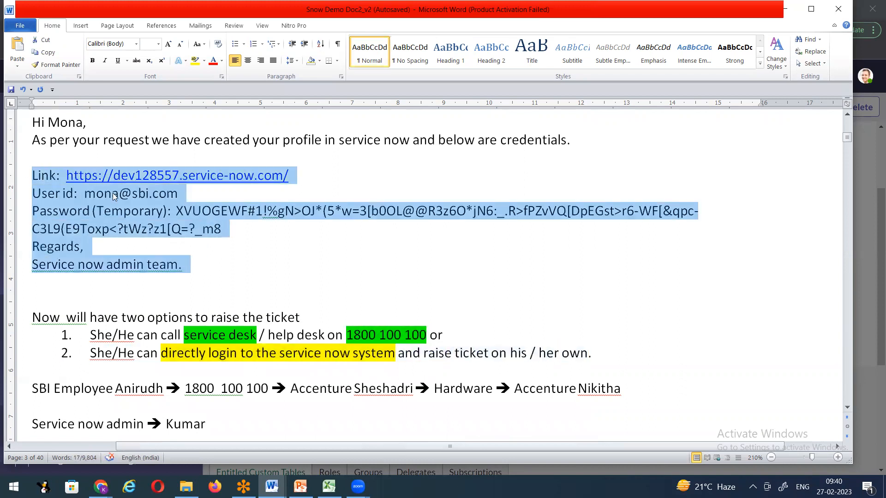
{"action": "left_click", "coordinate": [194, 61]}
{"action": "left_click", "coordinate": [347, 172]}
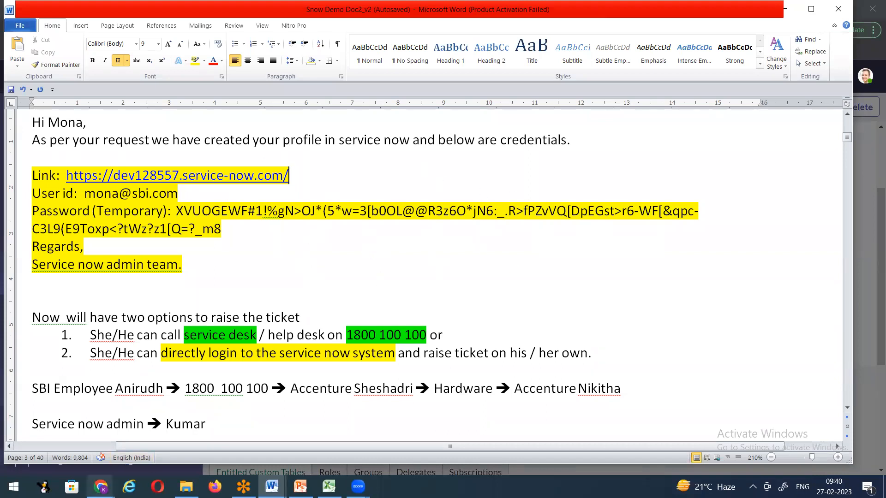
Step: Open the ServiceNow instance from the snow bookmarks in a new incognito window
{"action": "left_click", "coordinate": [100, 486]}
{"action": "left_click", "coordinate": [164, 408]}
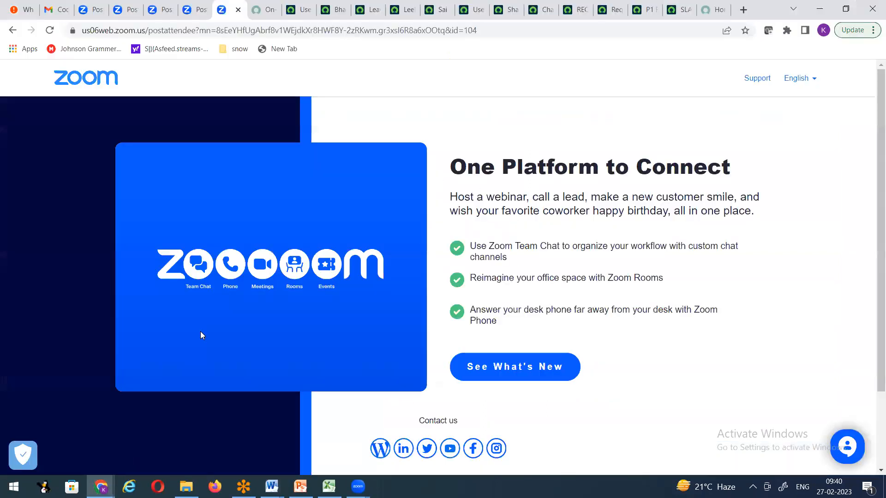
{"action": "left_click", "coordinate": [873, 30]}
{"action": "left_click", "coordinate": [802, 92]}
{"action": "left_click", "coordinate": [200, 48]}
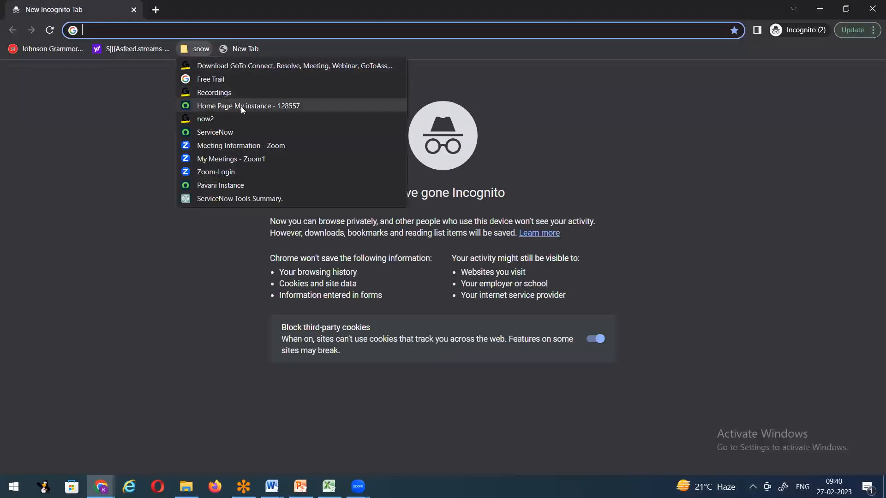
{"action": "left_click", "coordinate": [250, 109]}
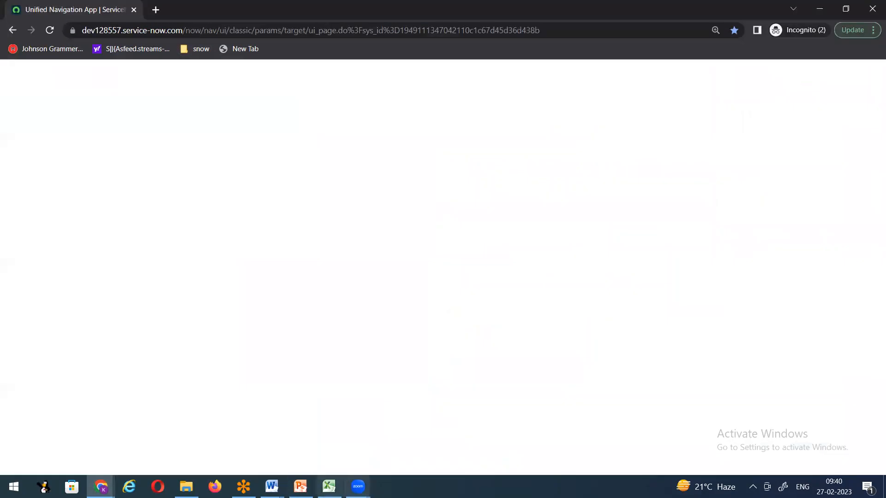
Step: Log out of the ServiceNow admin session, leaving the login page showing
{"action": "mouse_move", "coordinate": [271, 487]}
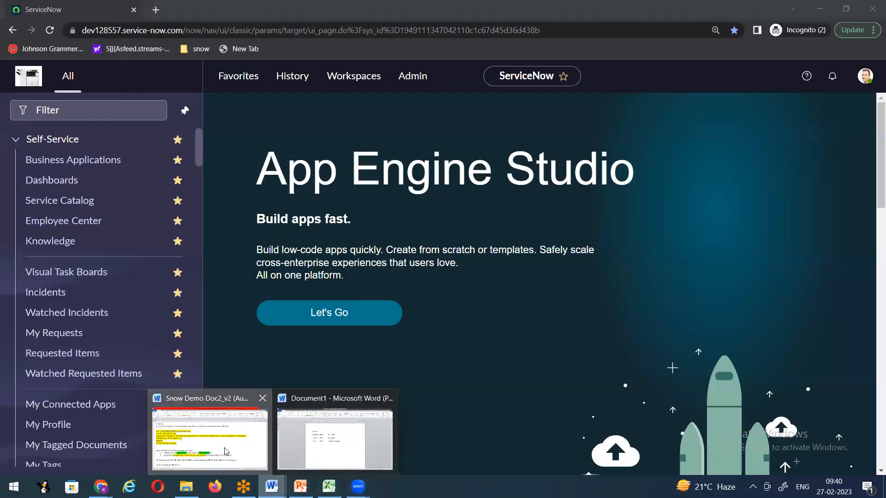
{"action": "left_click", "coordinate": [226, 450]}
{"action": "left_click", "coordinate": [786, 9]}
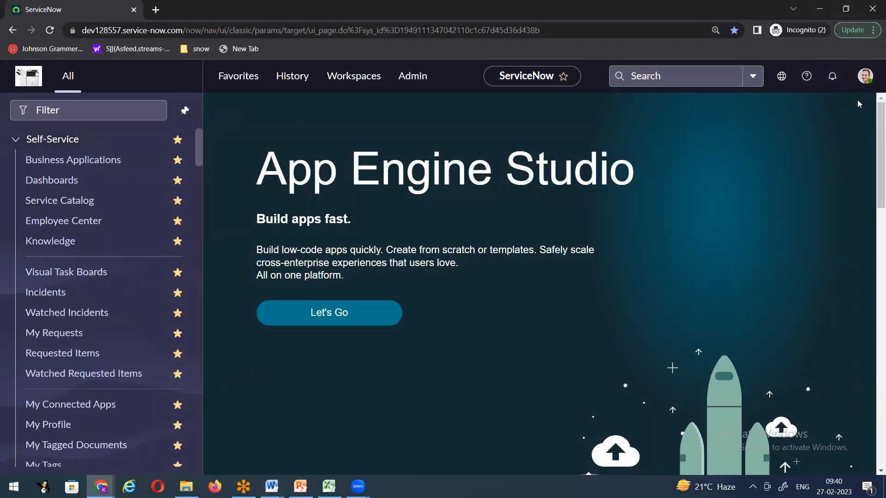
{"action": "left_click", "coordinate": [865, 76]}
{"action": "left_click", "coordinate": [742, 293]}
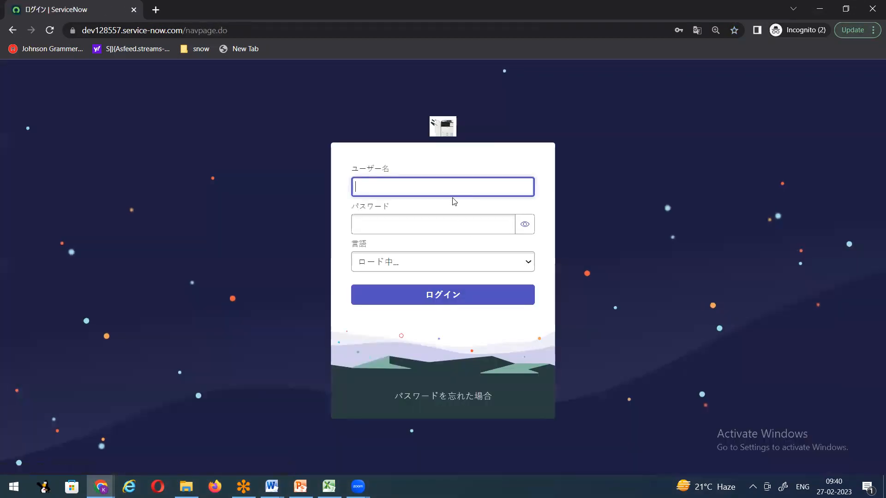
Step: Set the login language to English and enter the new user's user name
{"action": "left_click", "coordinate": [406, 290]}
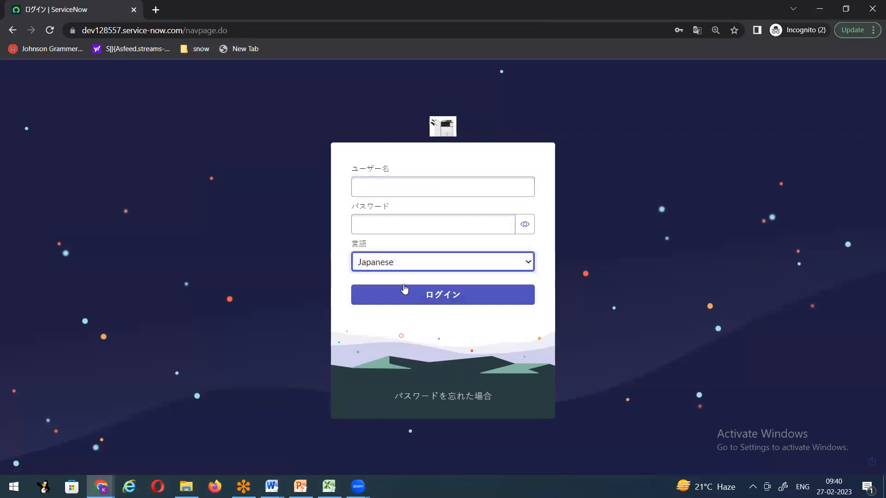
{"action": "left_click", "coordinate": [411, 266]}
{"action": "left_click", "coordinate": [412, 277]}
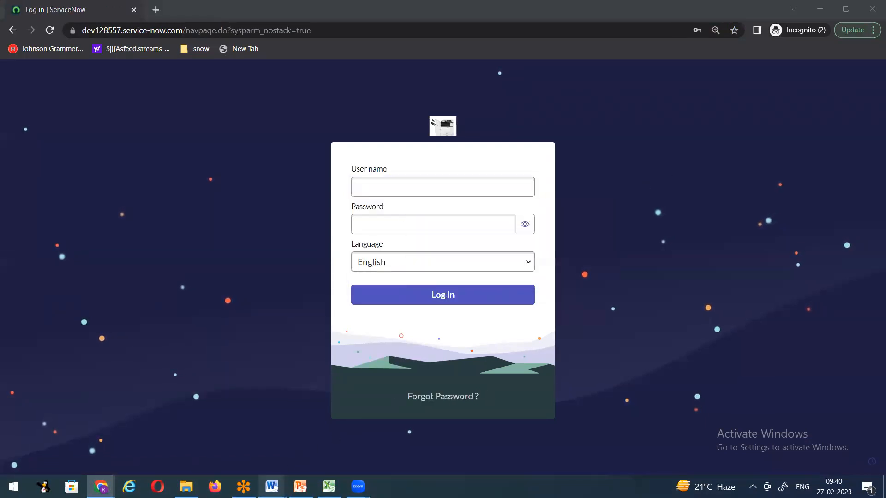
{"action": "left_click", "coordinate": [272, 487]}
{"action": "left_click", "coordinate": [249, 457]}
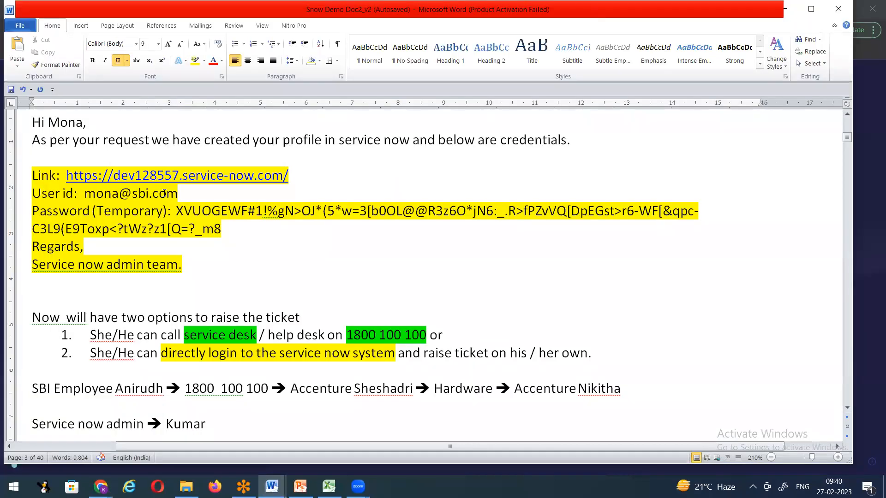
{"action": "left_click", "coordinate": [785, 9]}
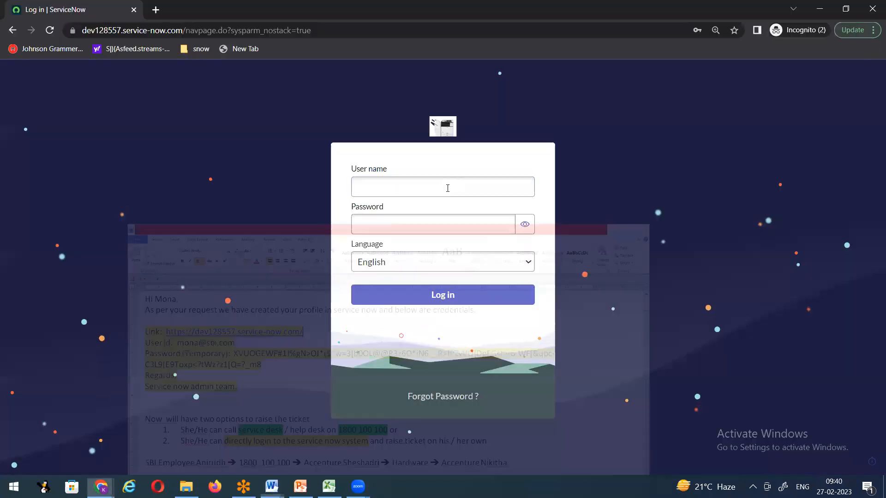
{"action": "left_click", "coordinate": [447, 187]}
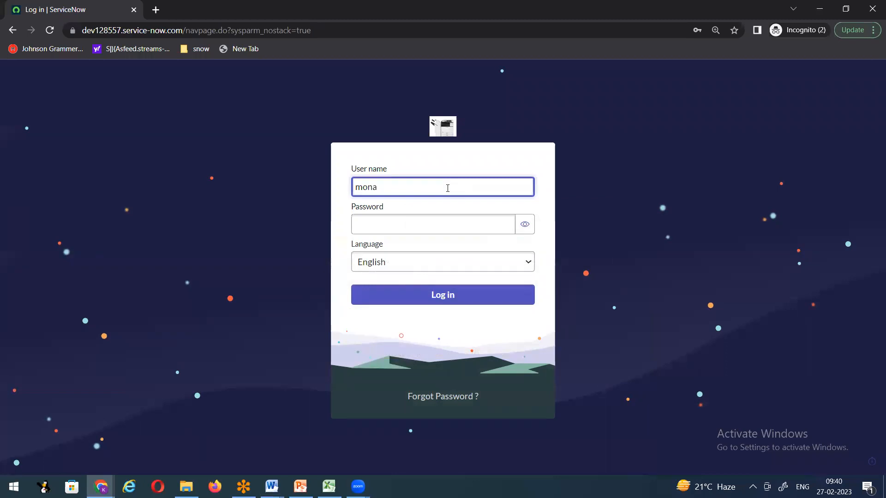
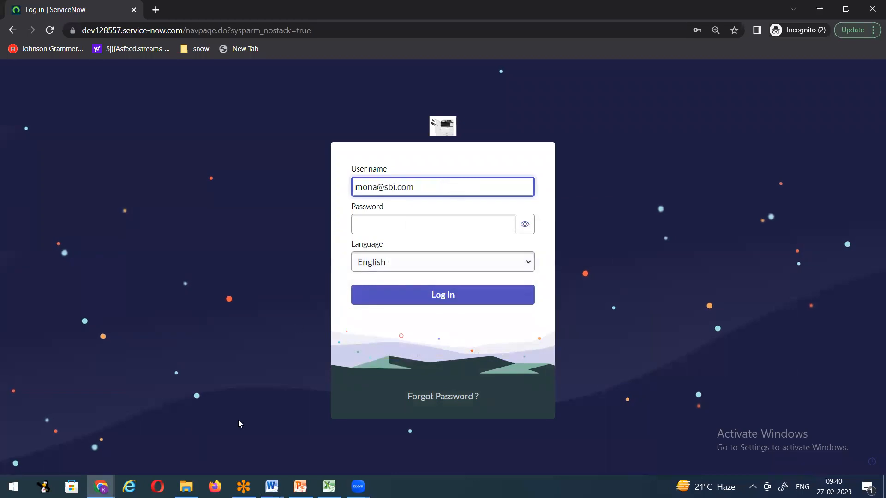
Step: Copy the temporary password from the Word notes, paste it in, and log in
{"action": "left_click", "coordinate": [272, 487]}
{"action": "left_click", "coordinate": [207, 429]}
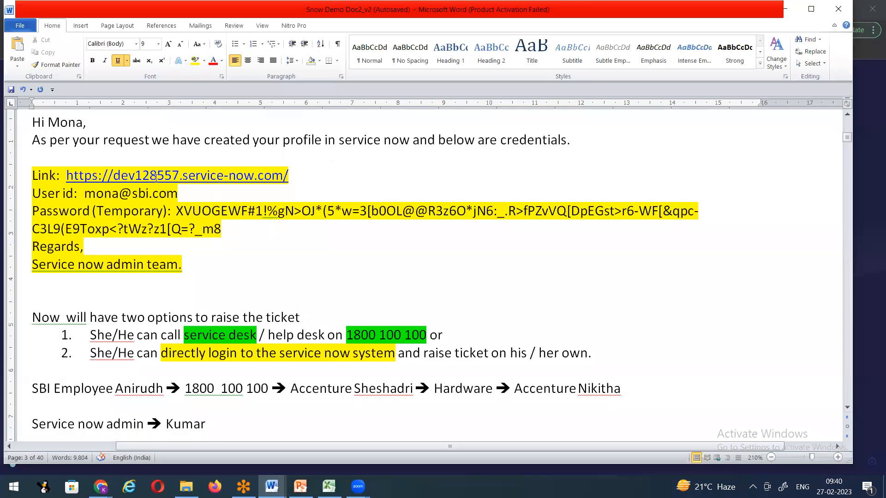
{"action": "left_click_drag", "start_coordinate": [184, 212], "coordinate": [221, 229]}
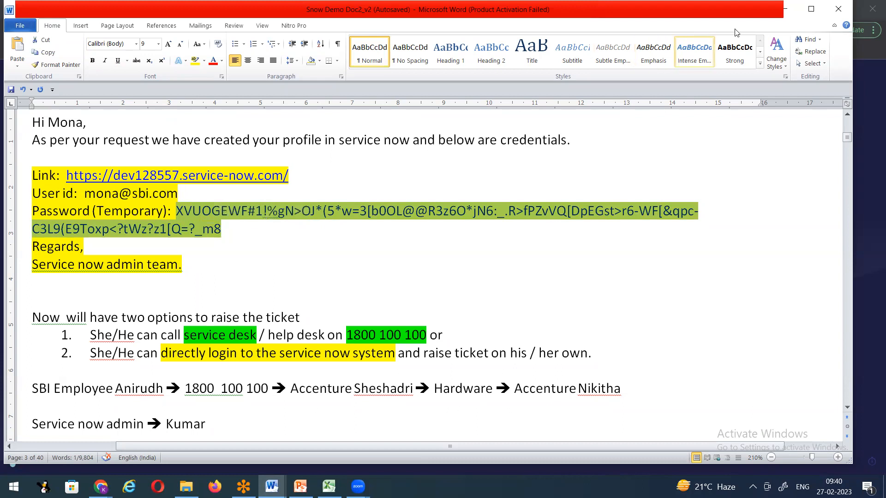
{"action": "key", "text": "alt+Tab"}
{"action": "left_click", "coordinate": [382, 225]}
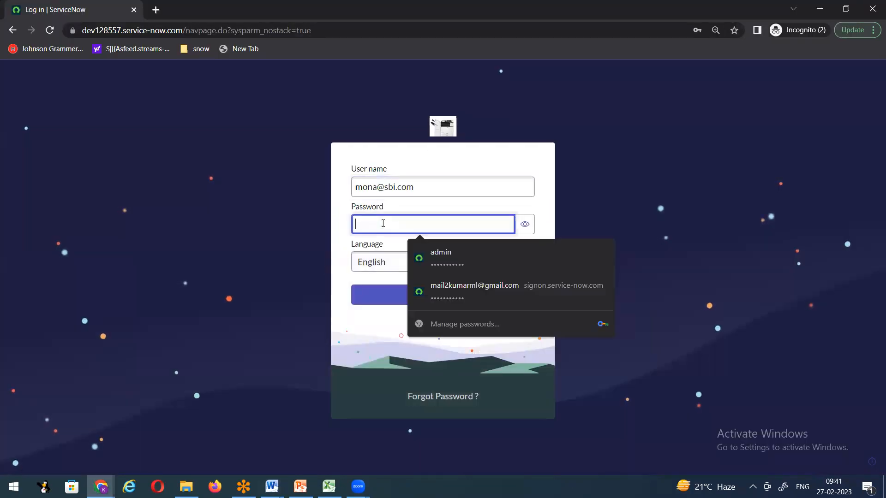
{"action": "key", "text": "ctrl+v"}
{"action": "left_click", "coordinate": [426, 293]}
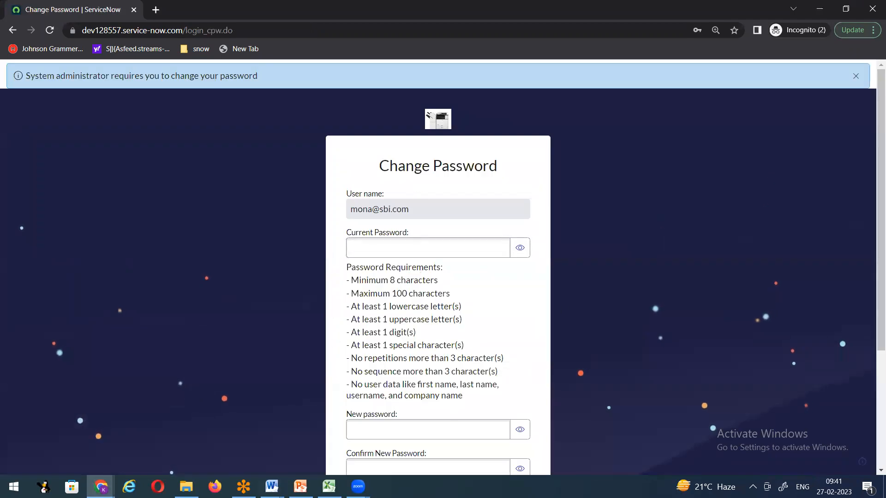
Step: Dismiss the Session Expired message in the admin browser window
{"action": "mouse_move", "coordinate": [101, 487]}
{"action": "left_click", "coordinate": [63, 438]}
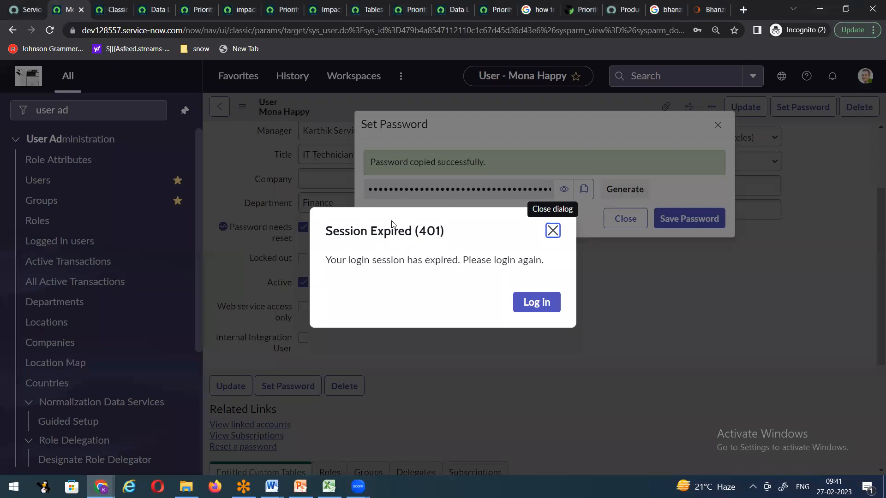
{"action": "left_click", "coordinate": [552, 231]}
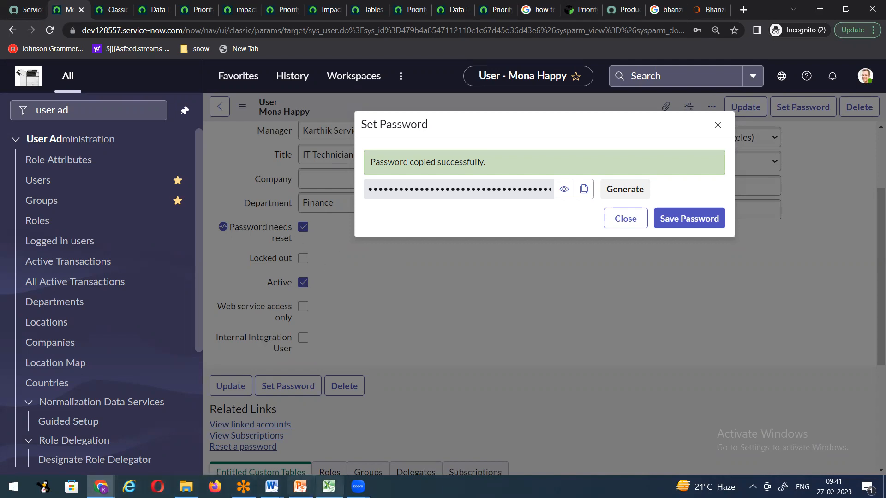
Step: On Change Password, paste the temporary password, enter and confirm a new one, and submit
{"action": "left_click", "coordinate": [101, 487]}
{"action": "left_click", "coordinate": [407, 428]}
{"action": "left_click", "coordinate": [403, 253]}
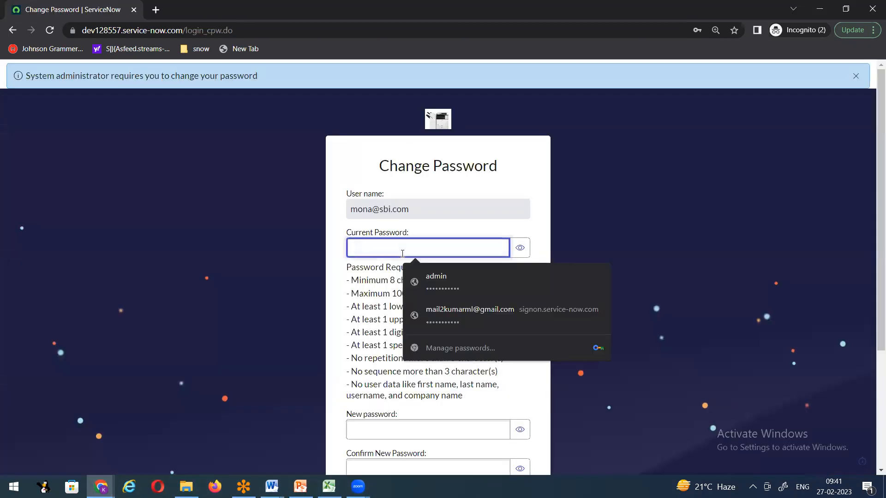
{"action": "key", "text": "ctrl+v"}
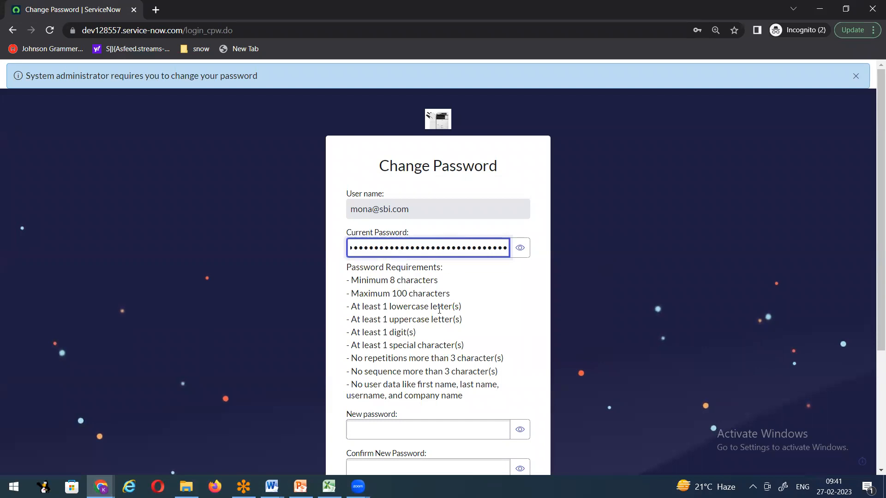
{"action": "scroll", "coordinate": [440, 310], "scroll_direction": "down", "scroll_amount": 4}
{"action": "left_click", "coordinate": [385, 260]}
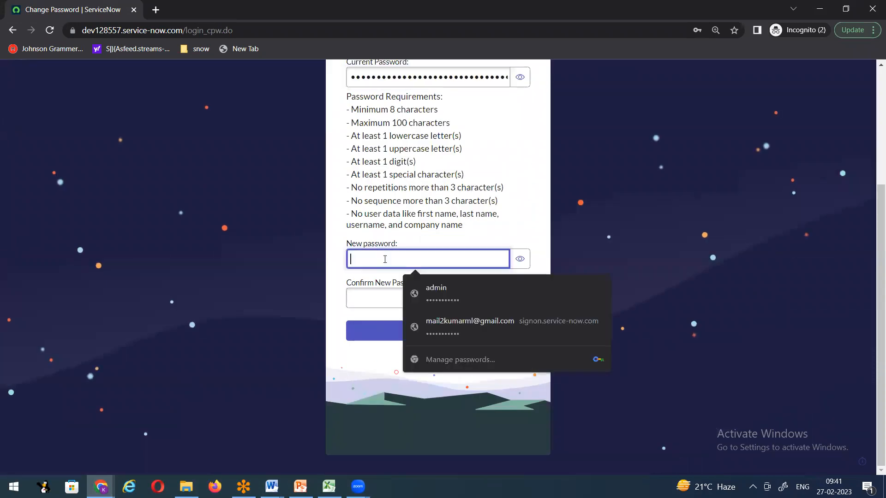
{"action": "type", "text": "••••••••••"}
{"action": "key", "text": "Tab"}
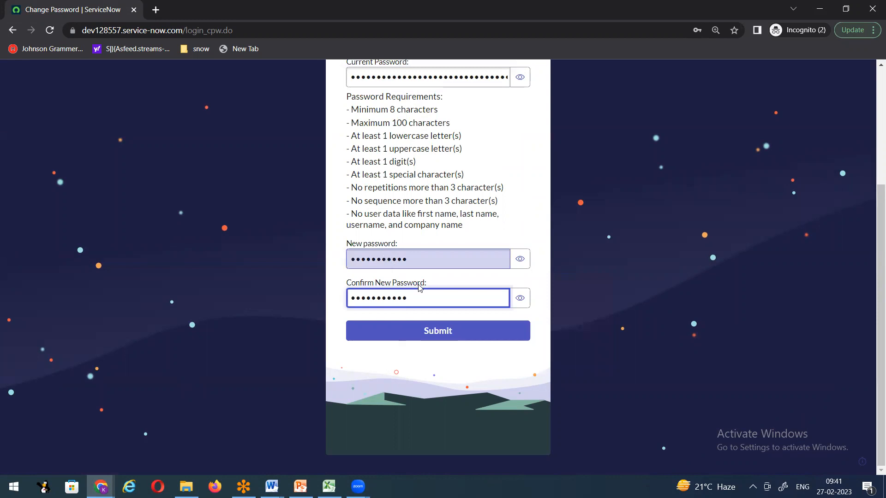
{"action": "left_click", "coordinate": [411, 331]}
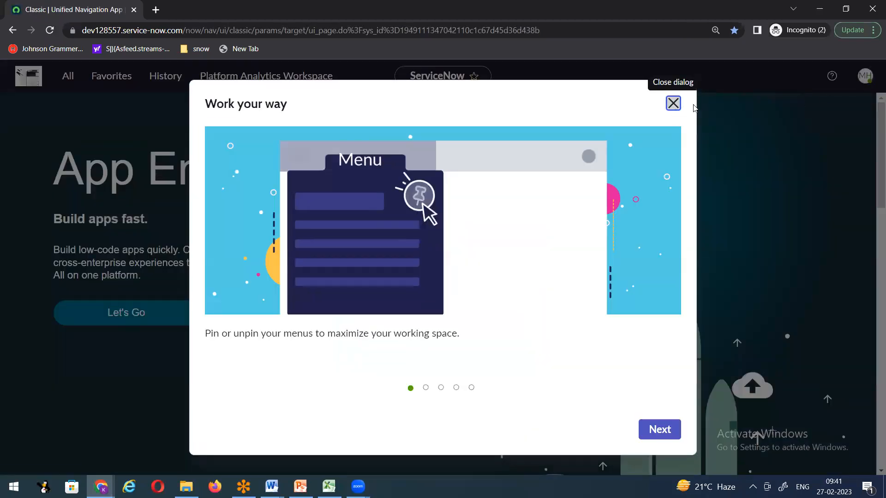
Step: Dismiss the welcome dialog and pin the All navigation panel open beside the home page
{"action": "left_click", "coordinate": [673, 104]}
{"action": "left_click", "coordinate": [865, 76]}
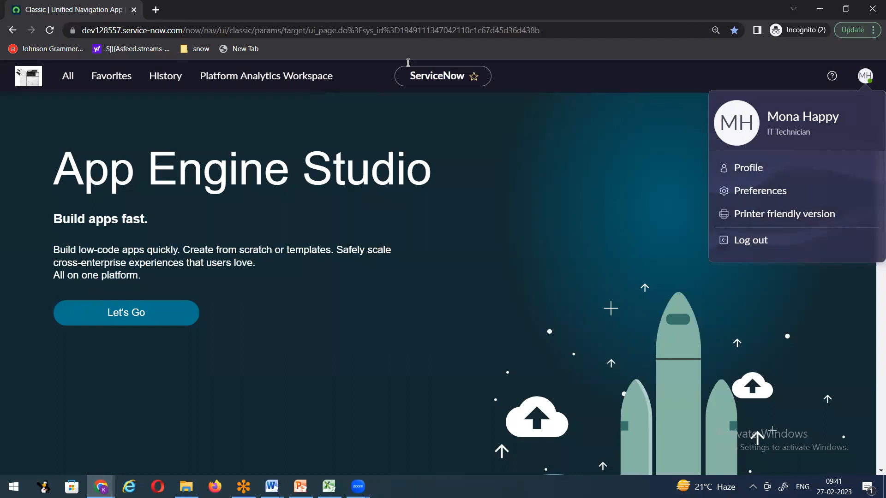
{"action": "left_click", "coordinate": [69, 79]}
{"action": "left_click", "coordinate": [185, 109]}
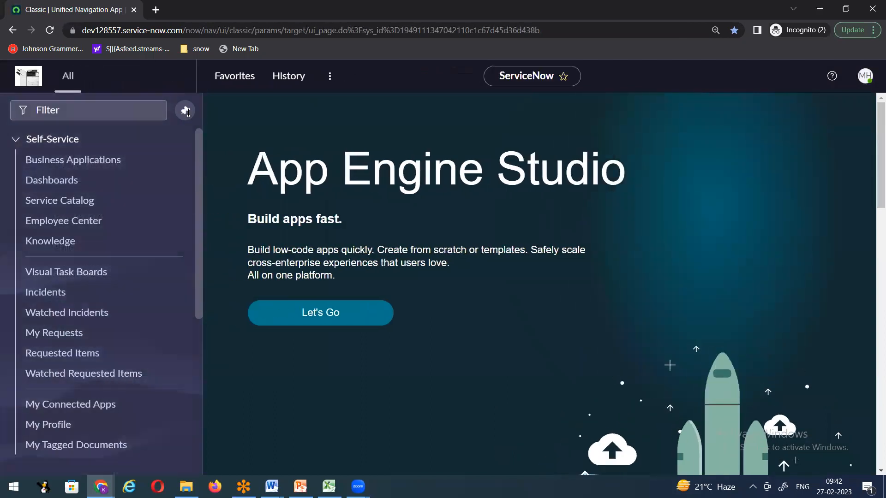
{"action": "left_click", "coordinate": [94, 107]}
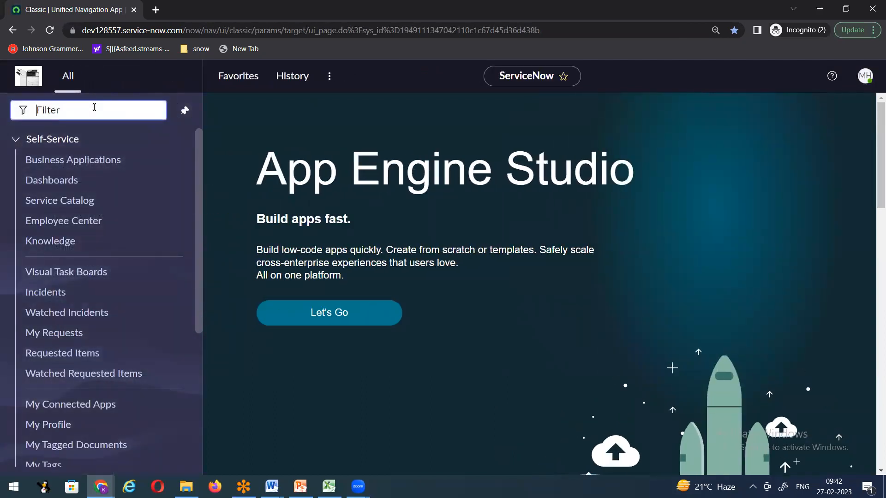
{"action": "left_click", "coordinate": [272, 487]}
{"action": "left_click", "coordinate": [191, 440]}
Step: Review the credentials message and service desk number in the Word notes, then return to Chrome
{"action": "left_click", "coordinate": [269, 272]}
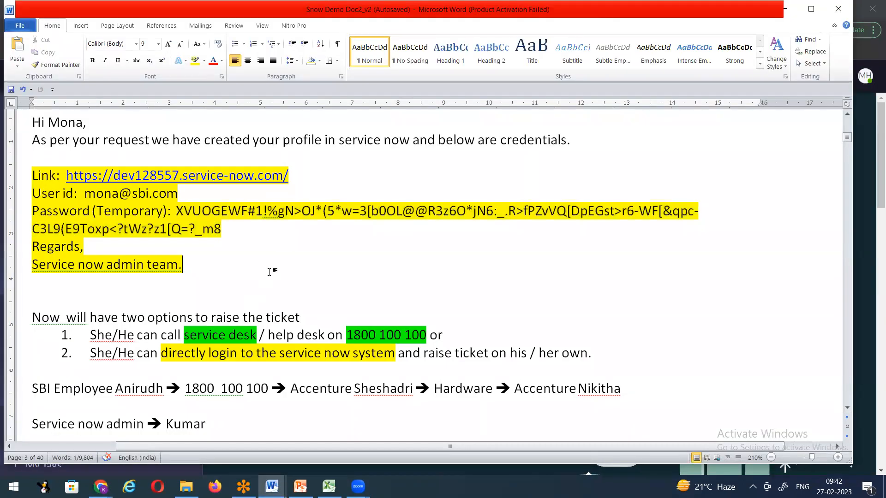
{"action": "scroll", "coordinate": [270, 272], "scroll_direction": "up", "scroll_amount": 4}
{"action": "scroll", "coordinate": [270, 272], "scroll_direction": "down", "scroll_amount": 3}
{"action": "scroll", "coordinate": [270, 272], "scroll_direction": "up", "scroll_amount": 10}
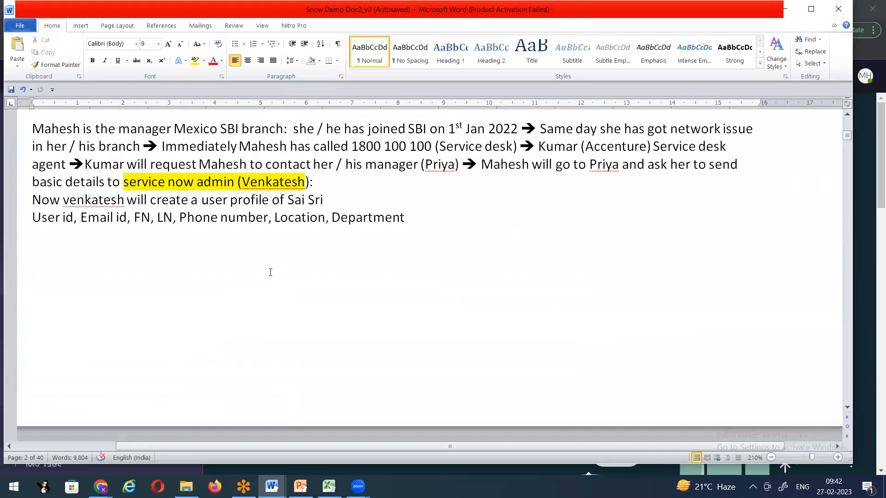
{"action": "left_click_drag", "start_coordinate": [344, 272], "coordinate": [430, 273]}
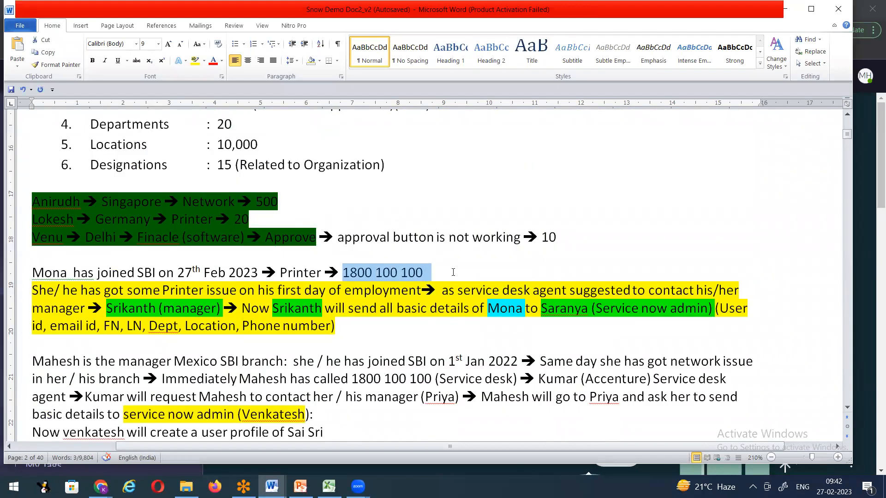
{"action": "scroll", "coordinate": [453, 272], "scroll_direction": "down", "scroll_amount": 9}
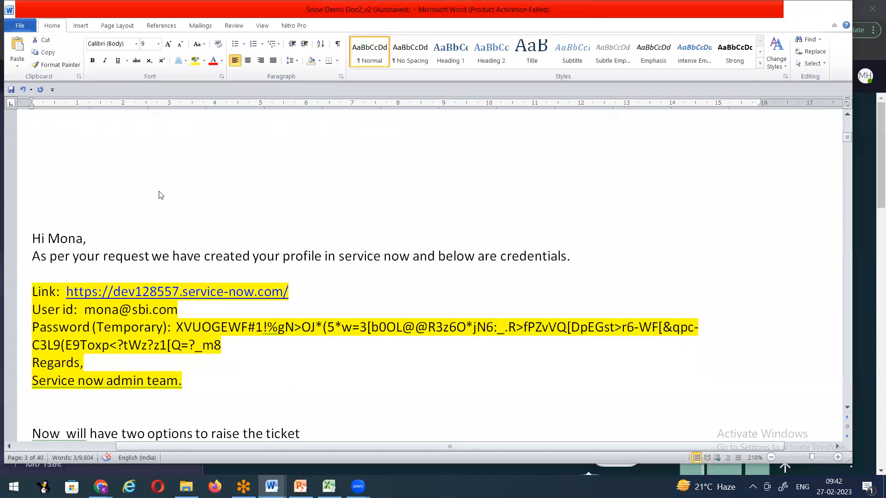
{"action": "key", "text": "alt+Tab"}
Step: Submit a new 1 - High urgency incident describing the California Branch printer issue
{"action": "type", "text": "incident"}
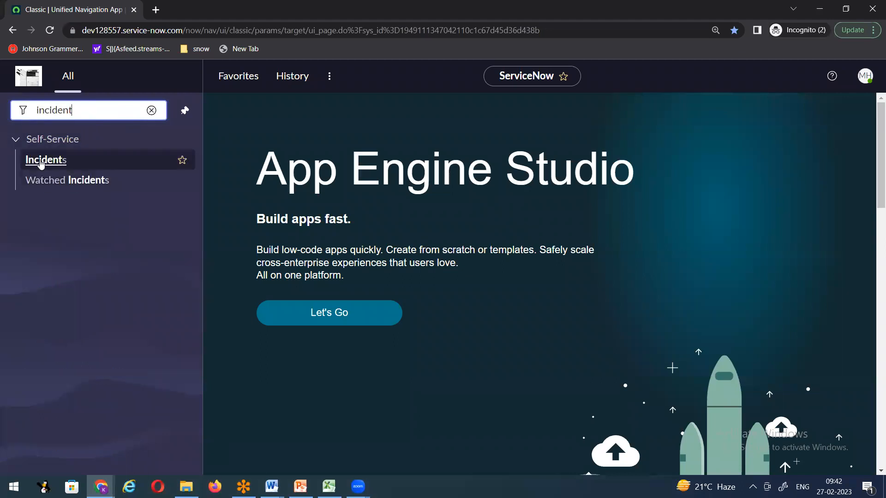
{"action": "left_click", "coordinate": [41, 161]}
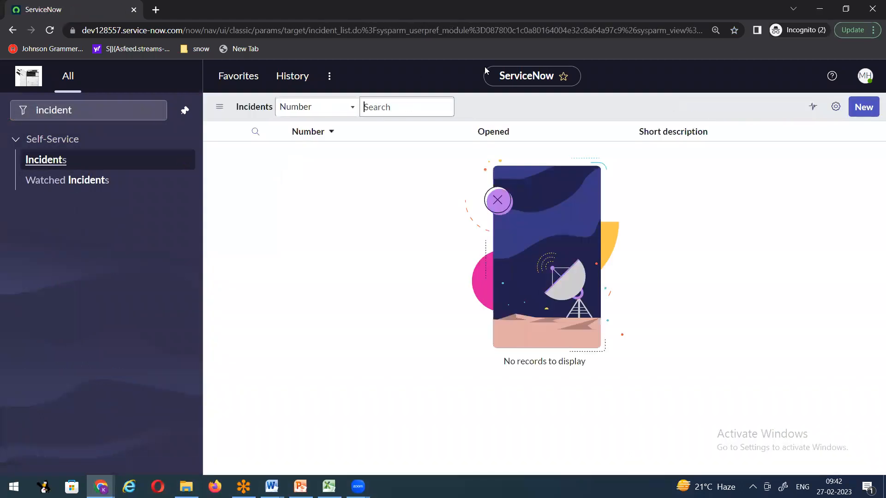
{"action": "left_click", "coordinate": [863, 107]}
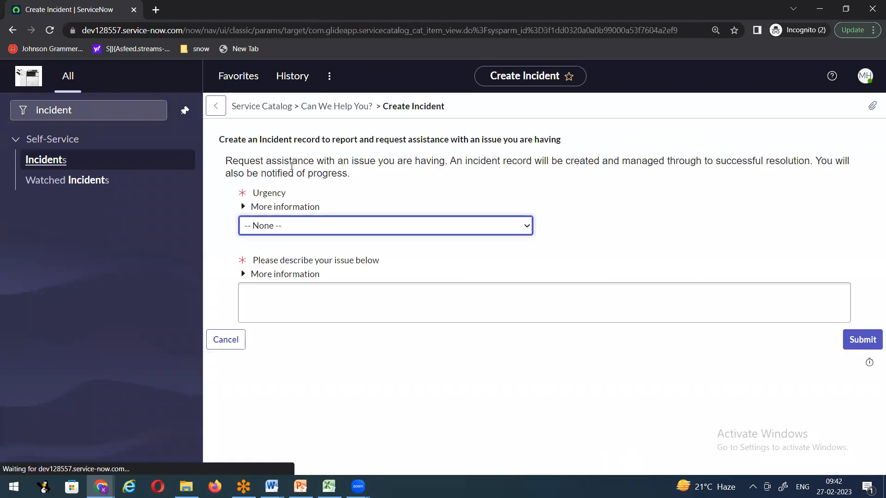
{"action": "left_click", "coordinate": [283, 229]}
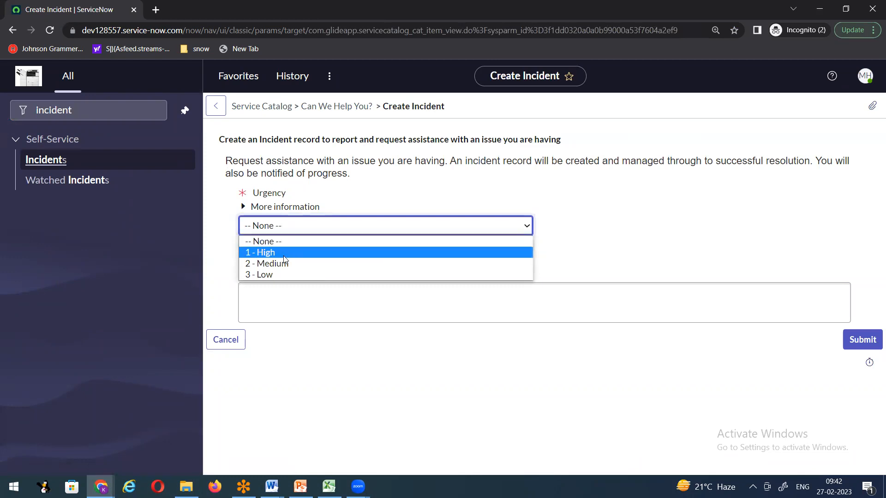
{"action": "left_click", "coordinate": [283, 256]}
{"action": "left_click", "coordinate": [287, 312]}
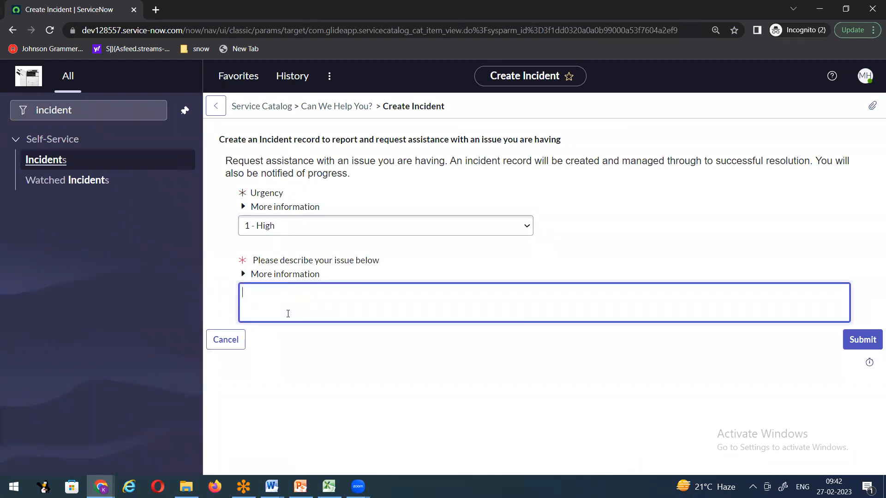
{"action": "type", "text": "There"}
{"action": "type", "text": "We have printer"}
{"action": "type", "text": " issue in Califo"}
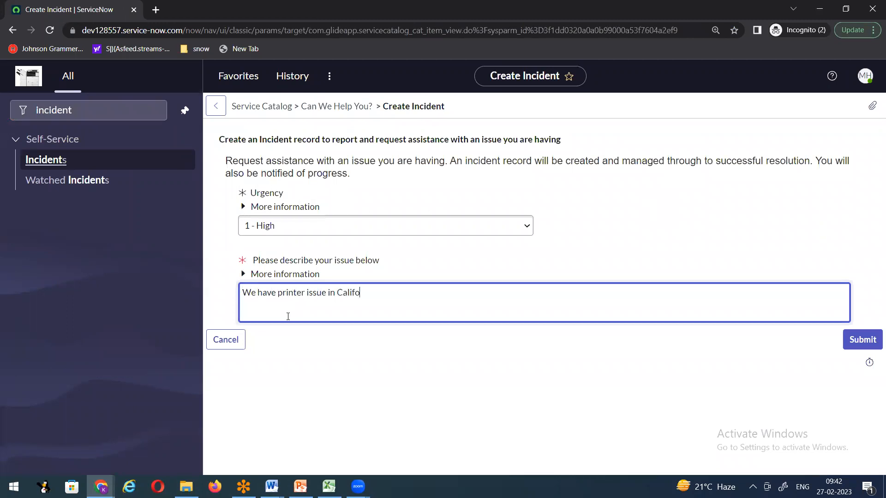
{"action": "type", "text": "rnia Branch, please look into the issue asap"}
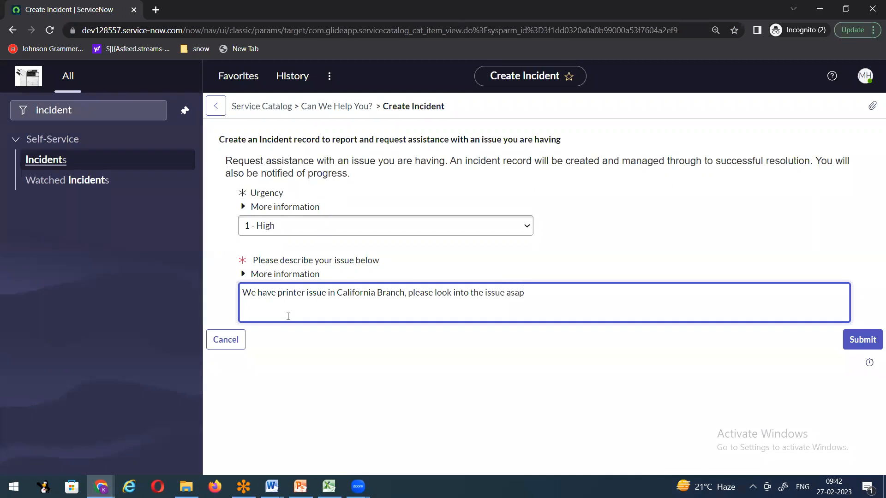
{"action": "left_click", "coordinate": [868, 343]}
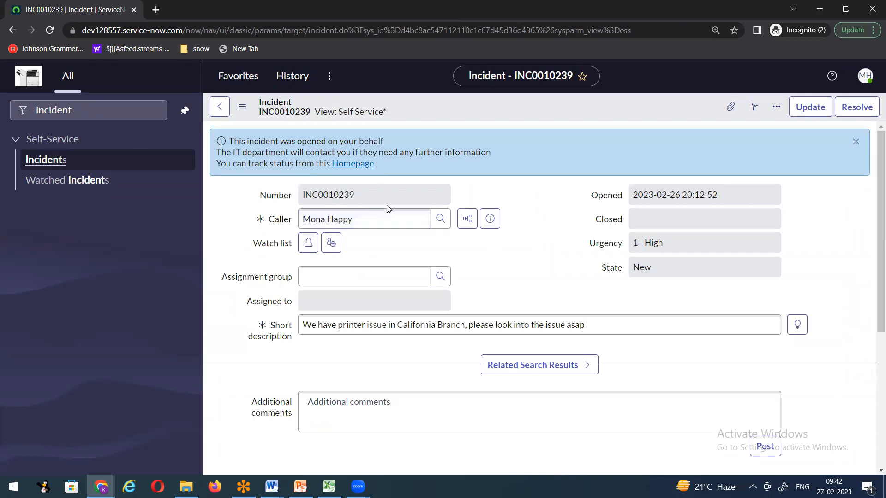
{"action": "left_click_drag", "start_coordinate": [376, 196], "coordinate": [284, 195]}
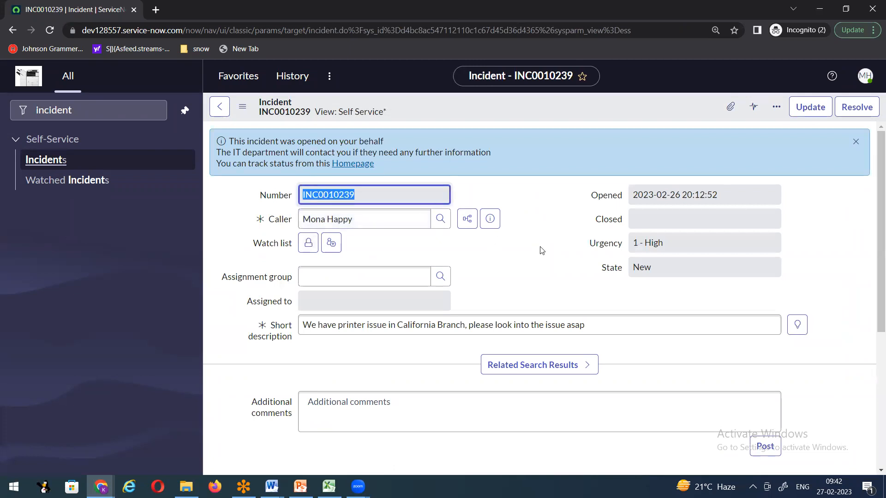
Step: Hide the incident window, dismiss the Set Password dialog and reload the user record page
{"action": "left_click", "coordinate": [814, 13]}
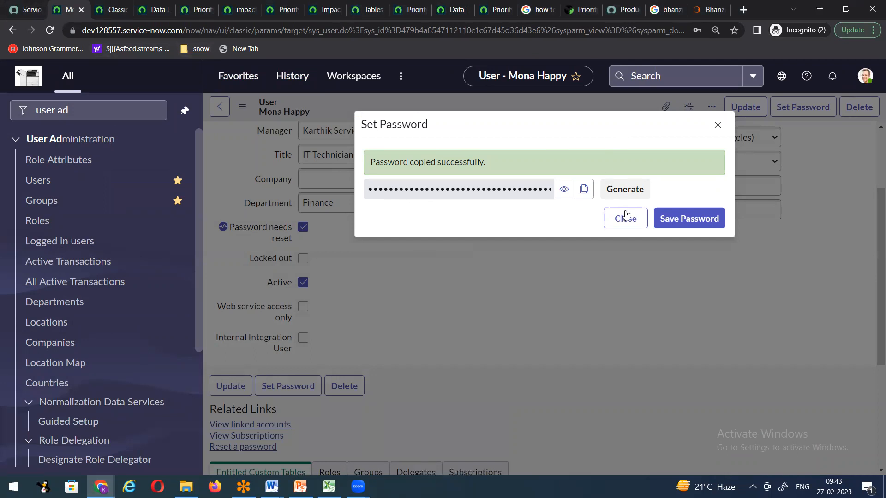
{"action": "left_click", "coordinate": [628, 226]}
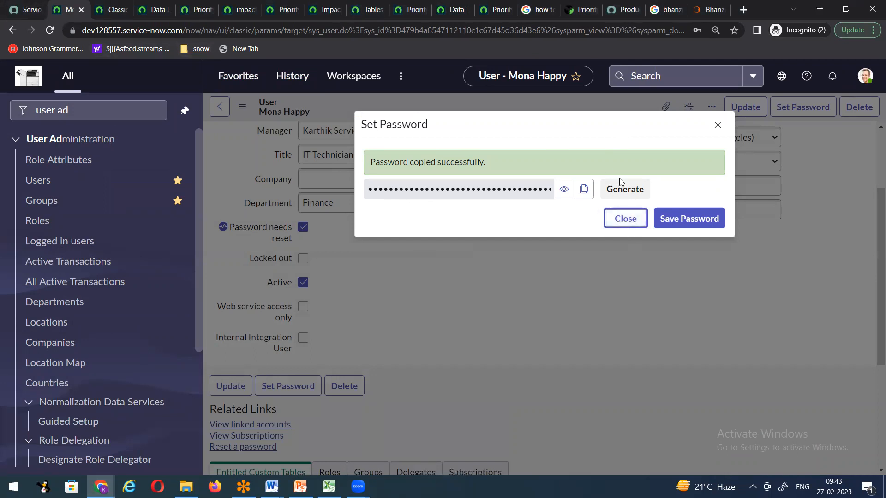
{"action": "left_click", "coordinate": [50, 30]}
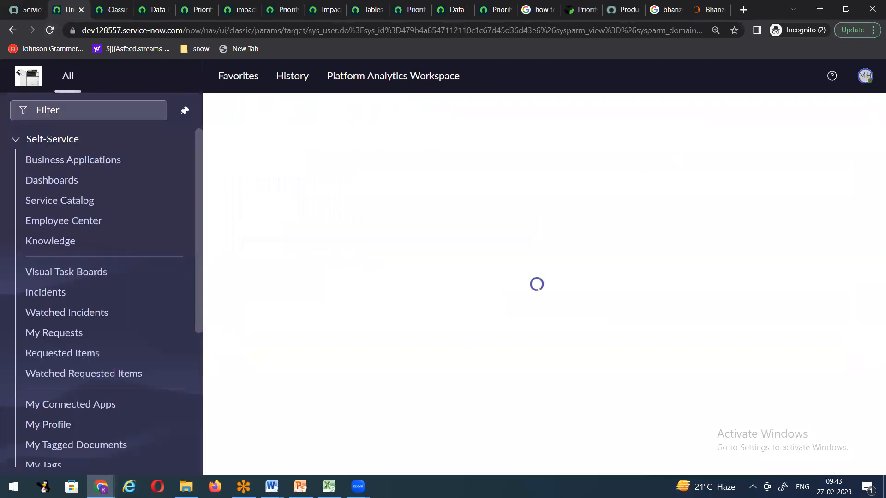
Step: Log out of the current session and log back in as admin with the account password
{"action": "left_click", "coordinate": [865, 75]}
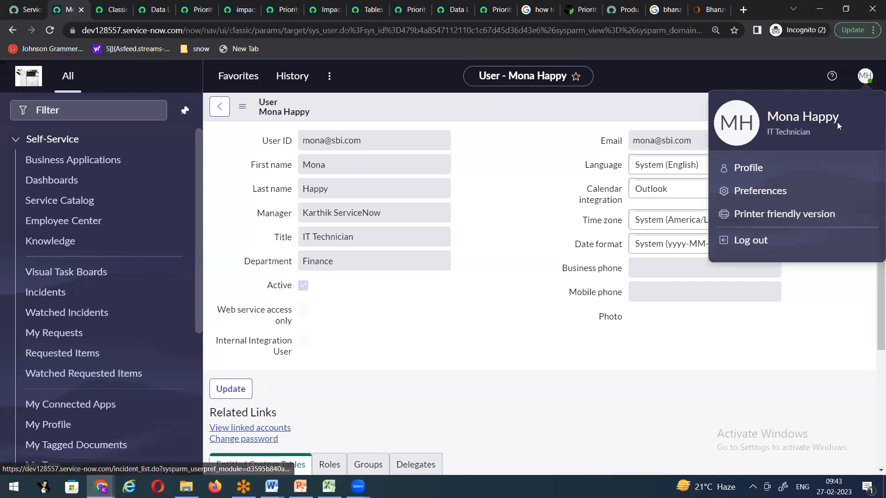
{"action": "left_click", "coordinate": [745, 242]}
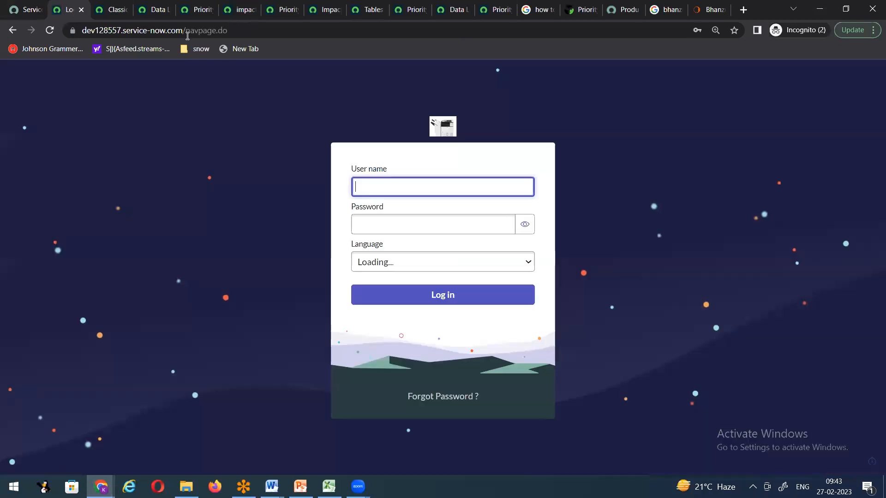
{"action": "left_click", "coordinate": [390, 184]}
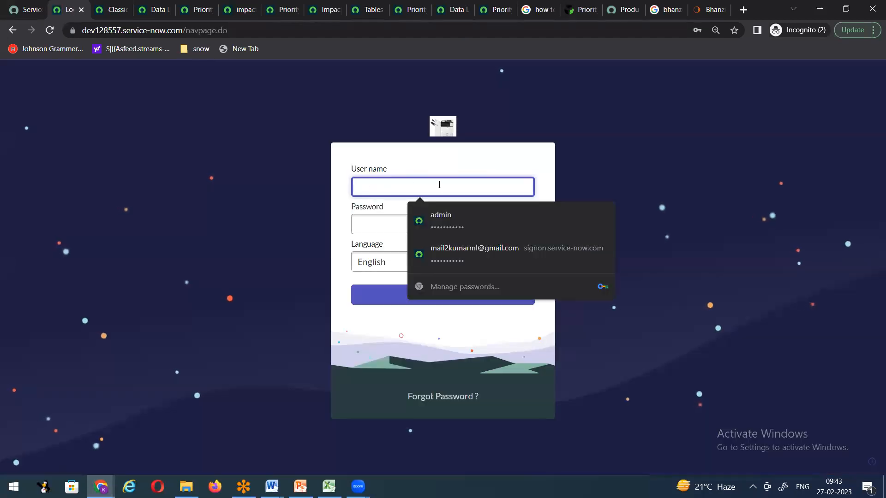
{"action": "type", "text": "admin"}
{"action": "key", "text": "Tab"}
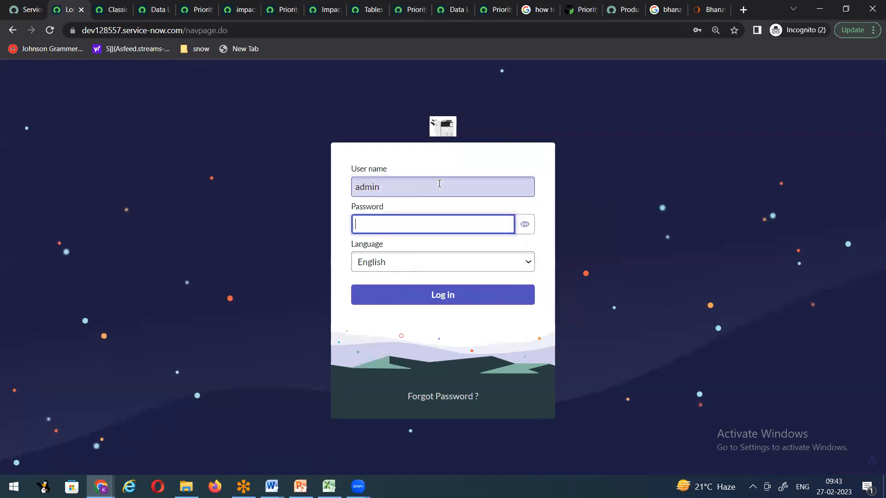
{"action": "type", "text": "••••••••••"}
{"action": "key", "text": "Return"}
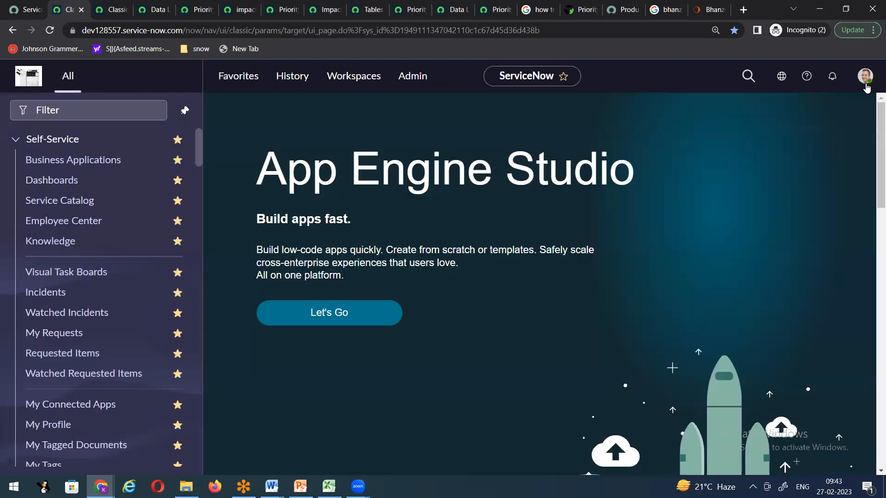
{"action": "left_click", "coordinate": [865, 76]}
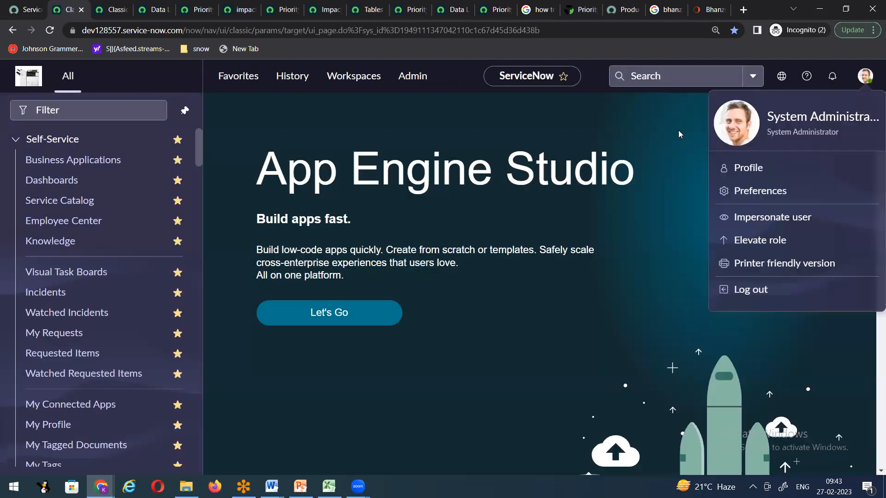
Step: Filter the navigator for 'incident' and start a new incident record
{"action": "left_click", "coordinate": [663, 122]}
{"action": "left_click", "coordinate": [85, 108]}
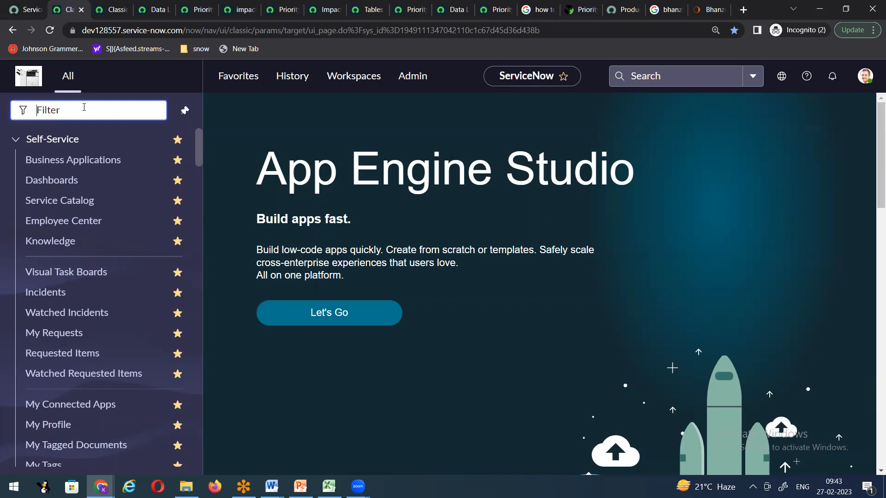
{"action": "type", "text": "incident"}
{"action": "left_click", "coordinate": [52, 261]}
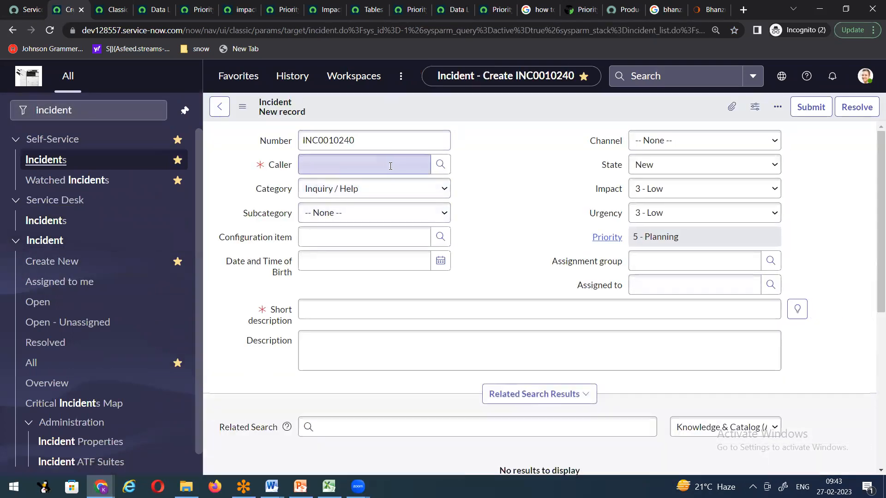
Step: Set the caller from the suggestions and enter a short description about the keyboard issue
{"action": "left_click", "coordinate": [344, 165]}
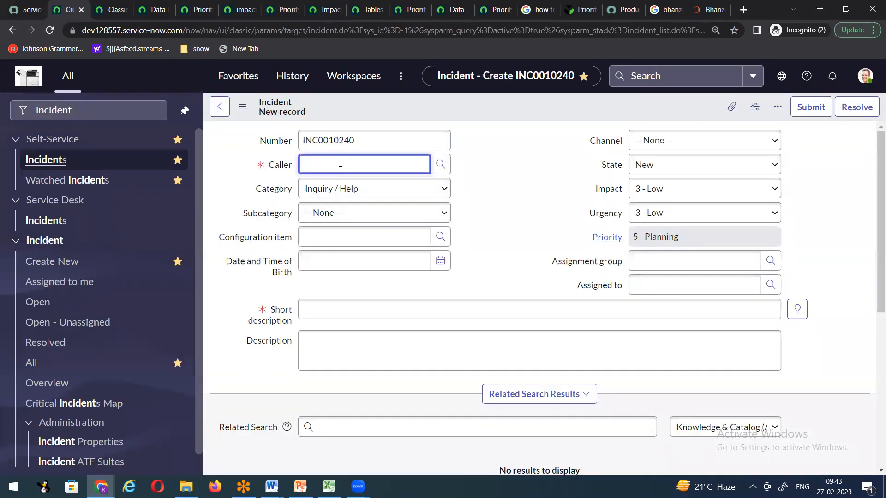
{"action": "type", "text": "Mona"}
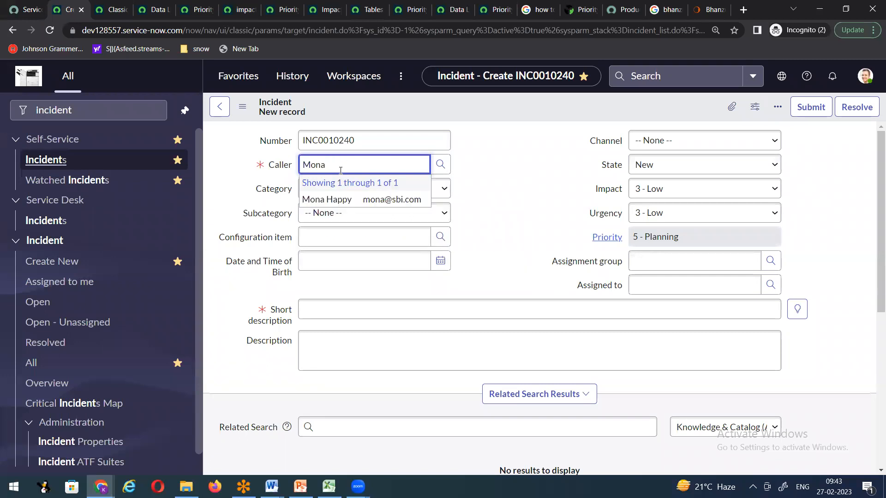
{"action": "left_click", "coordinate": [341, 199]}
{"action": "left_click", "coordinate": [329, 310]}
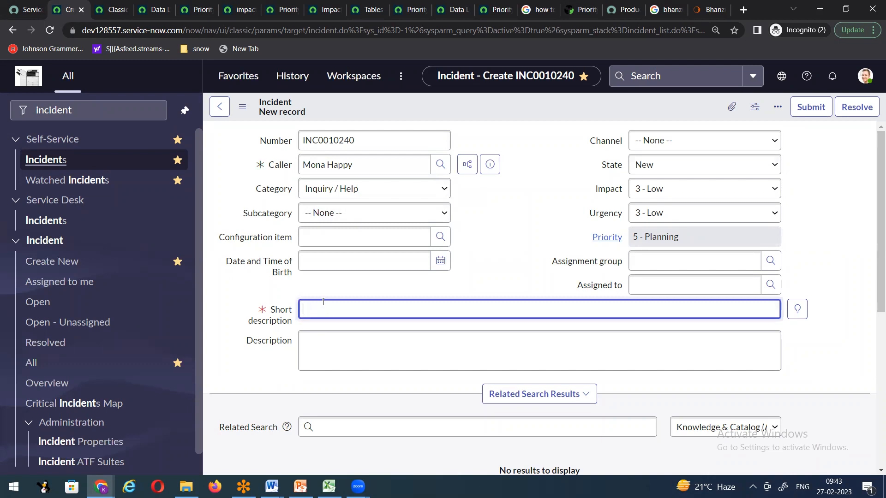
{"action": "type", "text": "User is facing is"}
{"action": "type", "text": "sue wit"}
{"action": "key", "text": "BackSpace"}
{"action": "type", "text": "h keyboard"}
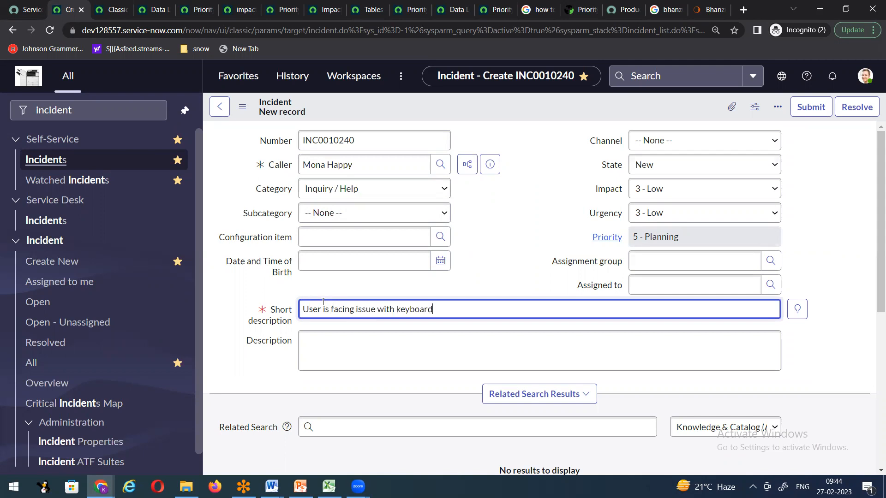
{"action": "type", "text": ", please look into the issue asap"}
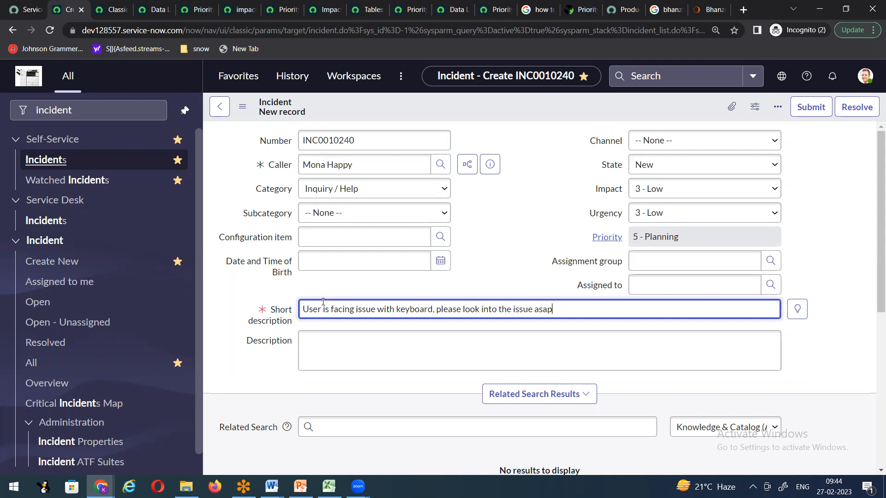
Step: Try Hardware, Network, Software and Database as assignment group, settling on Hardware
{"action": "left_click", "coordinate": [648, 260]}
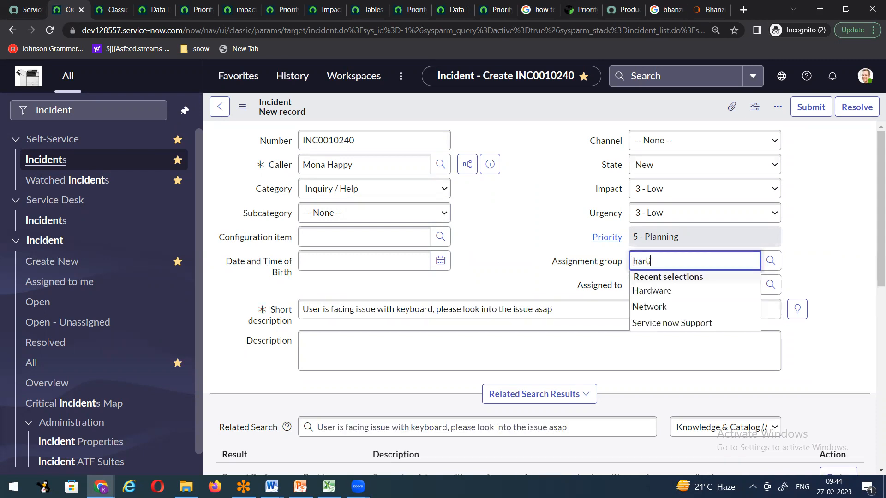
{"action": "left_click", "coordinate": [646, 291]}
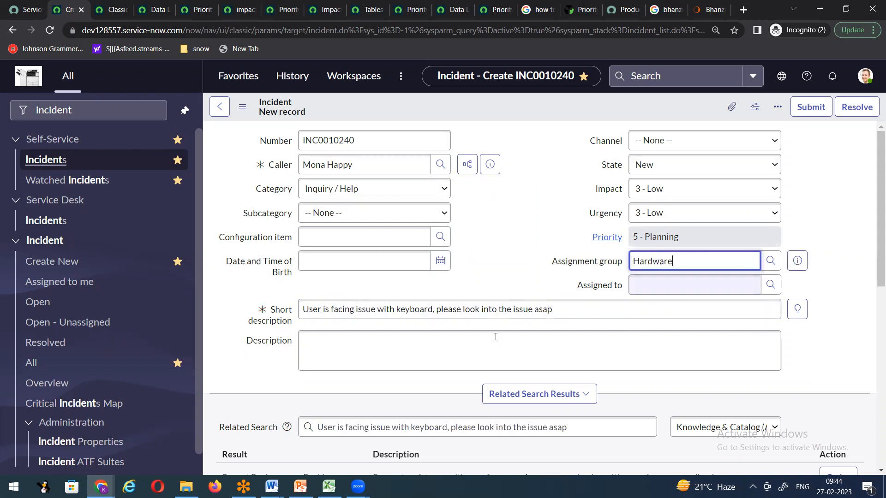
{"action": "left_click_drag", "start_coordinate": [680, 262], "coordinate": [595, 261]}
{"action": "type", "text": "network"}
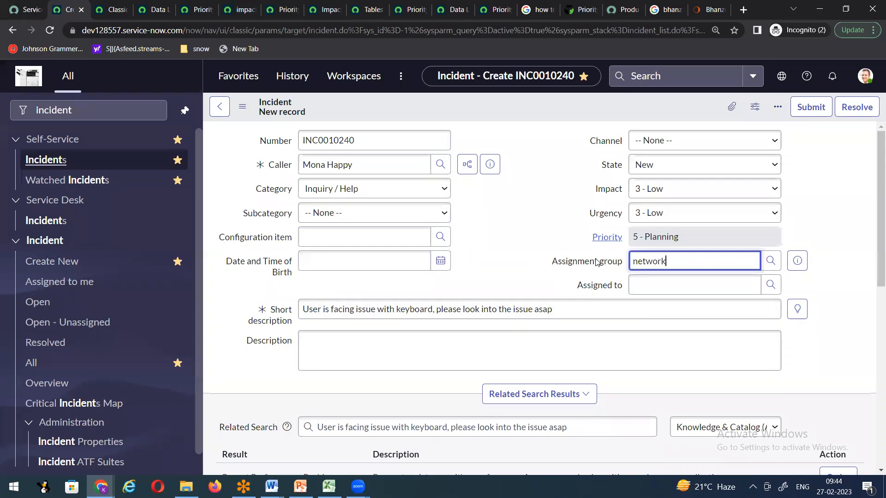
{"action": "left_click", "coordinate": [665, 292]}
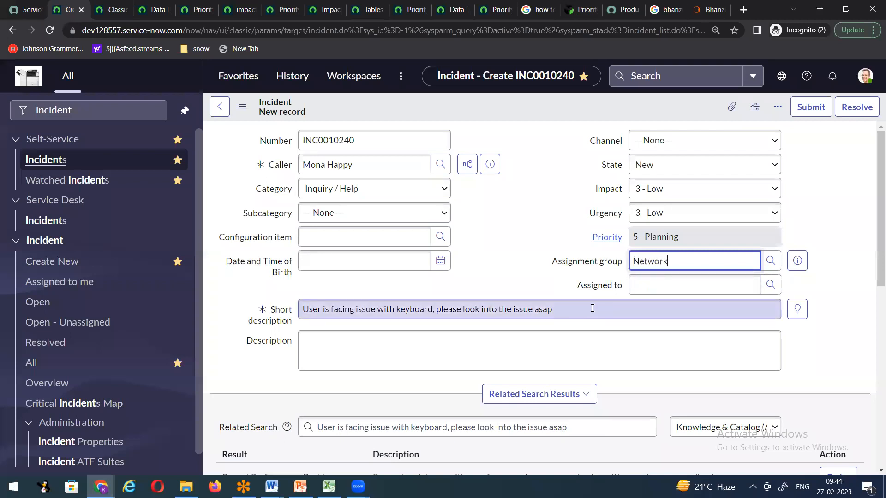
{"action": "left_click_drag", "start_coordinate": [676, 264], "coordinate": [550, 274]}
{"action": "type", "text": "software"}
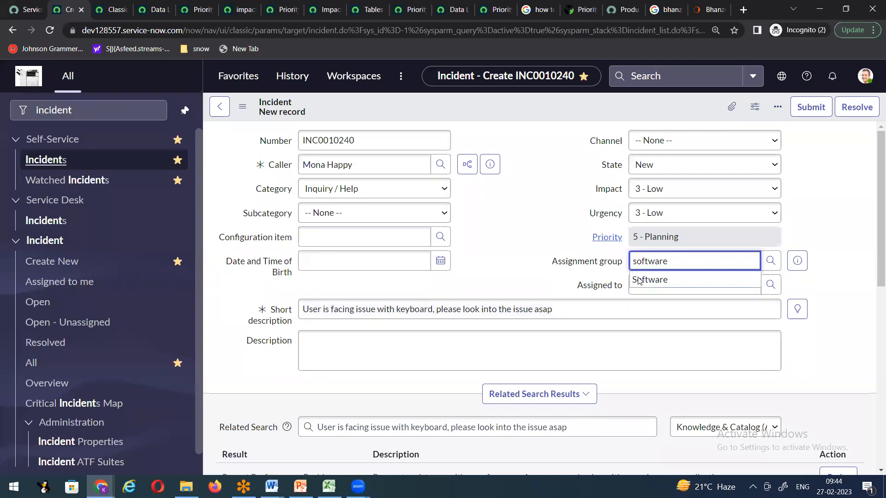
{"action": "left_click_drag", "start_coordinate": [677, 261], "coordinate": [587, 263]}
{"action": "type", "text": "database"}
{"action": "left_click", "coordinate": [646, 280]}
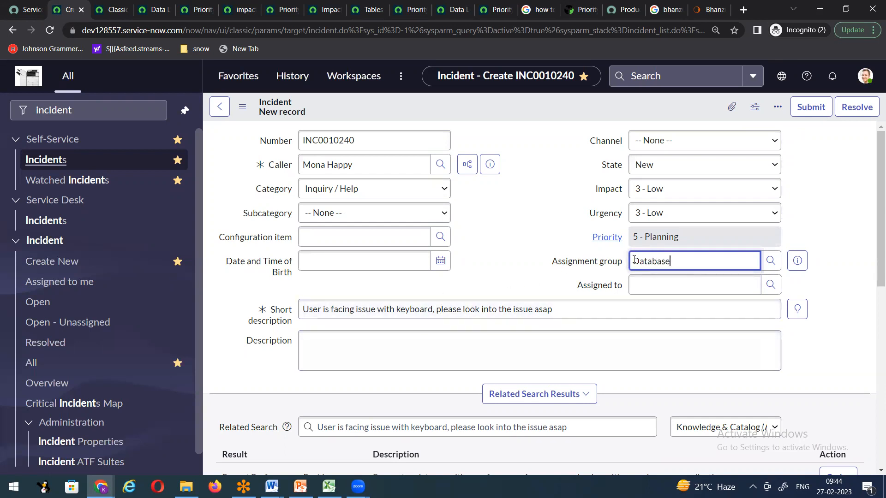
{"action": "left_click_drag", "start_coordinate": [634, 261], "coordinate": [680, 261]}
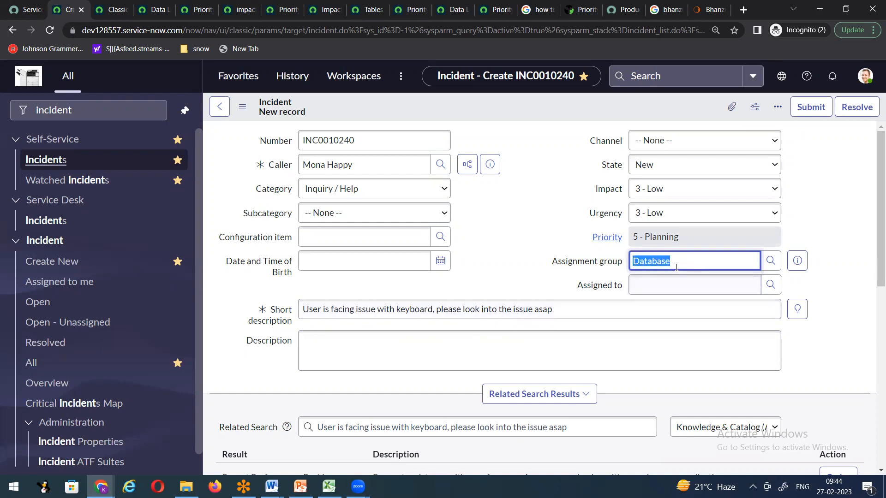
{"action": "type", "text": "hardwa"}
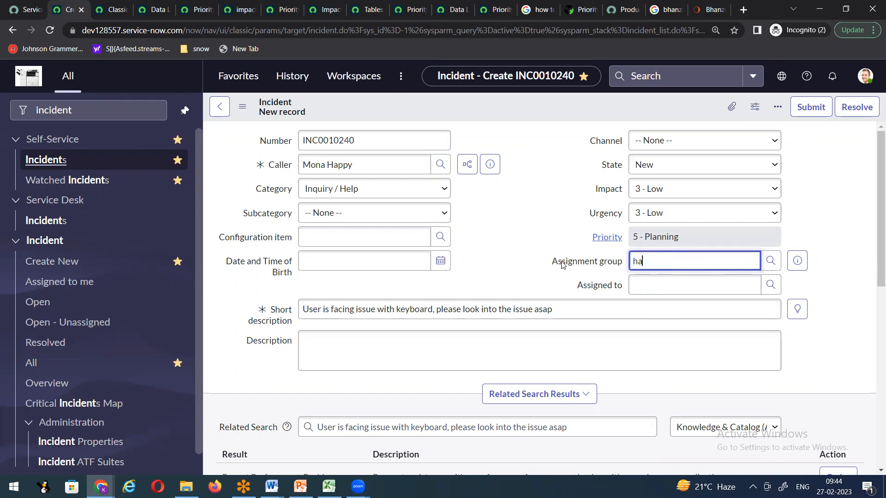
{"action": "left_click", "coordinate": [656, 290]}
Step: Save the incident, then fill Assigned to with the first user from the lookup
{"action": "right_click", "coordinate": [499, 115]}
{"action": "left_click", "coordinate": [509, 115]}
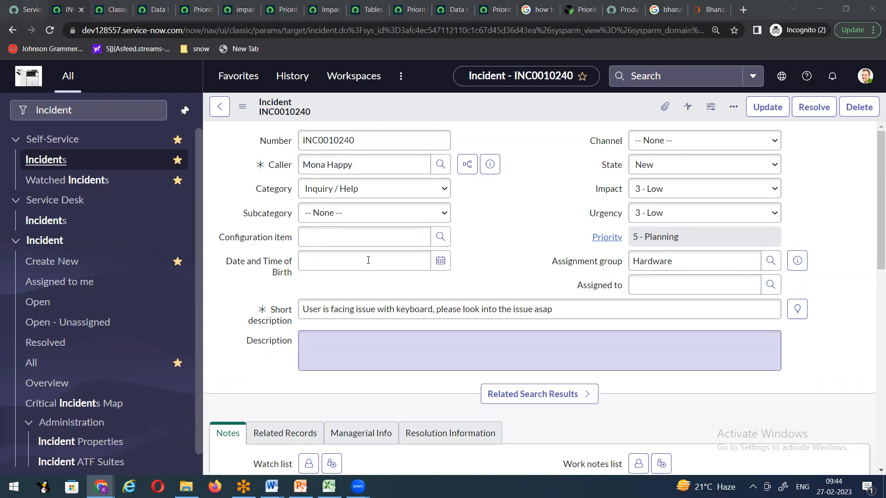
{"action": "left_click", "coordinate": [770, 284]}
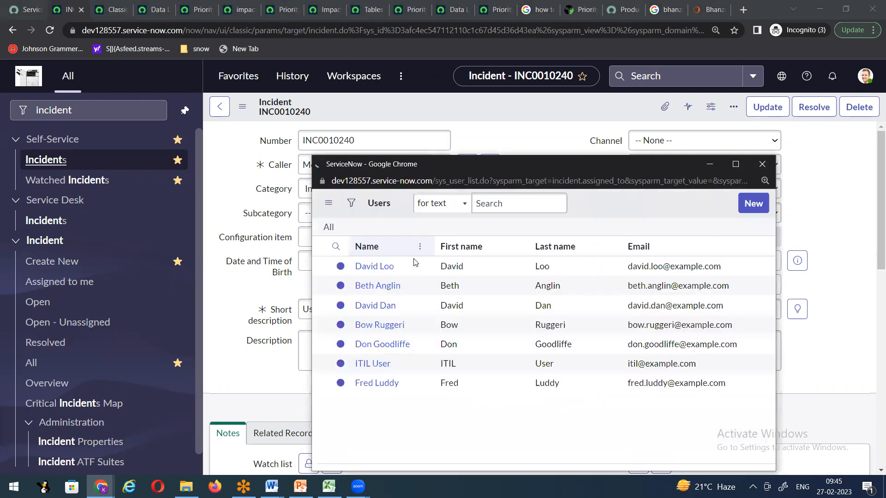
{"action": "left_click", "coordinate": [377, 293]}
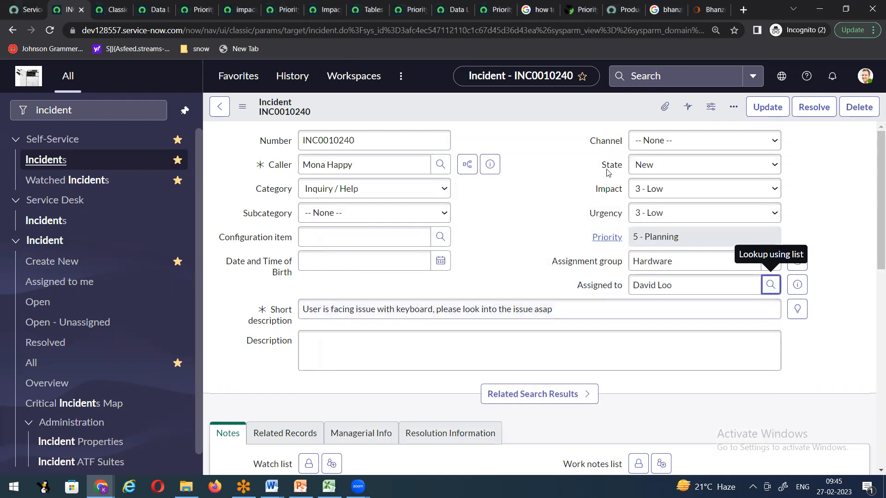
{"action": "left_click_drag", "start_coordinate": [692, 286], "coordinate": [597, 290]}
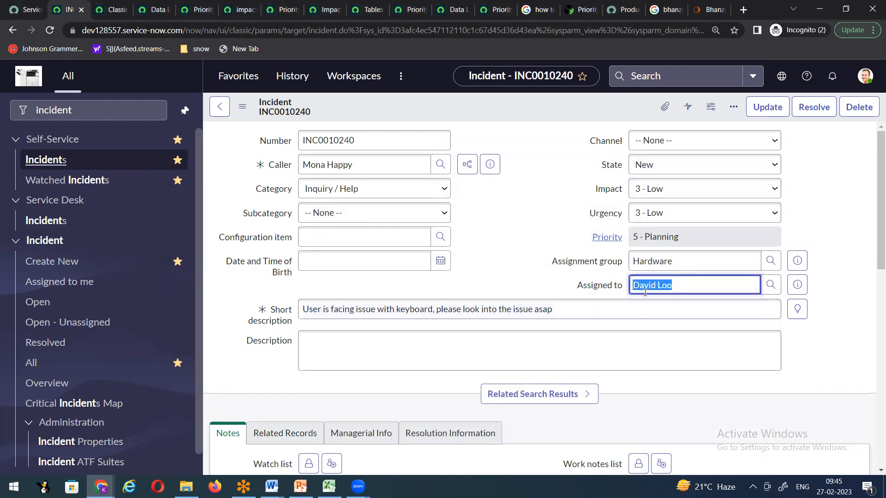
Step: Save the assigned incident, set its State to Resolved, then navigate away from the form
{"action": "right_click", "coordinate": [492, 107]}
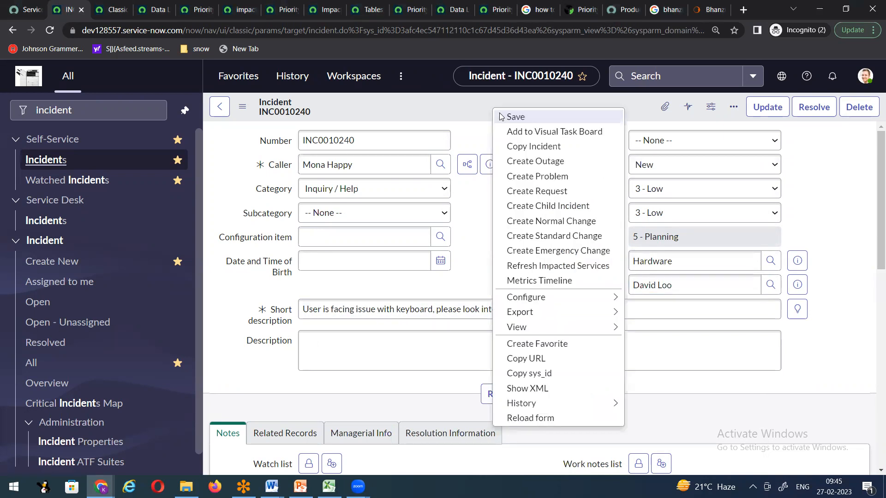
{"action": "left_click", "coordinate": [502, 116]}
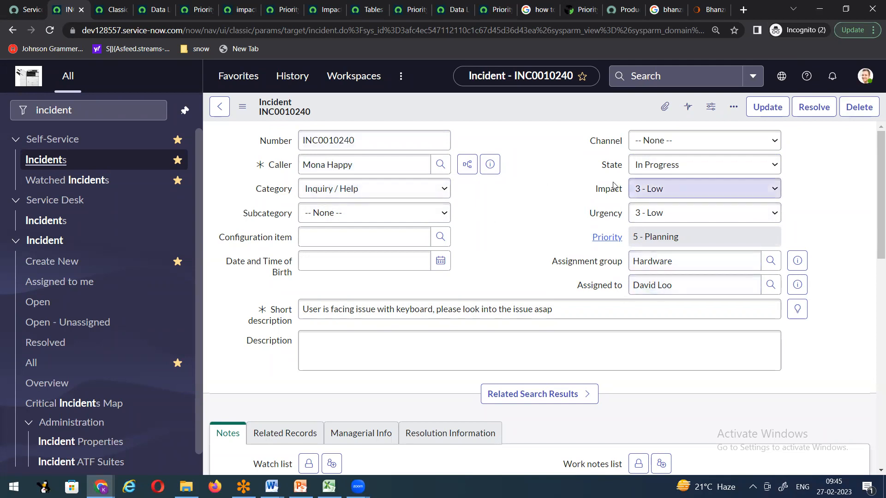
{"action": "left_click", "coordinate": [658, 166]}
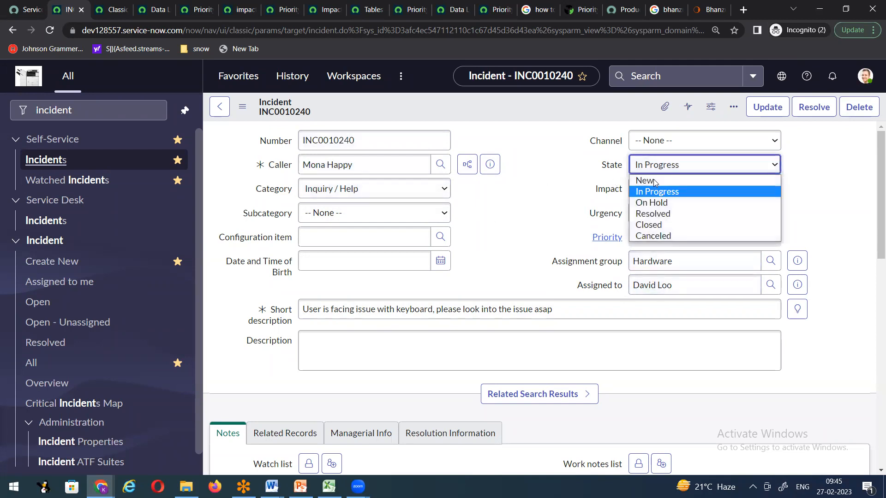
{"action": "left_click", "coordinate": [662, 214]}
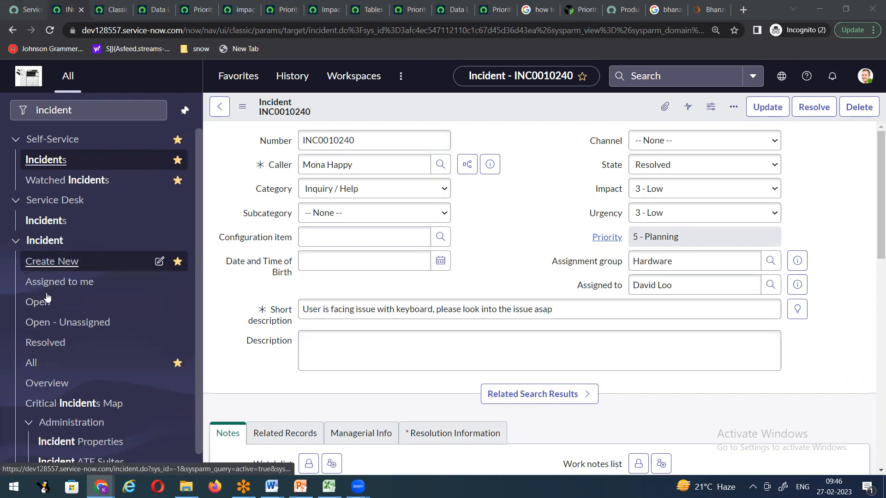
{"action": "left_click", "coordinate": [35, 366]}
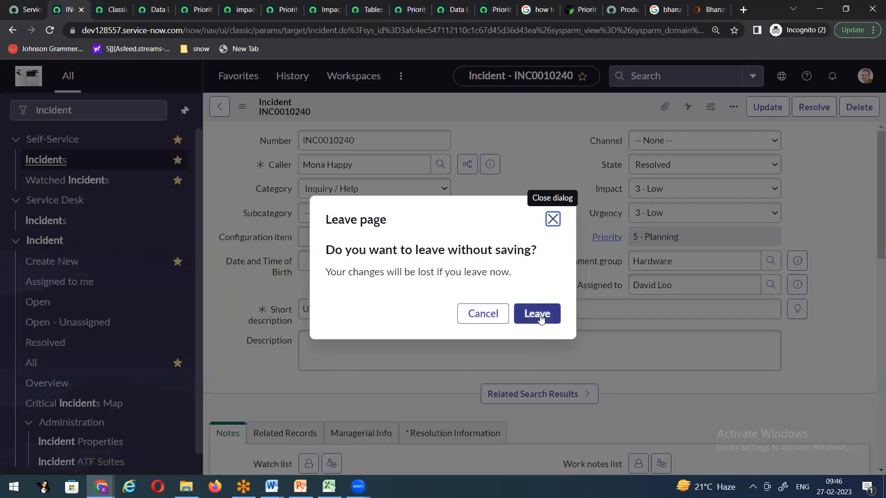
Step: Leave without saving, open INC0010240 in a new tab, then return to the Incidents list
{"action": "left_click", "coordinate": [540, 314]}
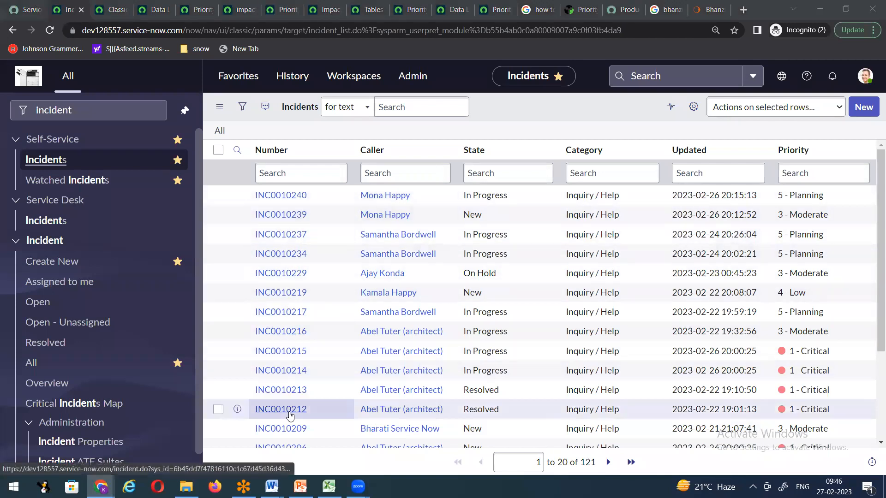
{"action": "right_click", "coordinate": [237, 198]}
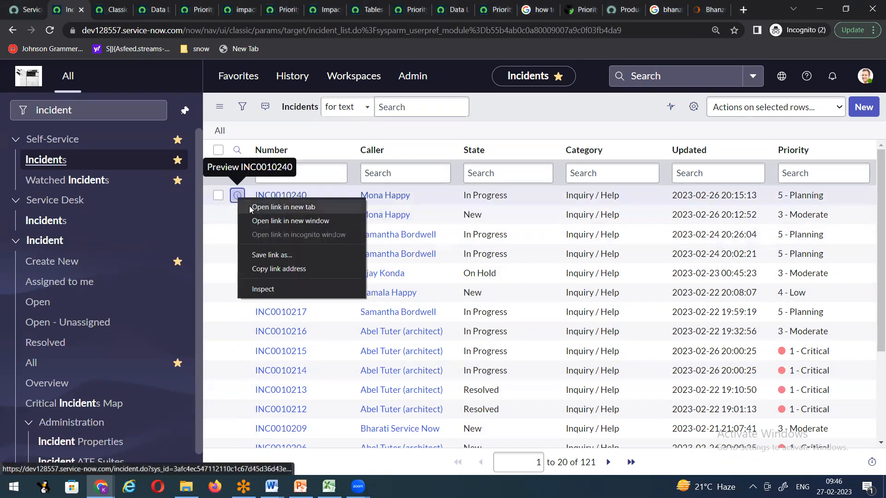
{"action": "left_click", "coordinate": [258, 207]}
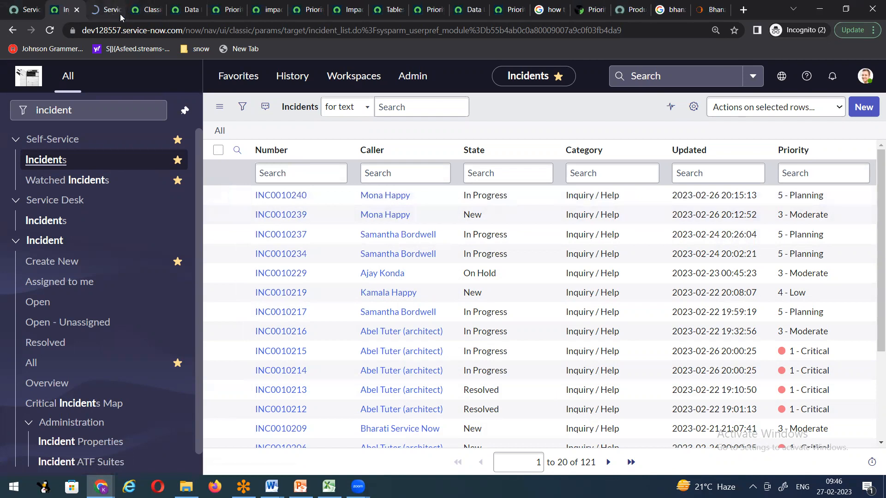
{"action": "left_click", "coordinate": [120, 14]}
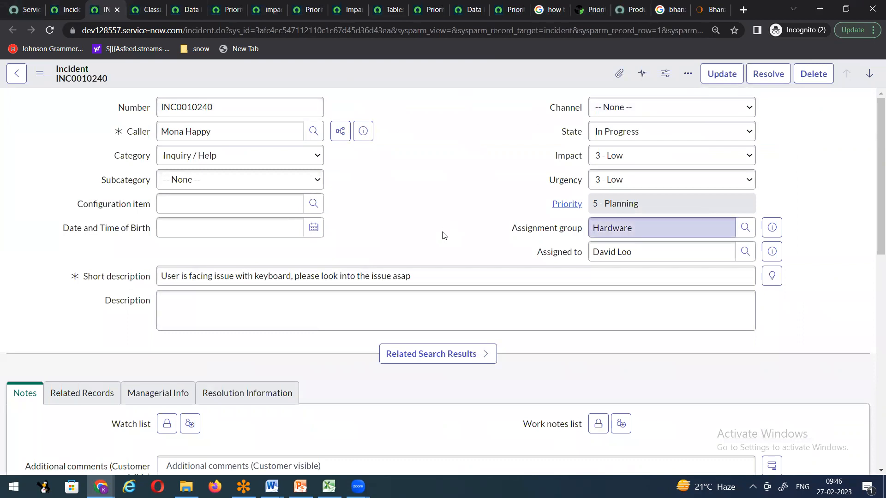
{"action": "left_click", "coordinate": [68, 12]}
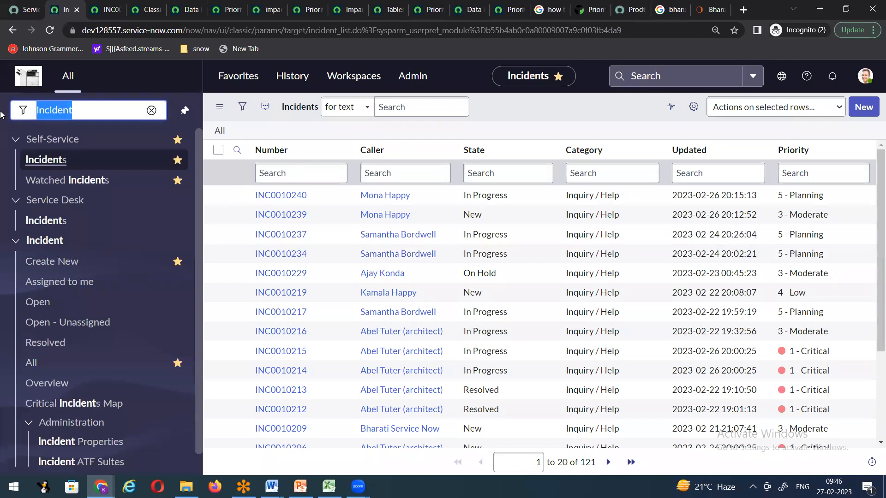
Step: Open User Administration > Users, view the first user's record, go back, and start a new user
{"action": "type", "text": "user ad"}
{"action": "left_click", "coordinate": [45, 183]}
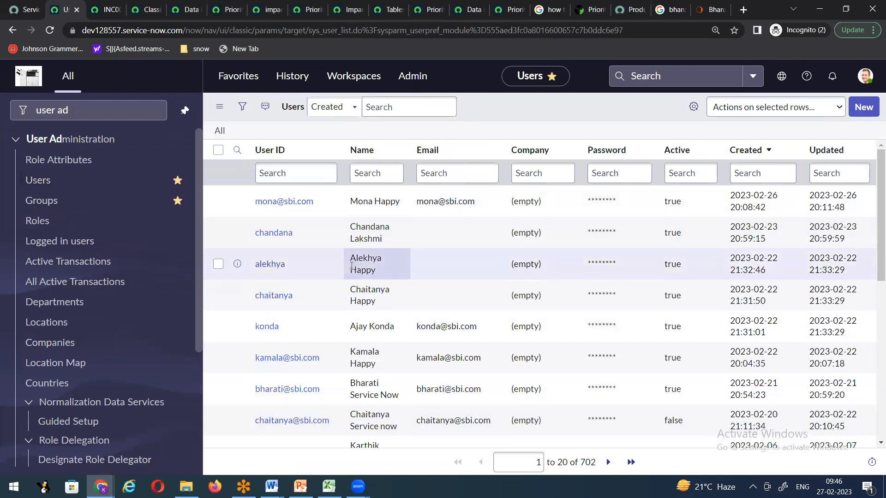
{"action": "left_click", "coordinate": [273, 202]}
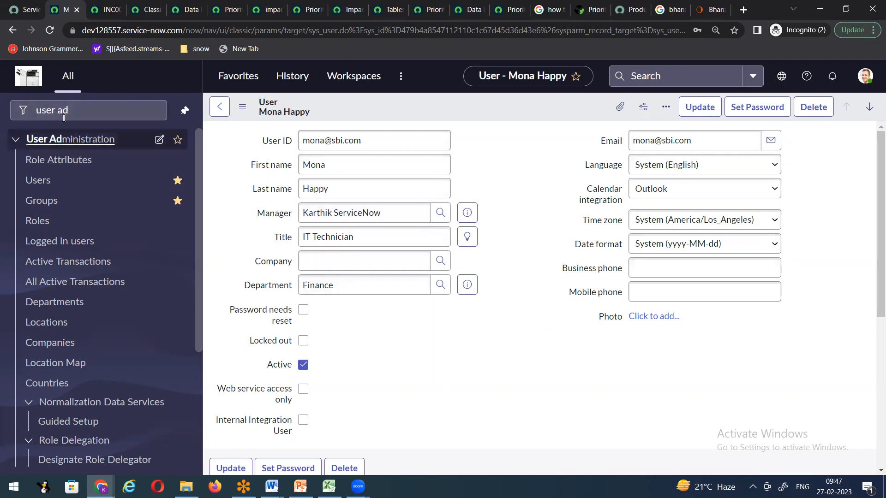
{"action": "left_click", "coordinate": [38, 183]}
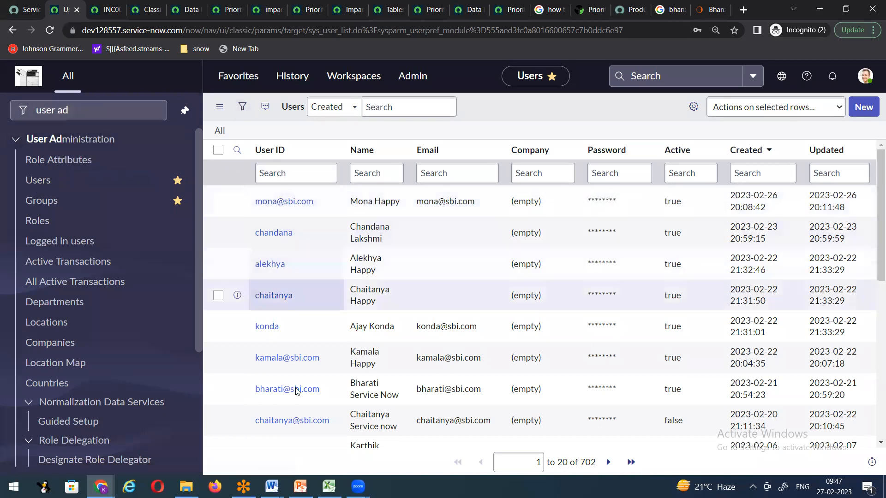
{"action": "left_click", "coordinate": [864, 107]}
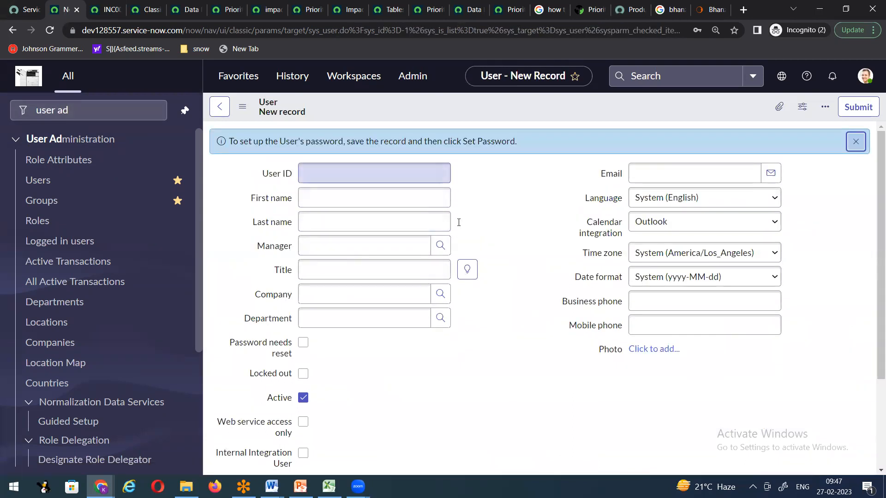
Step: Glance over the blank user form and its header menu, then switch to the Snow Demo Doc2_v2 notes
{"action": "scroll", "coordinate": [534, 336], "scroll_direction": "down", "scroll_amount": 3}
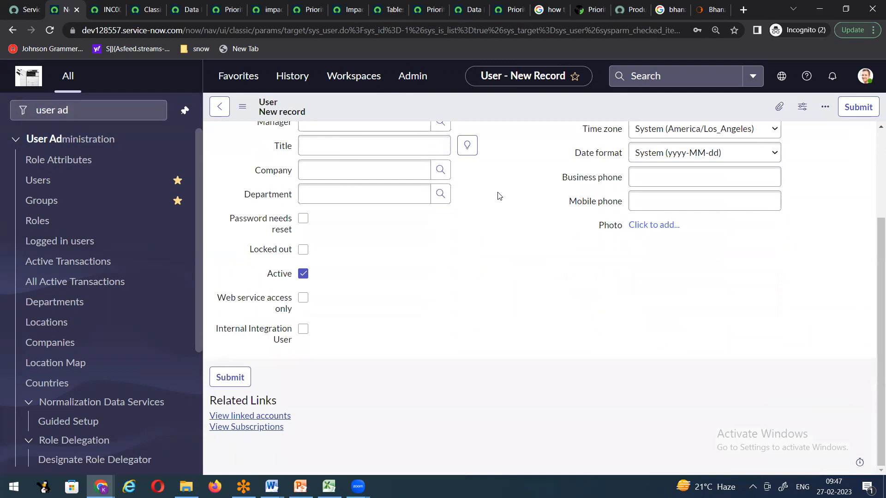
{"action": "right_click", "coordinate": [472, 111]}
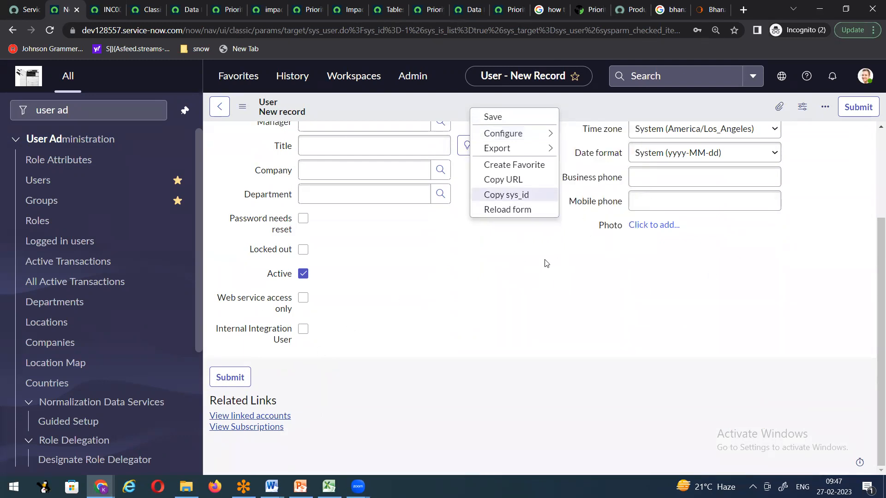
{"action": "scroll", "coordinate": [300, 134], "scroll_direction": "up", "scroll_amount": 3}
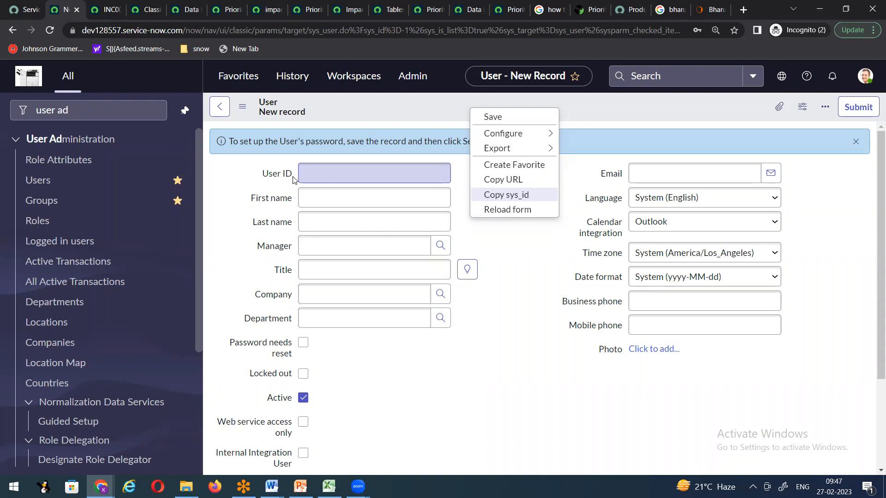
{"action": "left_click", "coordinate": [516, 311]}
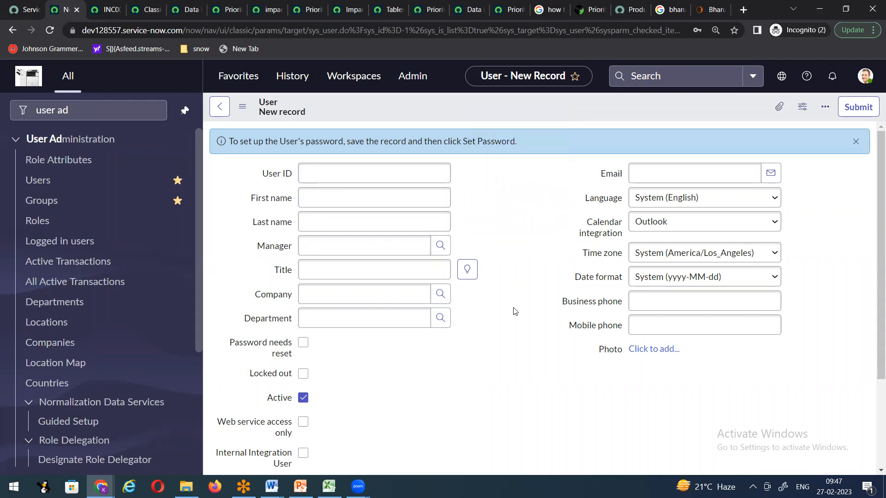
{"action": "left_click", "coordinate": [272, 487]}
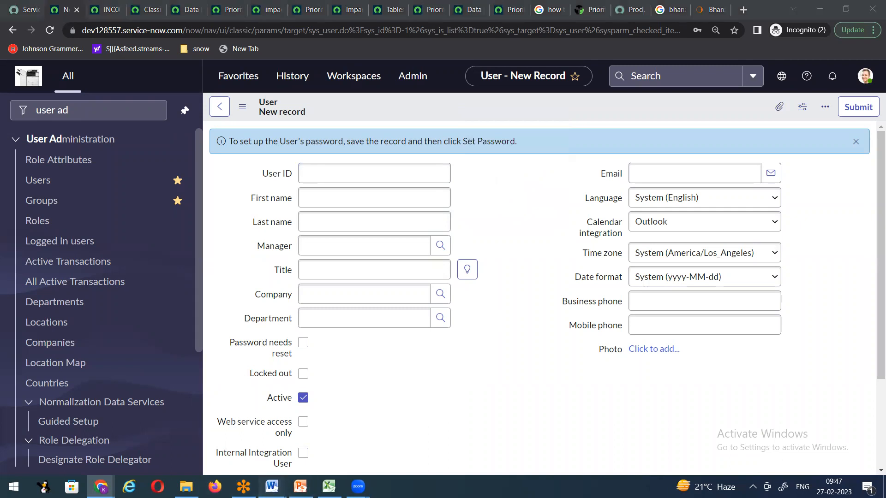
{"action": "left_click", "coordinate": [226, 444]}
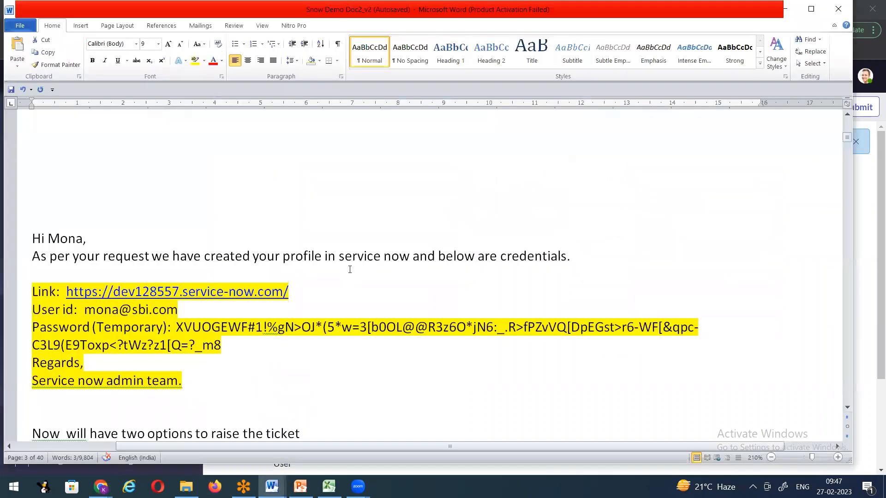
Step: Select text in the notes including the word Groups, then select the navigator's 'user ad' filter text
{"action": "scroll", "coordinate": [349, 270], "scroll_direction": "down", "scroll_amount": 3}
{"action": "left_click_drag", "start_coordinate": [90, 121], "coordinate": [130, 131]}
{"action": "scroll", "coordinate": [130, 131], "scroll_direction": "up", "scroll_amount": 2}
{"action": "left_click_drag", "start_coordinate": [151, 216], "coordinate": [206, 217]}
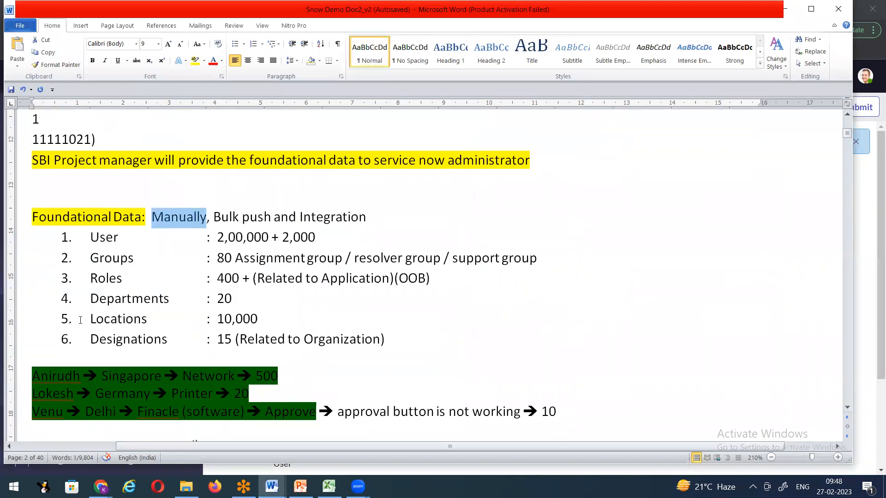
{"action": "left_click", "coordinate": [195, 268]}
{"action": "left_click_drag", "start_coordinate": [91, 258], "coordinate": [148, 259]}
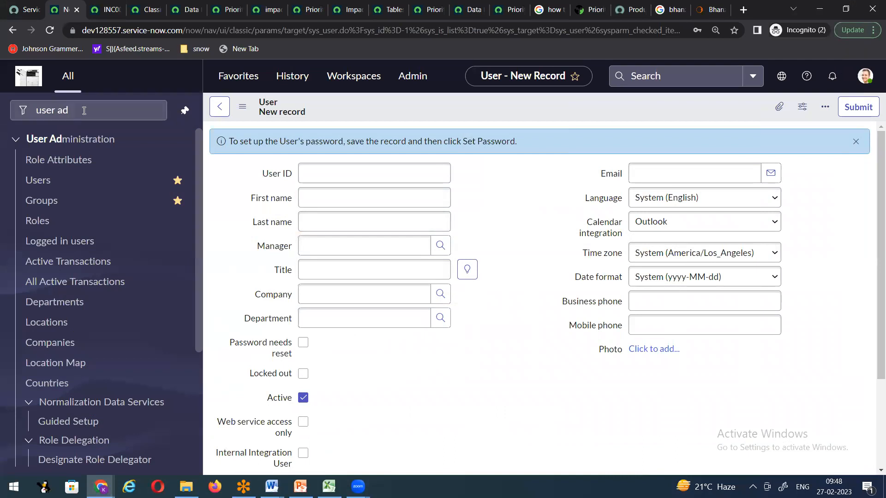
{"action": "left_click_drag", "start_coordinate": [84, 110], "coordinate": [0, 110]}
Step: Filter the navigator for 'incident' and create the new incident INC0010241
{"action": "type", "text": "incident"}
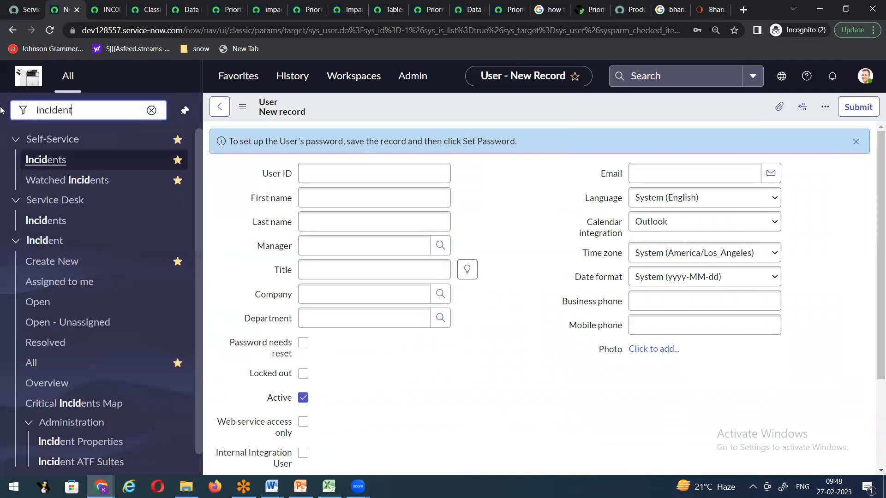
{"action": "left_click", "coordinate": [53, 262]}
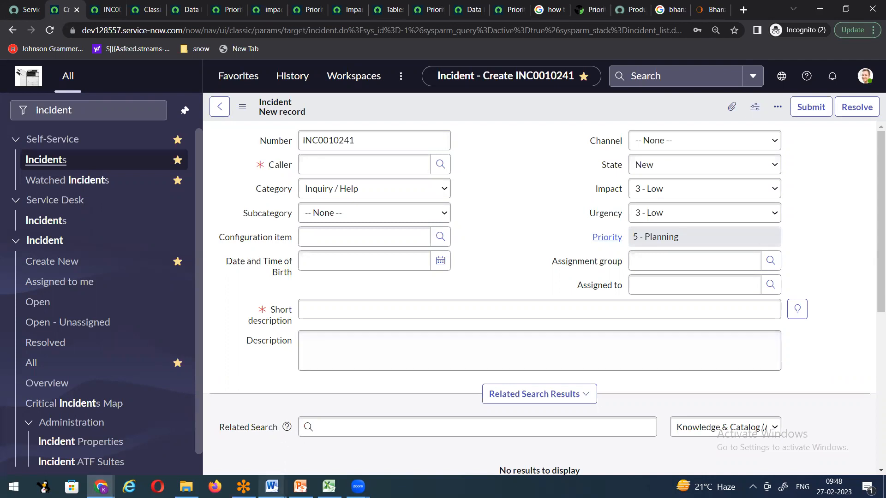
{"action": "mouse_move", "coordinate": [370, 476]}
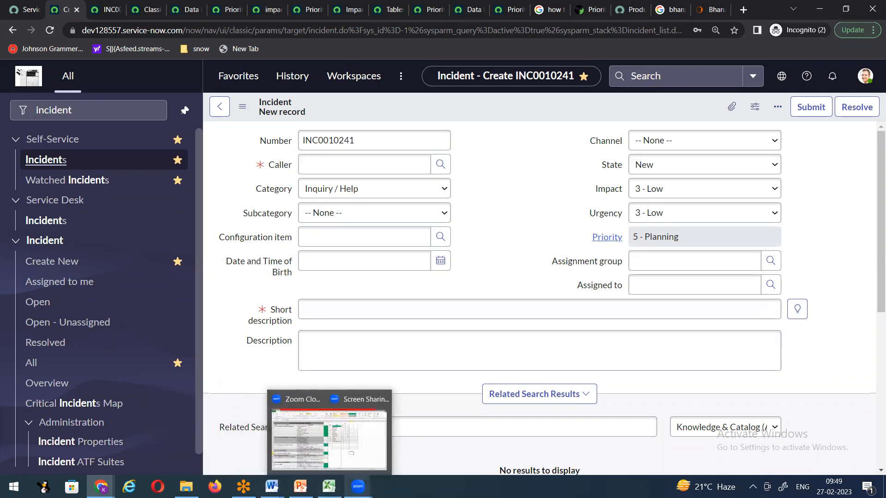
Step: Check the Assignment group's recent selections, then scroll the Word notes to the ticket-raising methods
{"action": "left_click", "coordinate": [412, 455]}
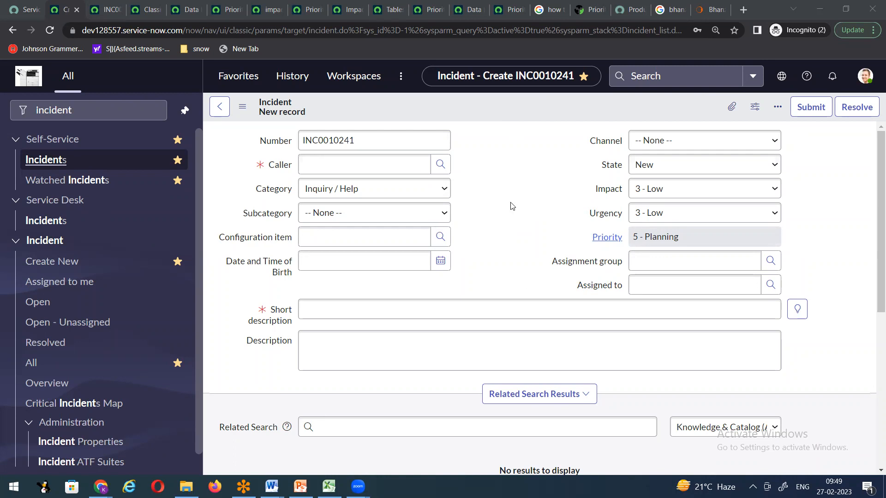
{"action": "left_click", "coordinate": [646, 261]}
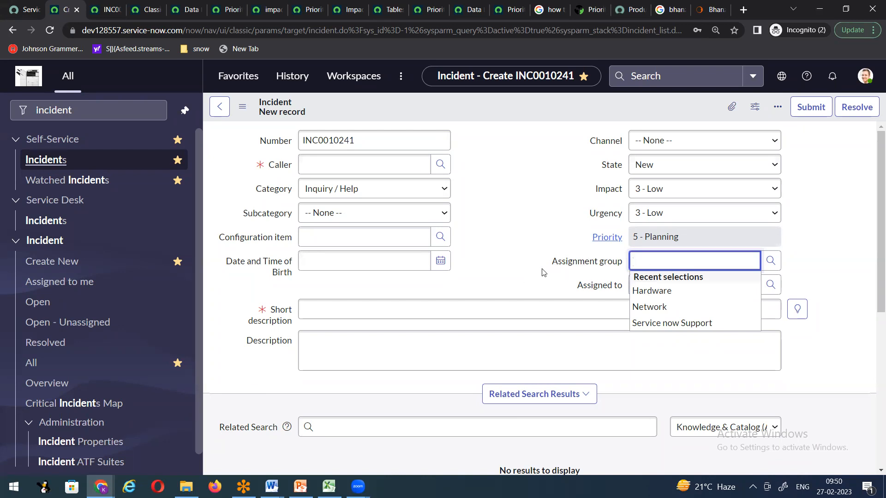
{"action": "left_click", "coordinate": [515, 253]}
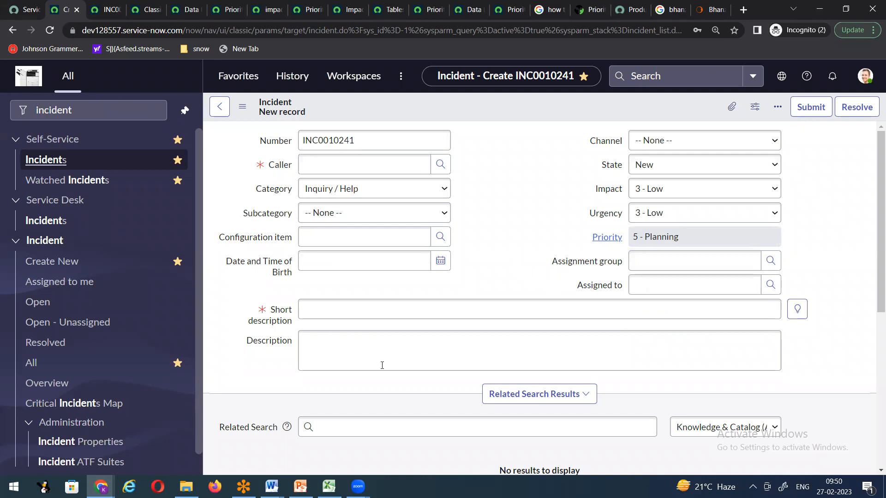
{"action": "left_click", "coordinate": [272, 486]}
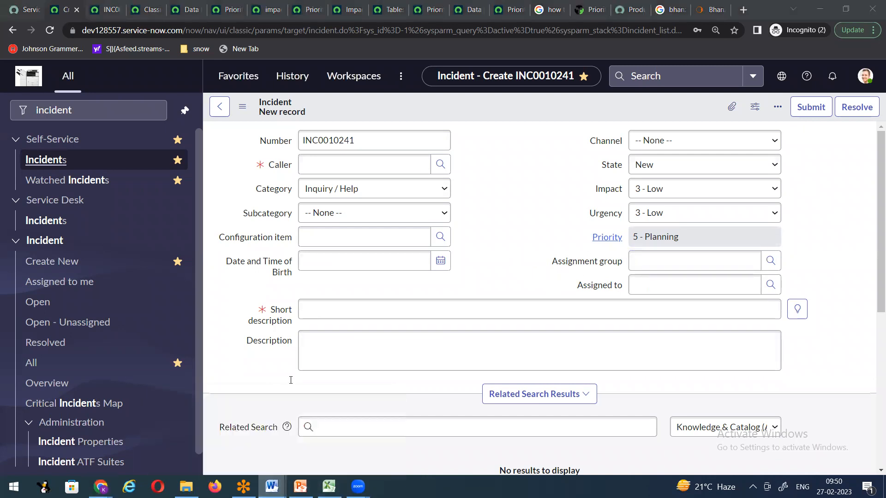
{"action": "scroll", "coordinate": [372, 344], "scroll_direction": "down", "scroll_amount": 10}
{"action": "scroll", "coordinate": [372, 346], "scroll_direction": "down", "scroll_amount": 5}
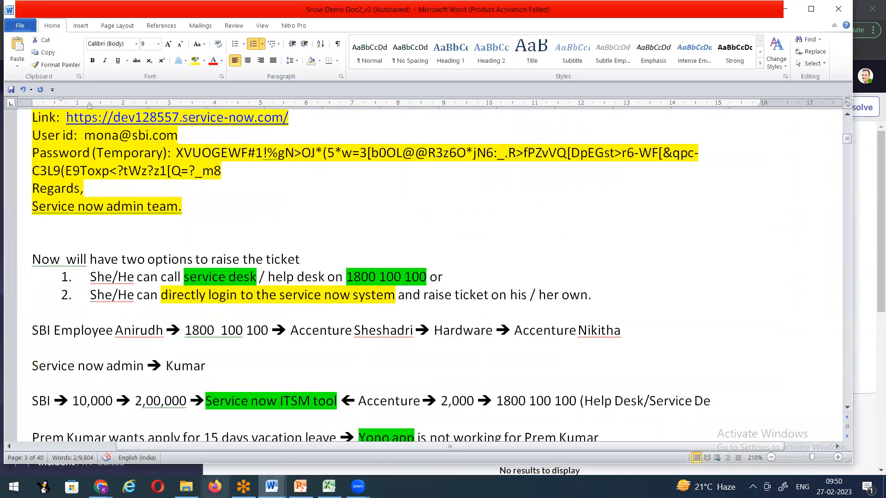
Step: Back in ServiceNow, filter for 'user ad' and open the Groups list in a new tab
{"action": "left_click", "coordinate": [101, 486]}
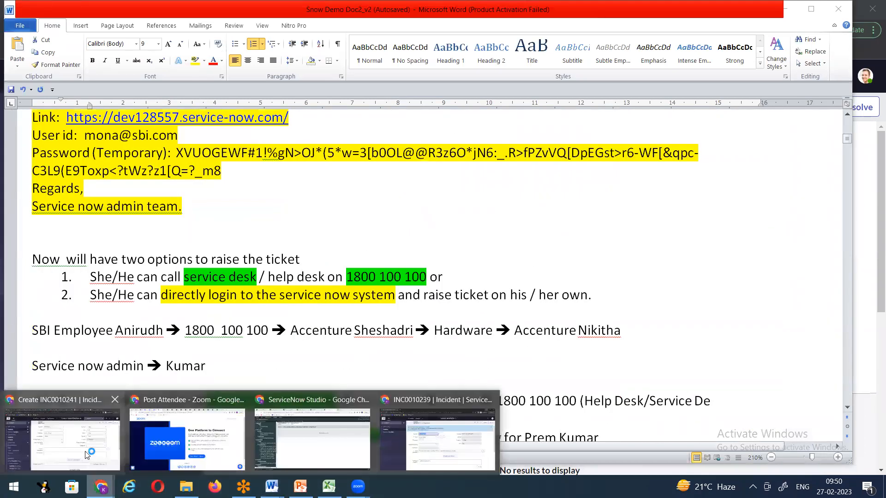
{"action": "left_click", "coordinate": [87, 455]}
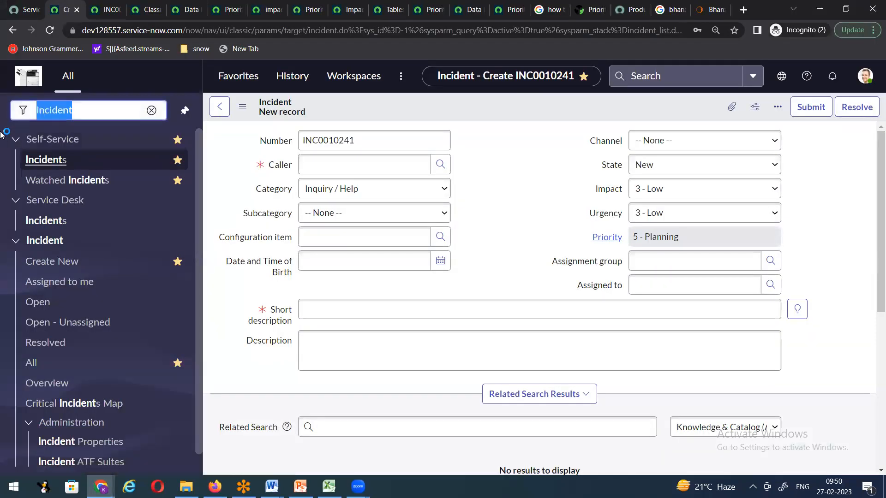
{"action": "type", "text": "user ad"}
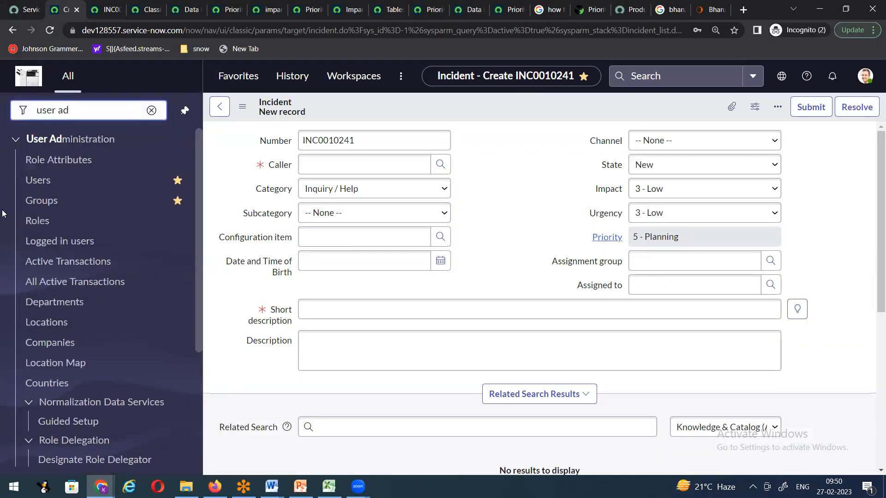
{"action": "right_click", "coordinate": [52, 201]}
{"action": "left_click", "coordinate": [88, 209]}
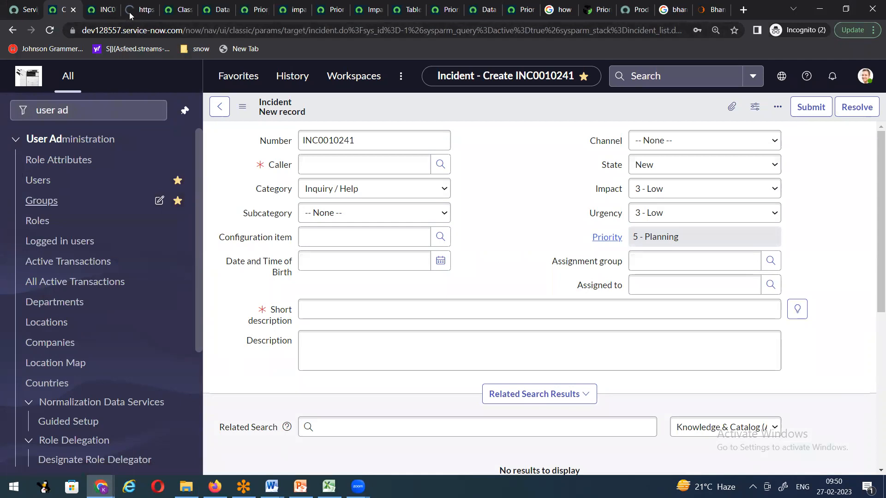
{"action": "left_click", "coordinate": [131, 11]}
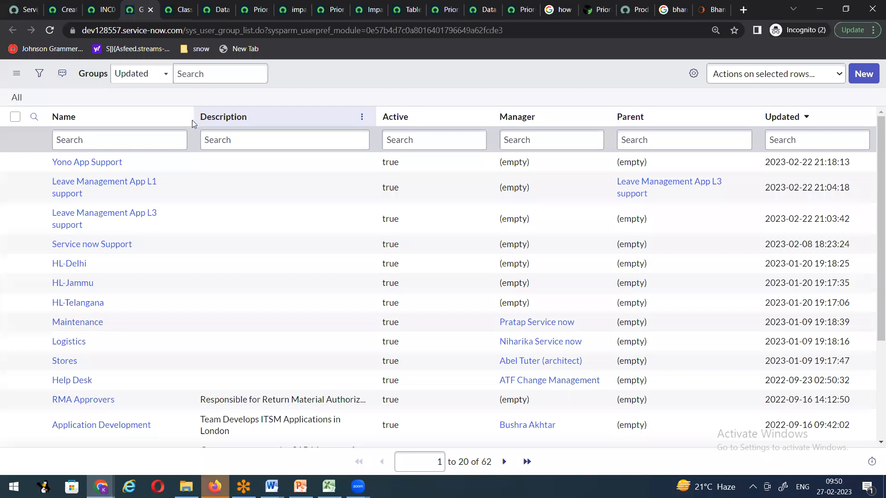
Step: Open Yono App Support in a new tab, view its Group Members, update it, then reopen it
{"action": "right_click", "coordinate": [35, 163]}
{"action": "left_click", "coordinate": [47, 174]}
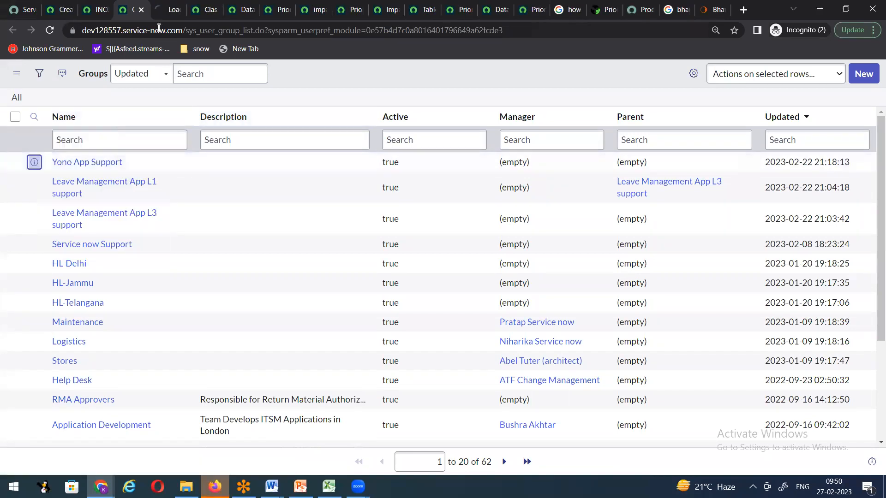
{"action": "left_click", "coordinate": [169, 10]}
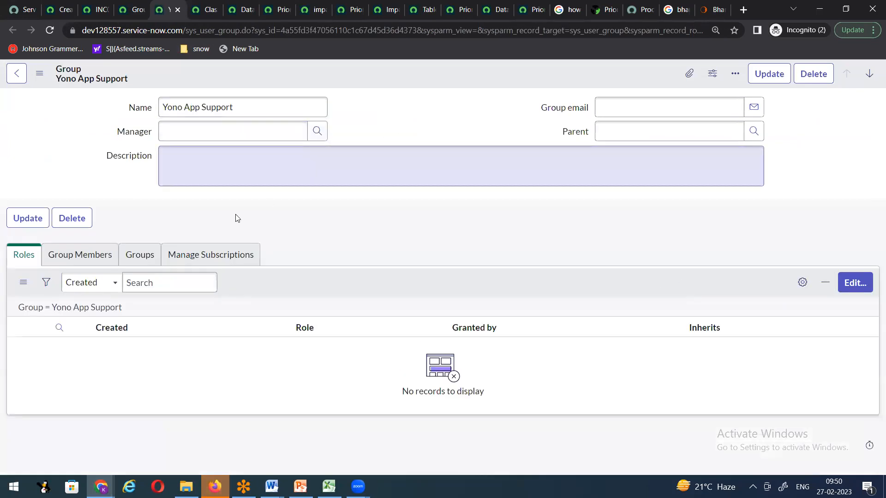
{"action": "left_click", "coordinate": [102, 257]}
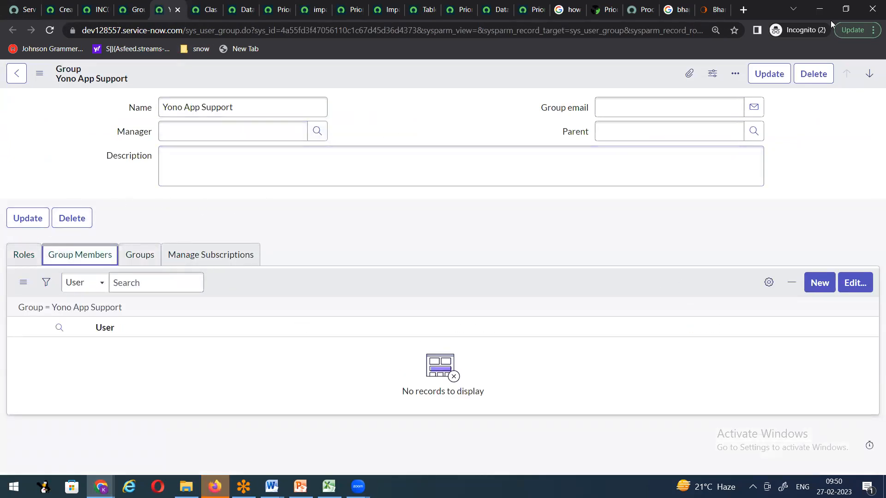
{"action": "left_click", "coordinate": [760, 75]}
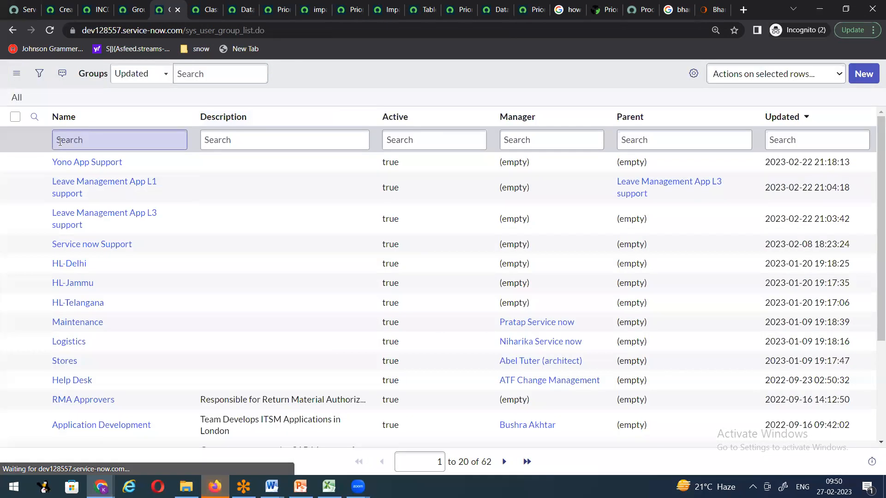
{"action": "right_click", "coordinate": [35, 163]}
{"action": "left_click", "coordinate": [65, 169]}
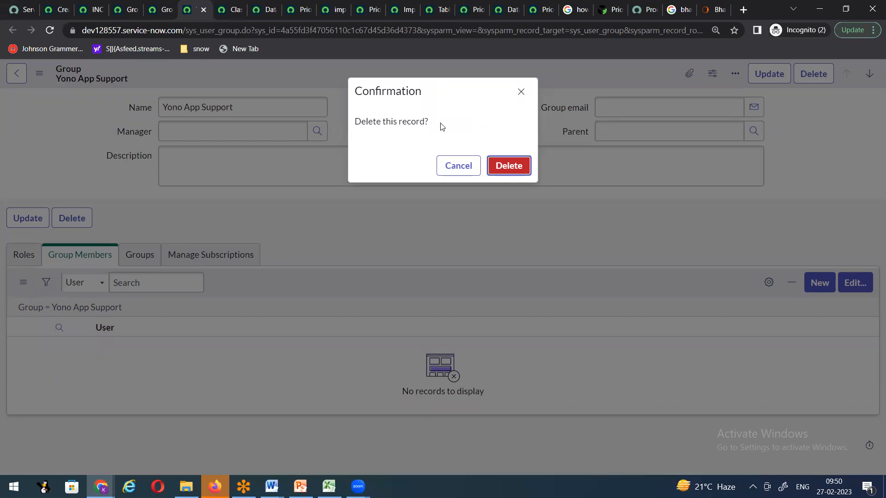
Step: Confirm deleting Yono App Support and open the Leave Management App L1 support group in a new tab
{"action": "key", "text": "Return"}
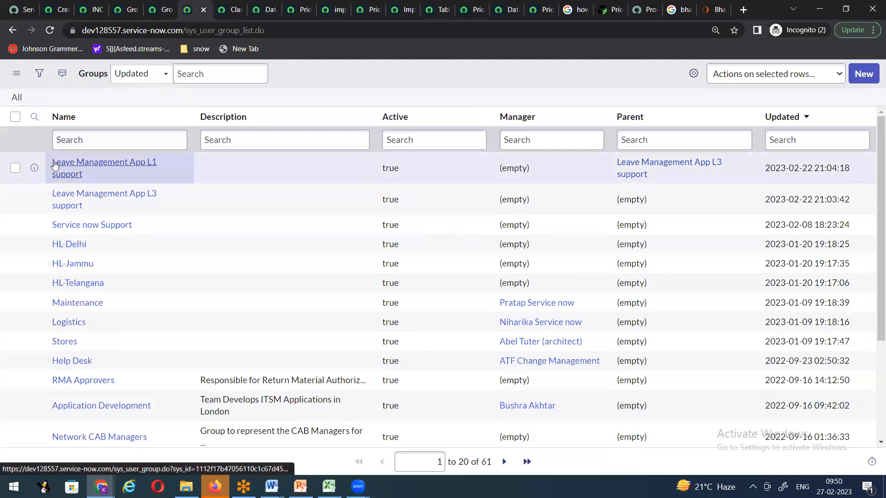
{"action": "right_click", "coordinate": [41, 167]}
{"action": "left_click", "coordinate": [69, 176]}
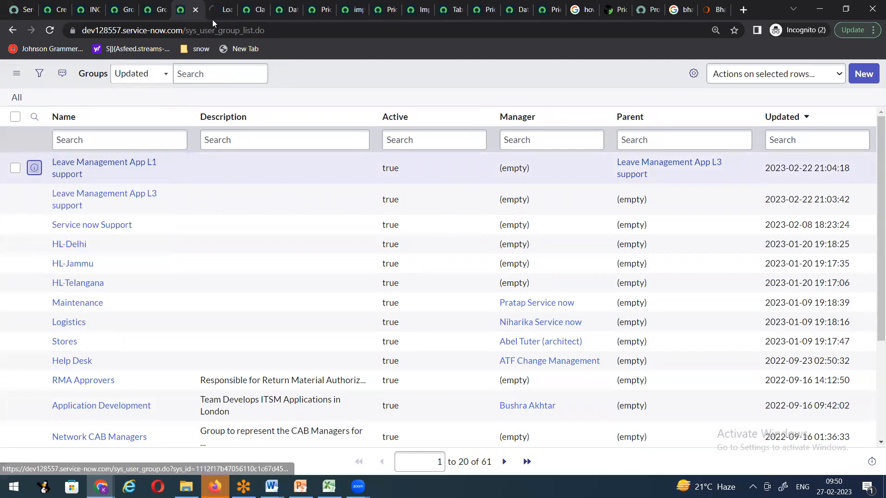
{"action": "left_click", "coordinate": [214, 13]}
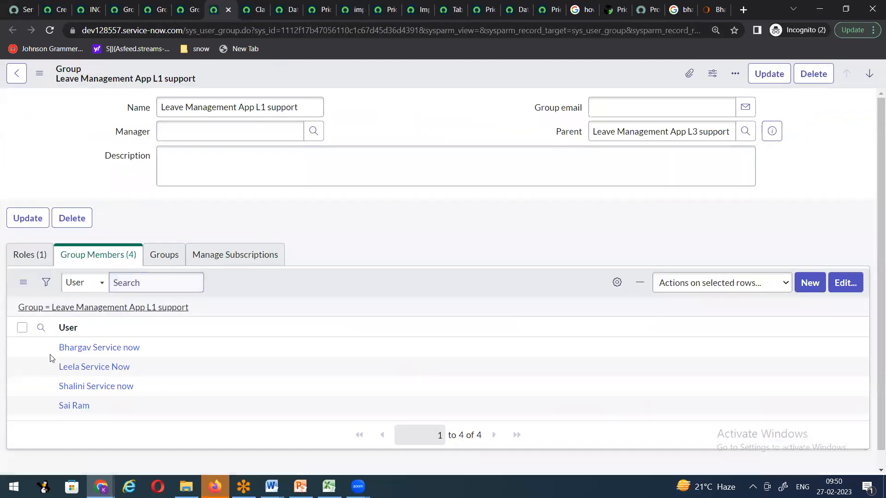
Step: Move all four members out of the Leave Management App L1 support group's member list and save
{"action": "left_click", "coordinate": [842, 284]}
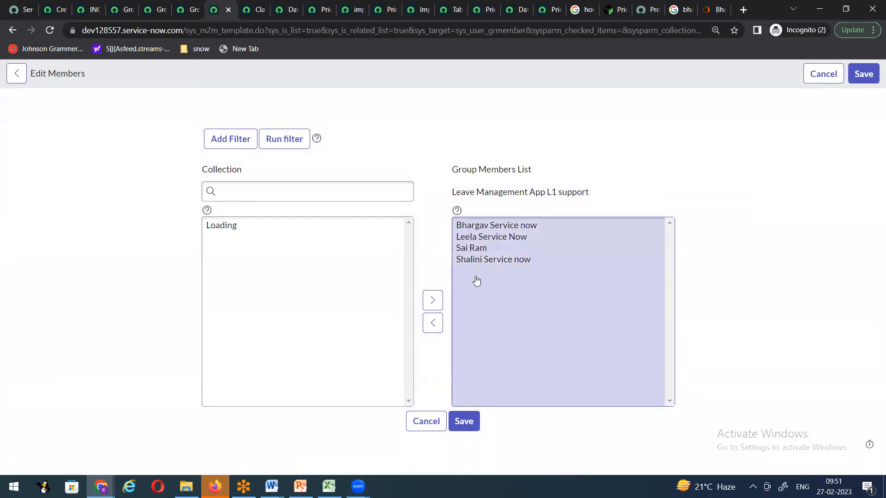
{"action": "left_click", "coordinate": [493, 278]}
{"action": "left_click", "coordinate": [488, 250]}
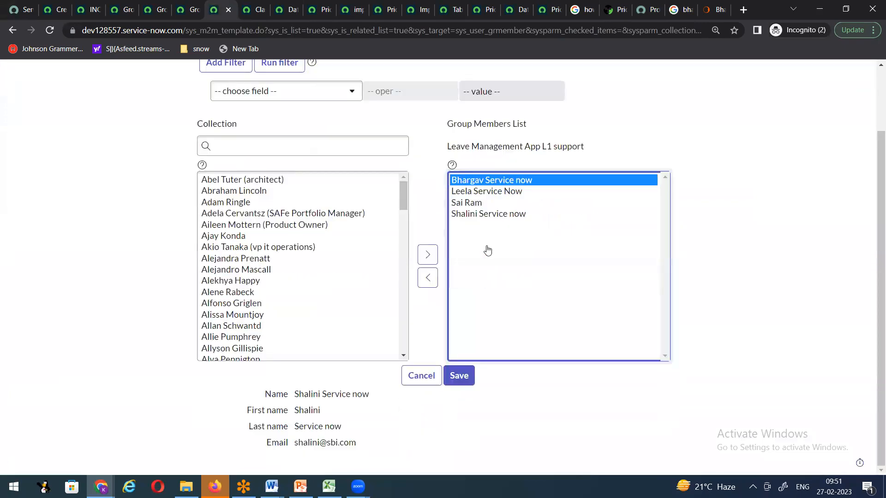
{"action": "left_click", "coordinate": [425, 295]}
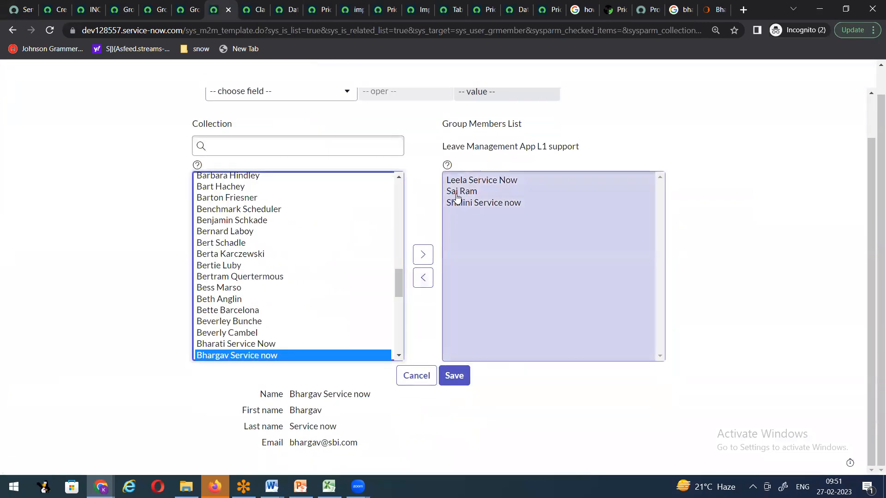
{"action": "left_click", "coordinate": [459, 204]}
{"action": "left_click", "coordinate": [425, 298]}
{"action": "left_click", "coordinate": [457, 192]}
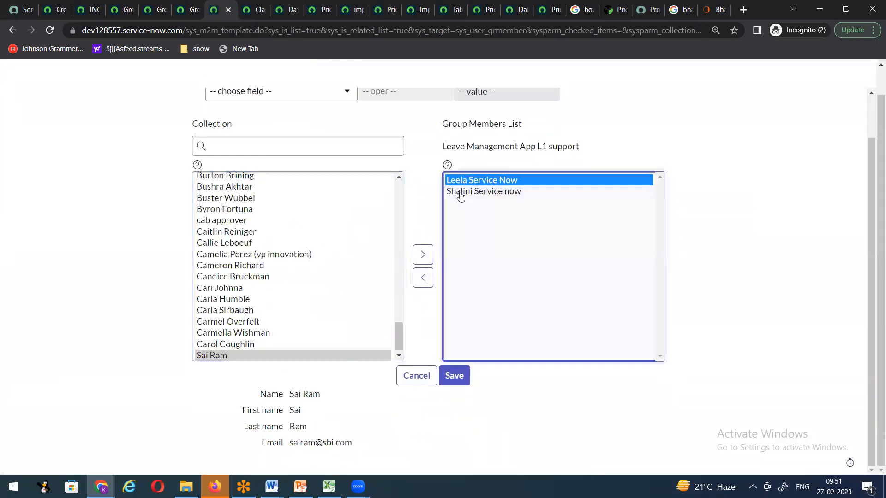
{"action": "left_click", "coordinate": [421, 291]}
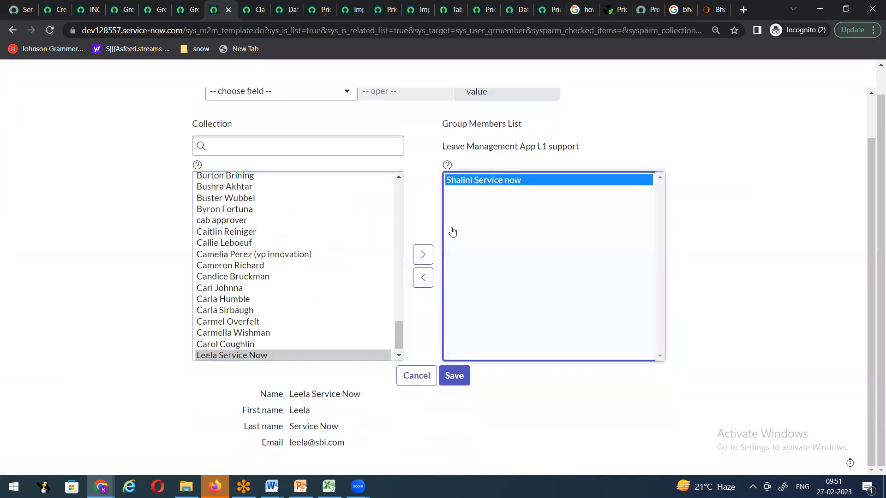
{"action": "key", "text": "Return"}
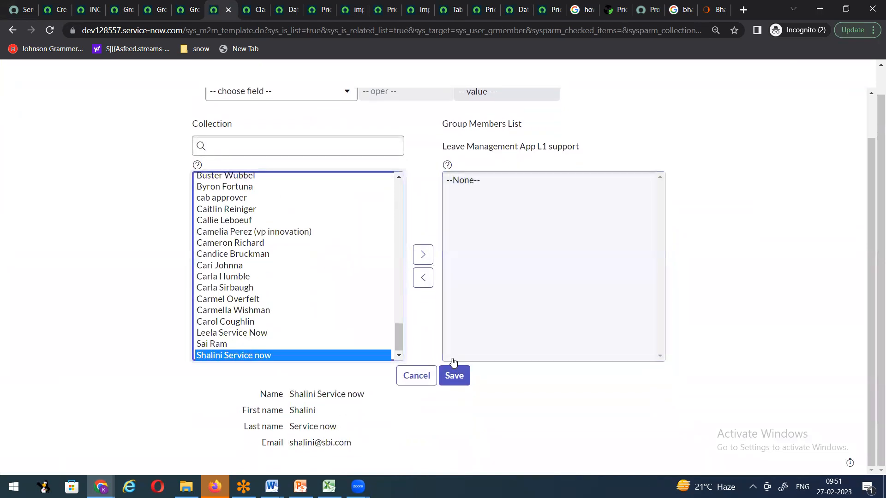
{"action": "left_click", "coordinate": [455, 389]}
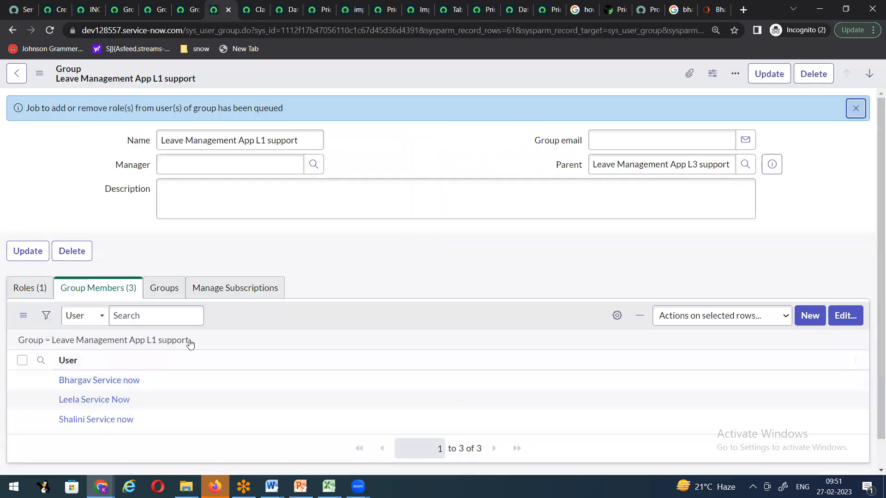
Step: Reload the Leave Management App L1 support group record, then delete it
{"action": "right_click", "coordinate": [366, 75]}
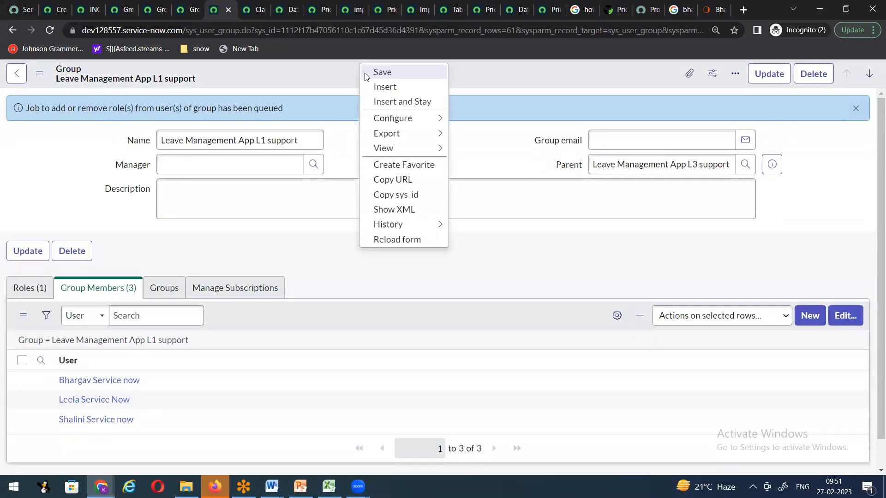
{"action": "left_click", "coordinate": [387, 242]}
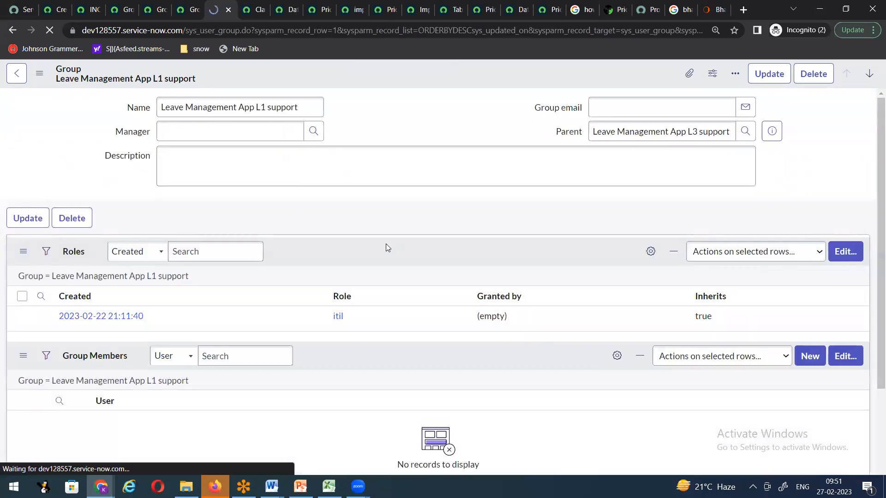
{"action": "left_click", "coordinate": [809, 82]}
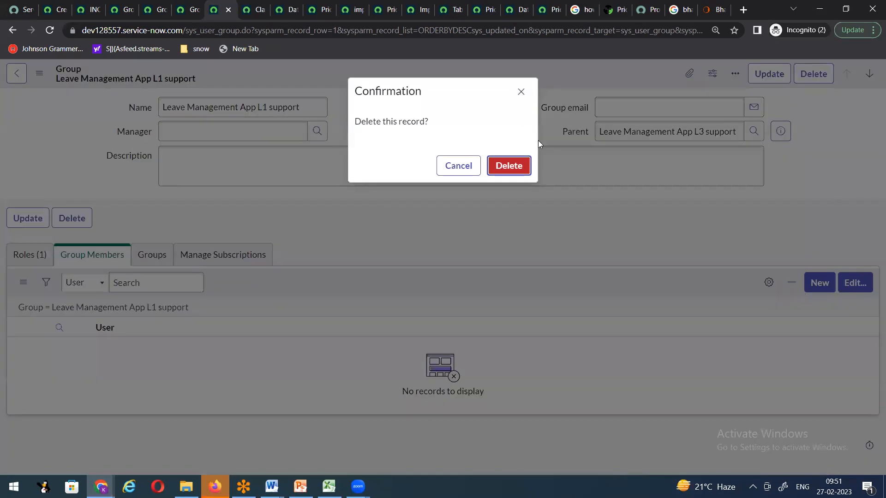
{"action": "key", "text": "Return"}
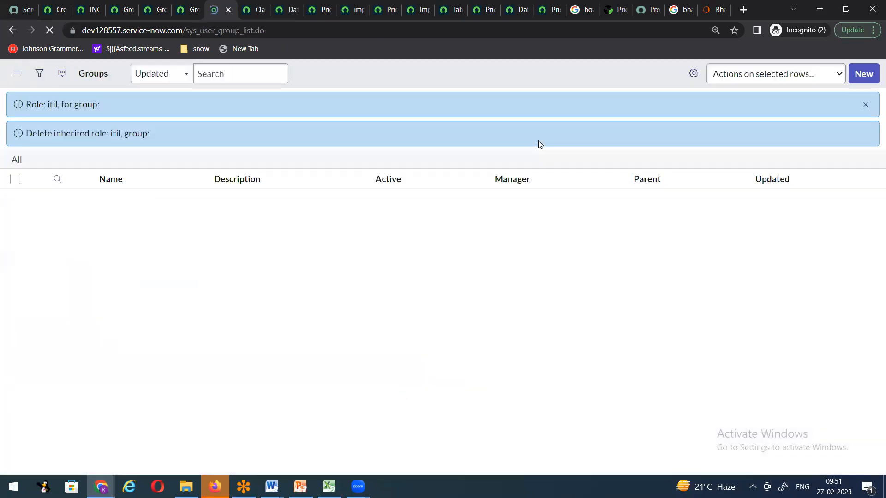
{"action": "left_click", "coordinate": [865, 104]}
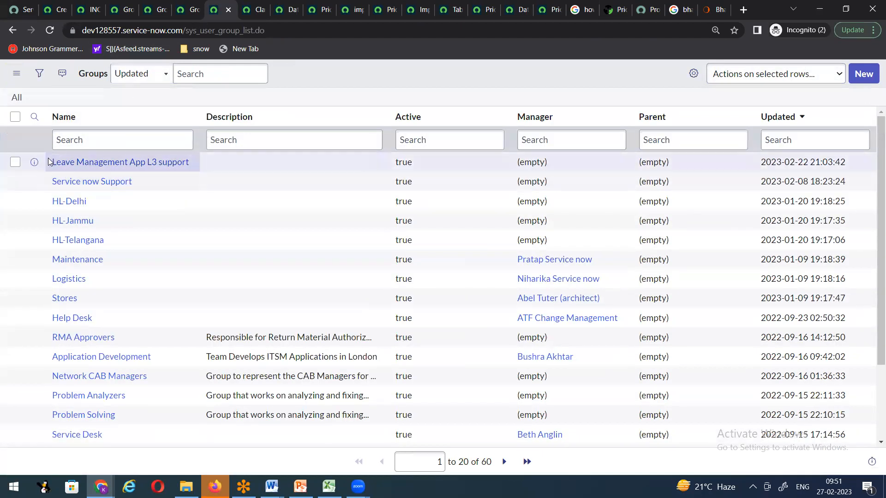
Step: Delete Leave Management App L3 support from the Groups list, leaving 59 groups
{"action": "left_click", "coordinate": [16, 162]}
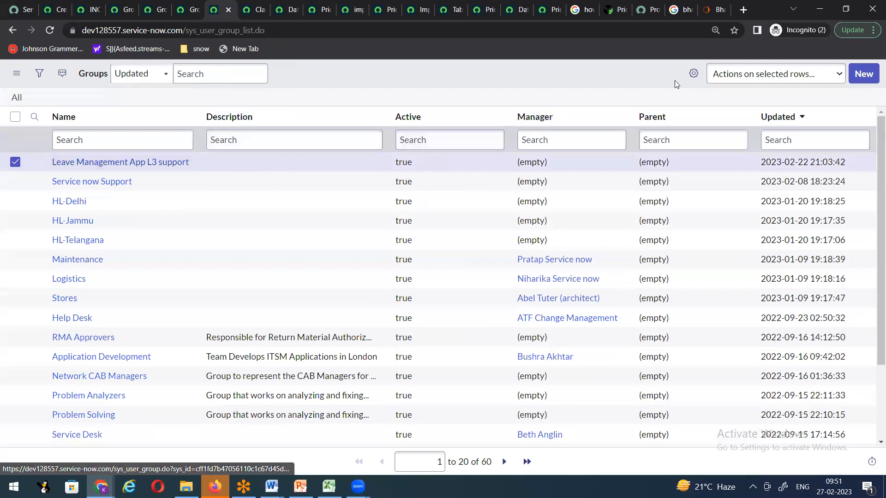
{"action": "left_click", "coordinate": [730, 81]}
{"action": "left_click", "coordinate": [739, 102]}
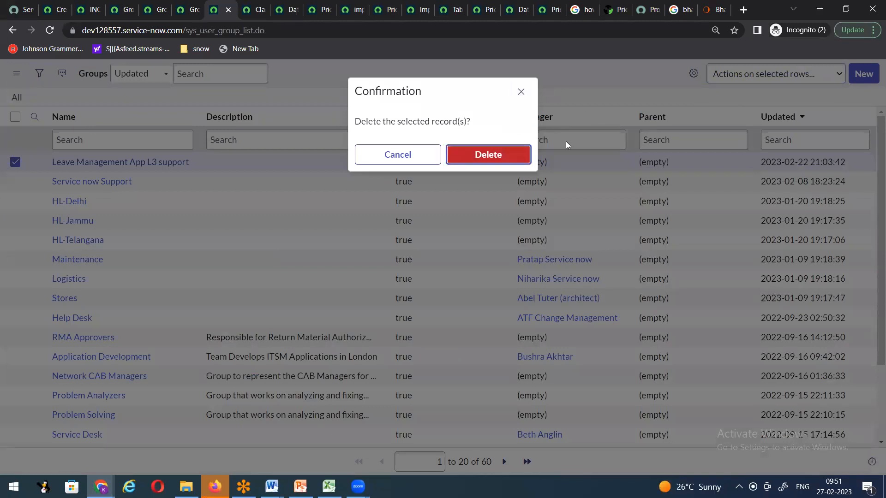
{"action": "key", "text": "Return"}
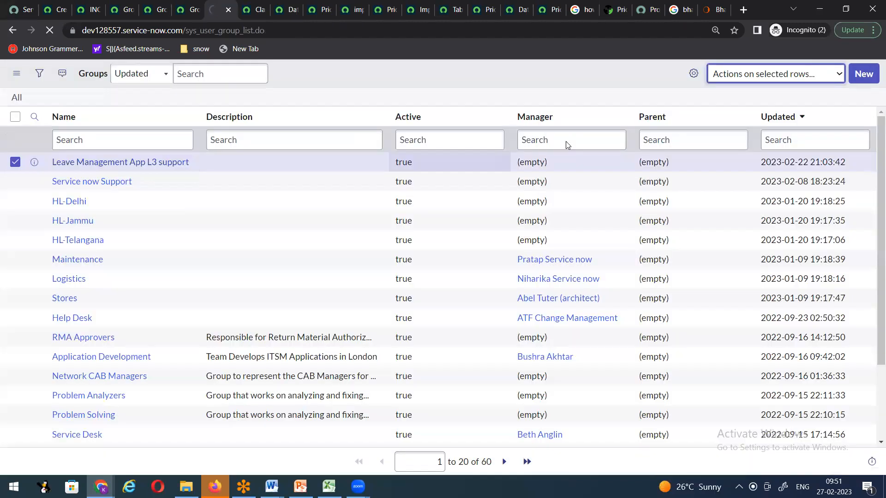
Step: Bring the Snow Demo Doc2_v2 Word notes forward and scroll to 'How to create Groups'
{"action": "left_click", "coordinate": [51, 12]}
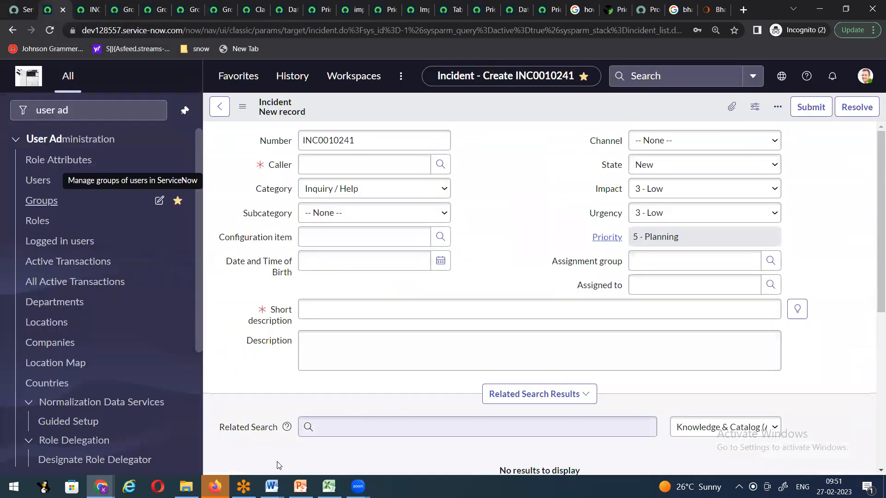
{"action": "mouse_move", "coordinate": [271, 487]}
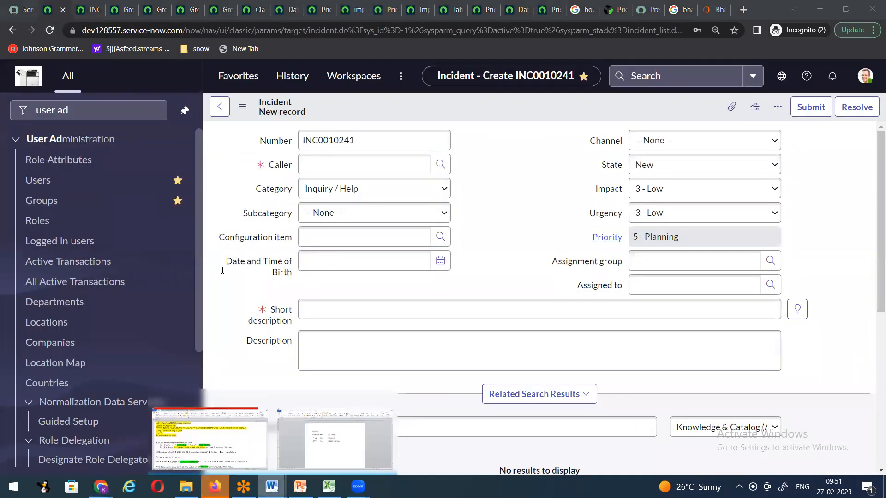
{"action": "left_click", "coordinate": [200, 424]}
{"action": "scroll", "coordinate": [174, 251], "scroll_direction": "up", "scroll_amount": 2}
{"action": "scroll", "coordinate": [175, 250], "scroll_direction": "down", "scroll_amount": 4}
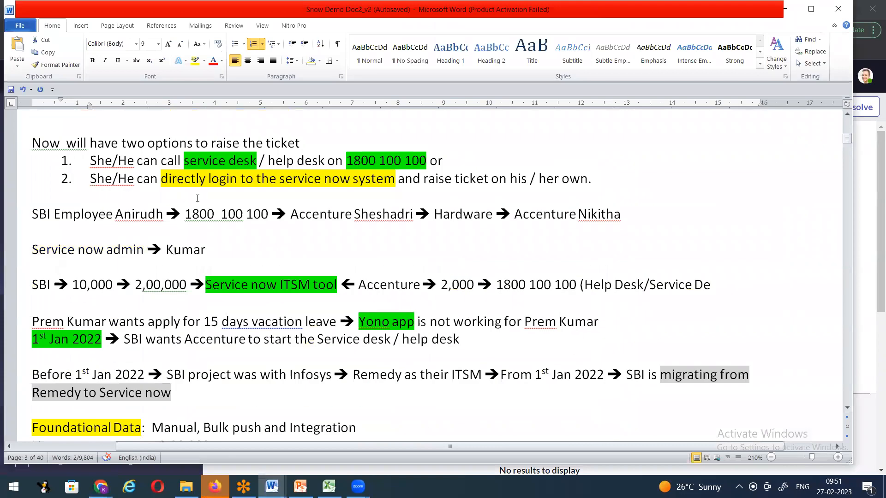
{"action": "scroll", "coordinate": [199, 225], "scroll_direction": "down", "scroll_amount": 1}
Step: Select the figure 2,00,000 in the scenario notes
{"action": "left_click_drag", "start_coordinate": [135, 226], "coordinate": [198, 225]}
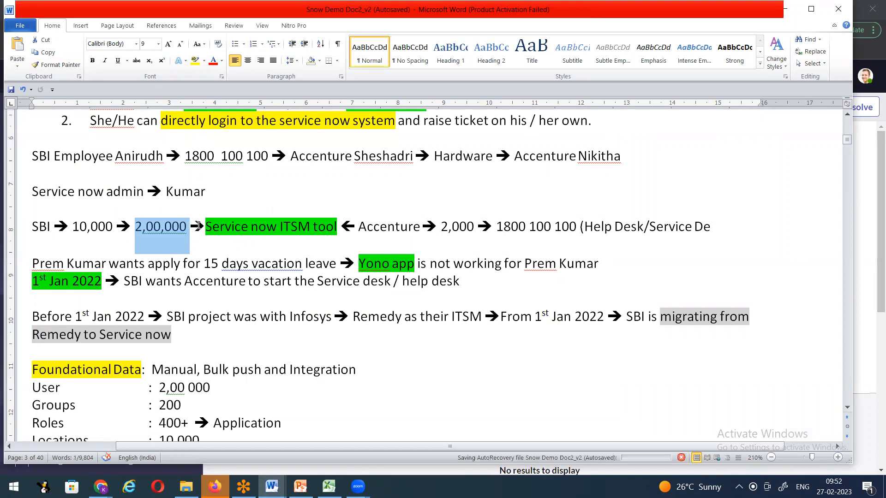
{"action": "scroll", "coordinate": [321, 285], "scroll_direction": "down", "scroll_amount": 20}
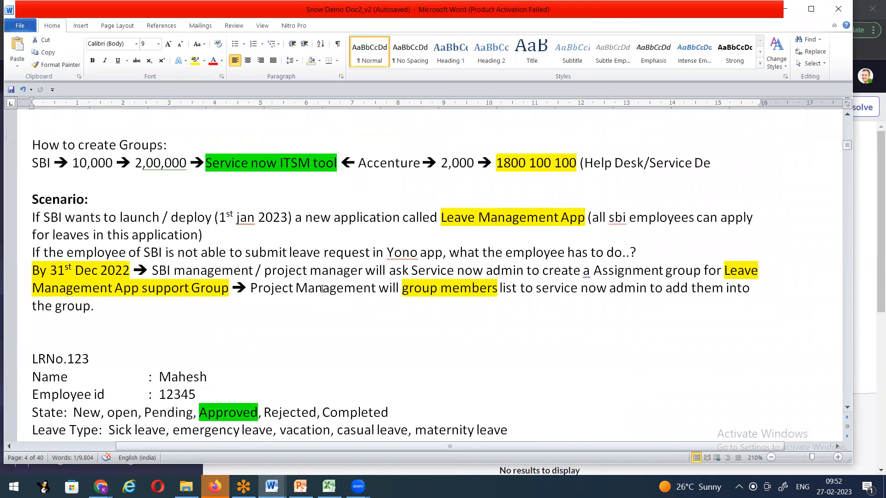
{"action": "scroll", "coordinate": [240, 304], "scroll_direction": "down", "scroll_amount": 1}
{"action": "scroll", "coordinate": [262, 303], "scroll_direction": "up", "scroll_amount": 2}
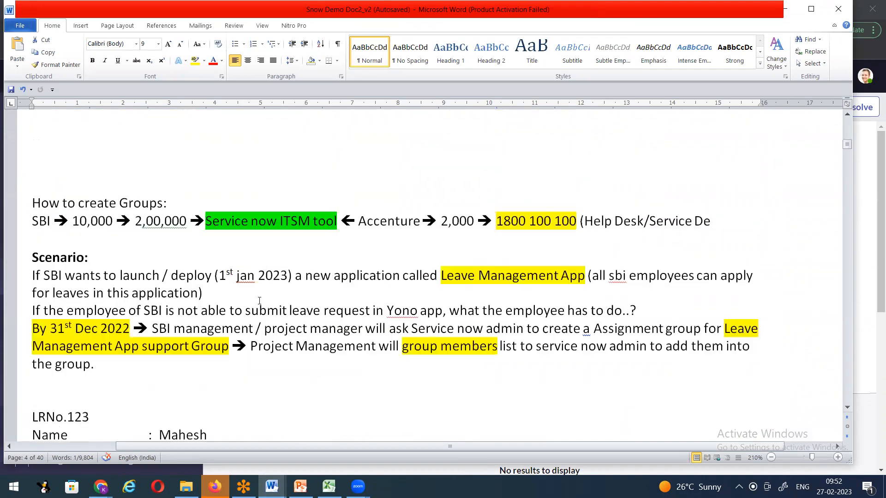
{"action": "left_click_drag", "start_coordinate": [137, 223], "coordinate": [179, 225]}
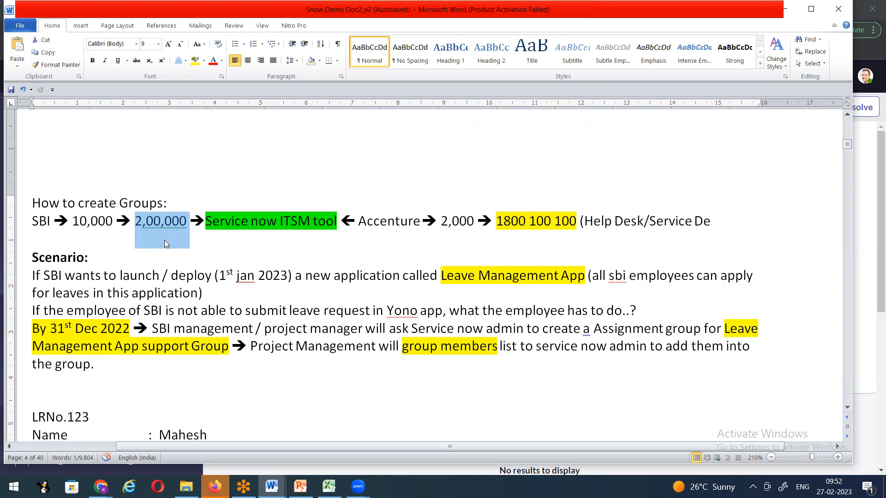
{"action": "left_click", "coordinate": [281, 173]}
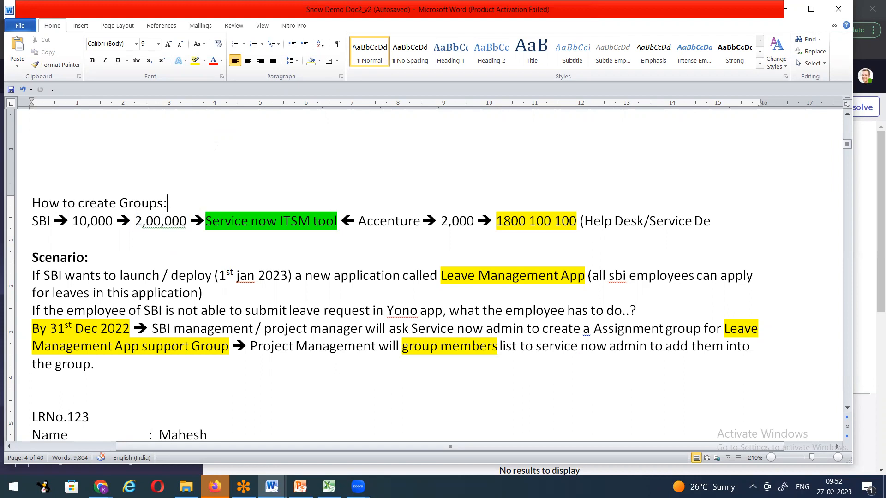
{"action": "left_click", "coordinate": [442, 275]}
{"action": "left_click_drag", "start_coordinate": [441, 275], "coordinate": [586, 276]}
{"action": "left_click", "coordinate": [369, 291]}
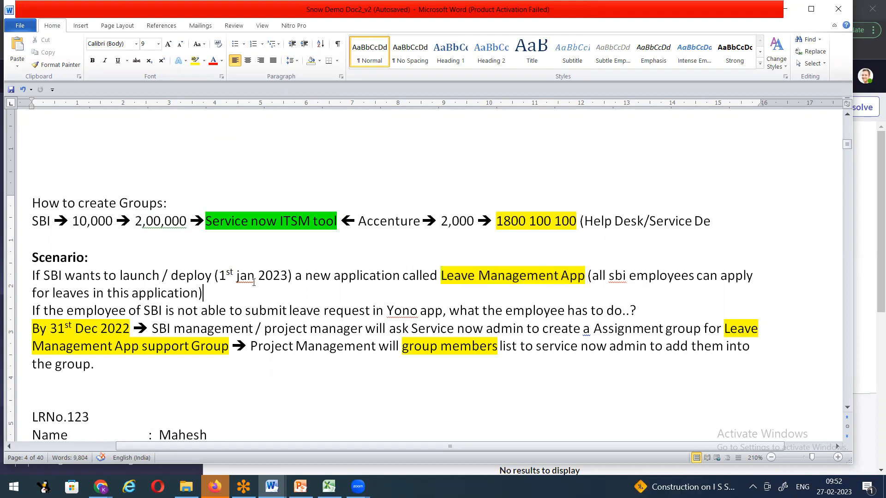
{"action": "left_click_drag", "start_coordinate": [219, 275], "coordinate": [287, 276]}
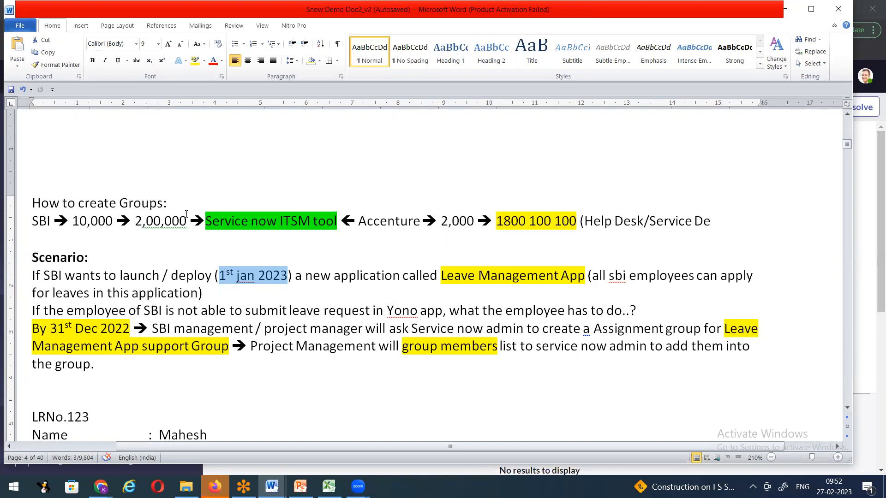
{"action": "double_click", "coordinate": [134, 222]}
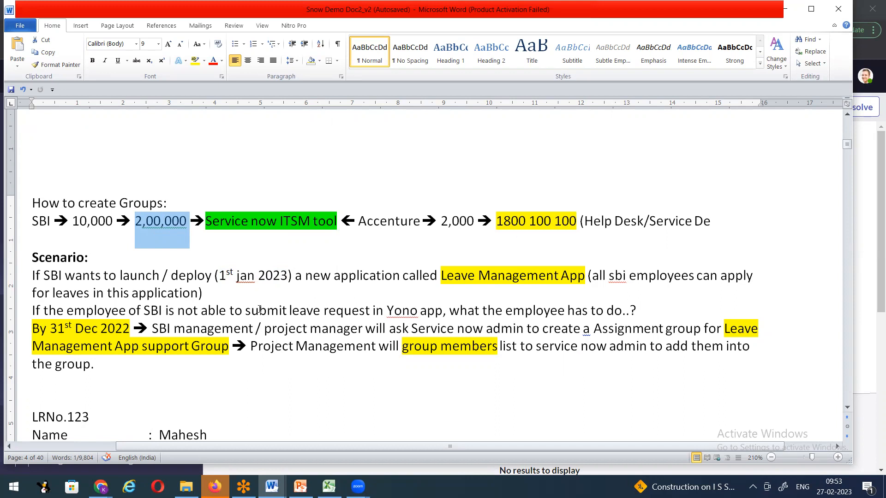
{"action": "scroll", "coordinate": [260, 310], "scroll_direction": "down", "scroll_amount": 3}
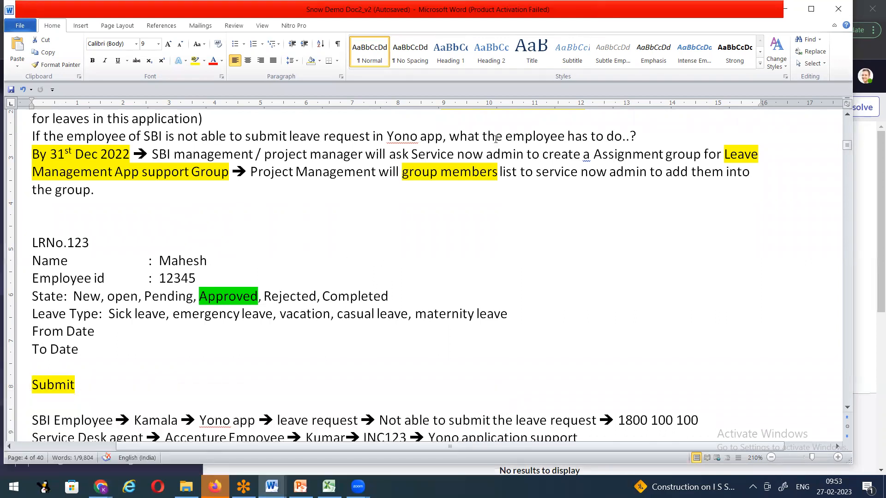
Step: Replace the sample employee name after 'Name :' in the LRNo.123 request with a new name
{"action": "left_click", "coordinate": [217, 264]}
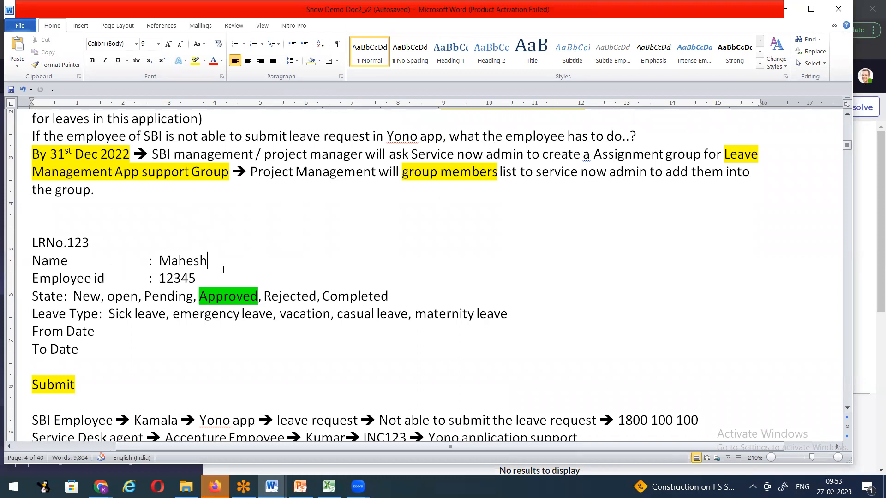
{"action": "left_click_drag", "start_coordinate": [159, 261], "coordinate": [230, 251]}
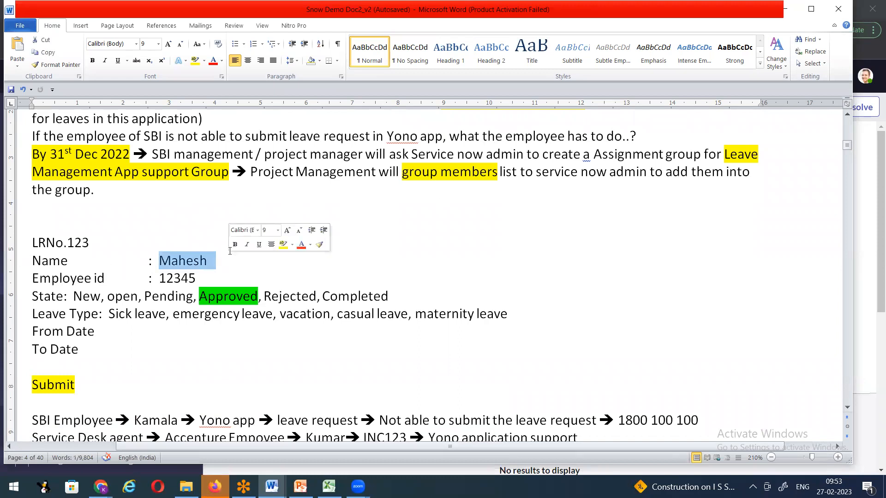
{"action": "type", "text": "MOna"}
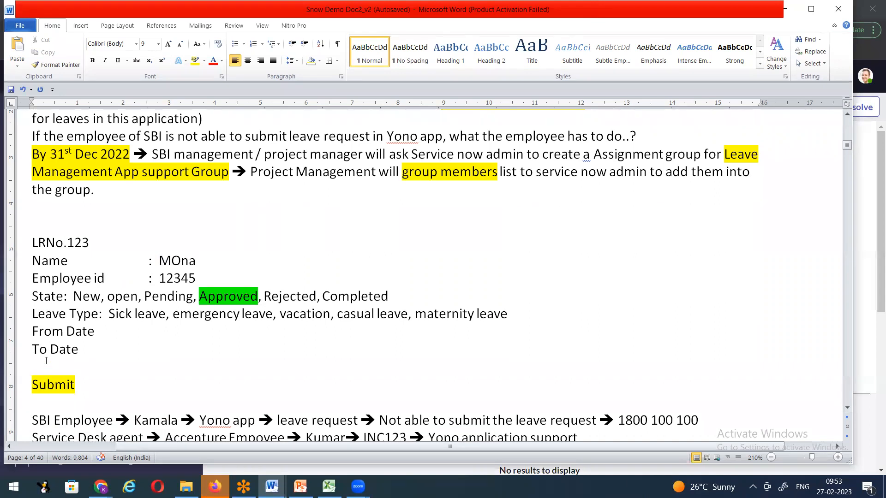
Step: Return to the ServiceNow new incident form and focus its Number field
{"action": "mouse_move", "coordinate": [101, 486]}
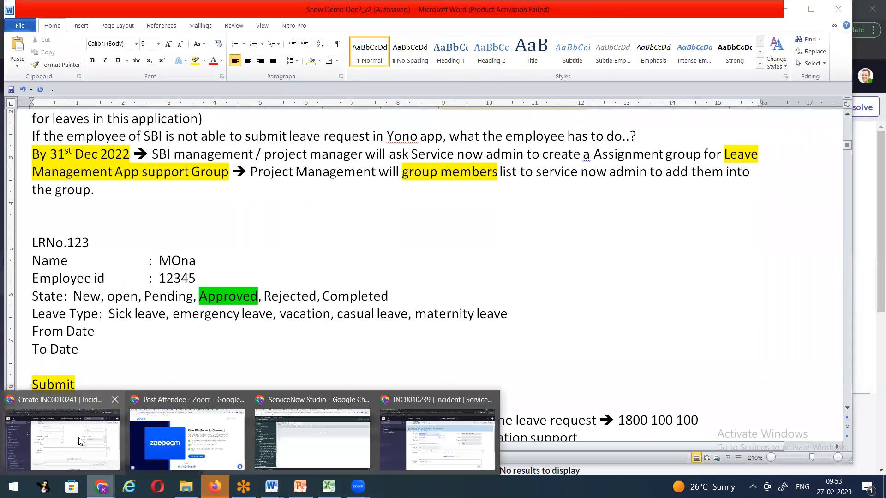
{"action": "left_click", "coordinate": [86, 437]}
{"action": "left_click", "coordinate": [364, 142]}
Step: Select incident number INC0010241, then mark the LRNo.123 line in the Word notes
{"action": "double_click", "coordinate": [365, 141]}
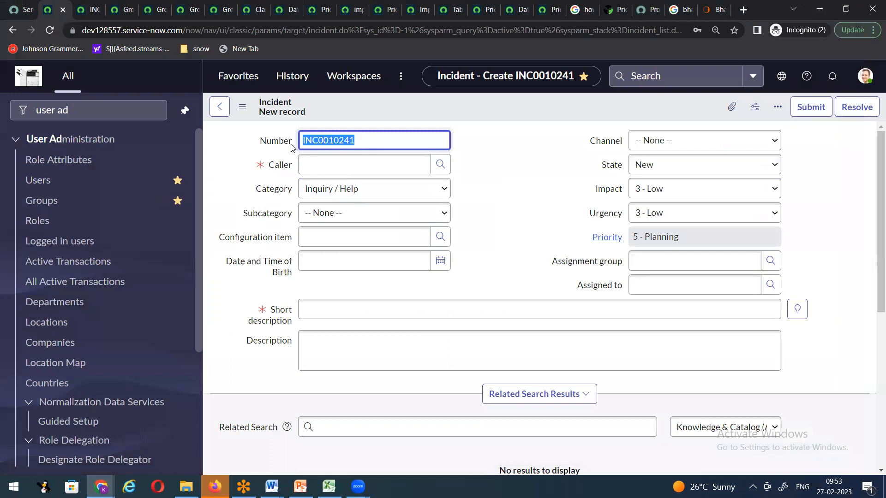
{"action": "mouse_move", "coordinate": [271, 487]}
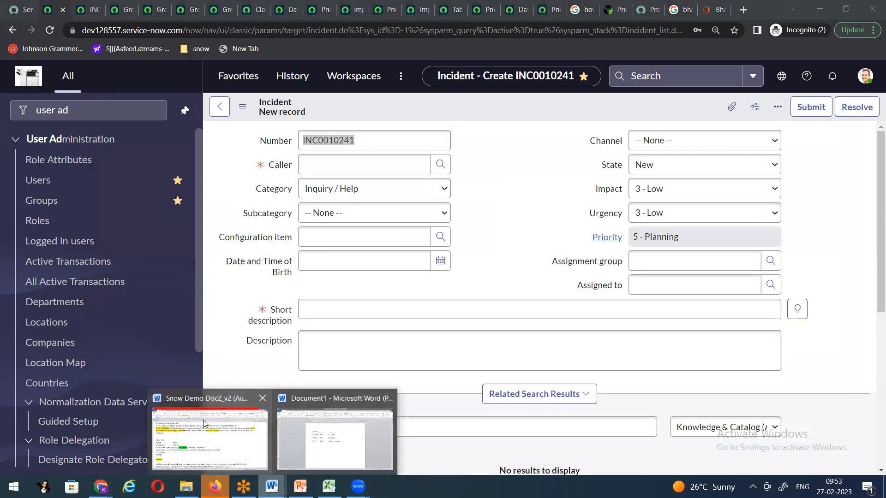
{"action": "left_click", "coordinate": [205, 425]}
{"action": "left_click_drag", "start_coordinate": [29, 240], "coordinate": [94, 243]}
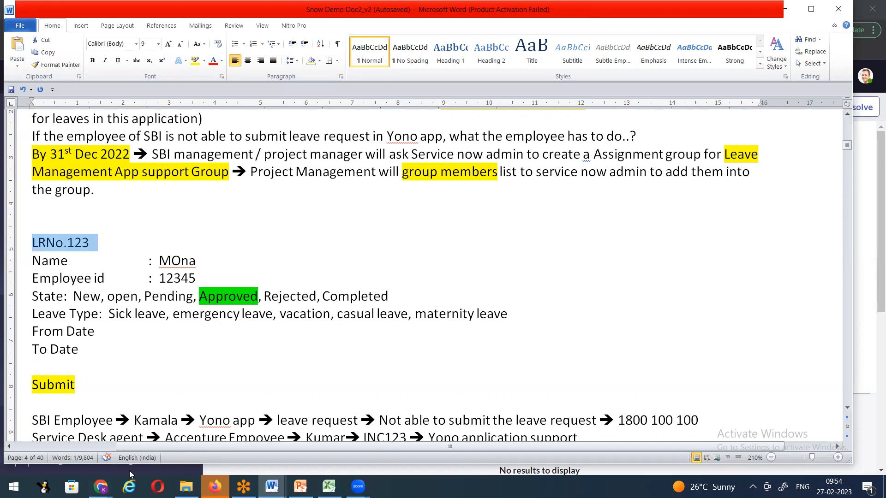
Step: Return to the incident form and reload it to get incident number INC0010242
{"action": "left_click", "coordinate": [100, 487]}
{"action": "left_click", "coordinate": [124, 427]}
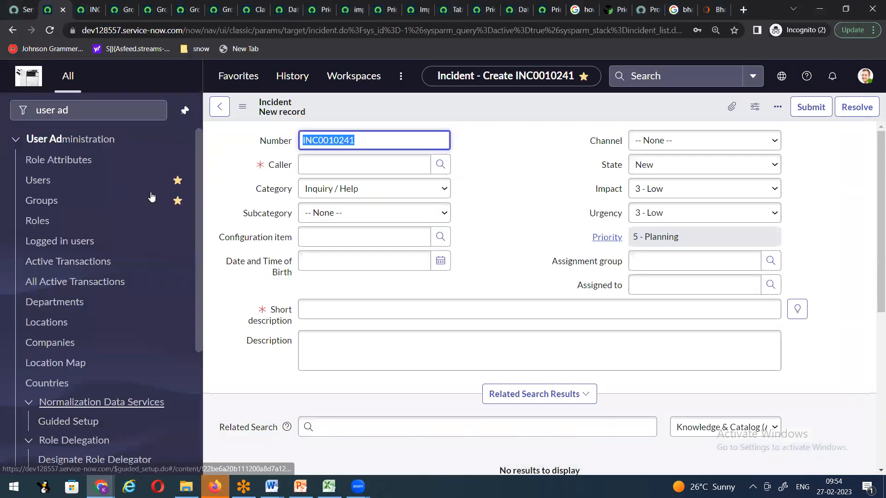
{"action": "right_click", "coordinate": [357, 116]}
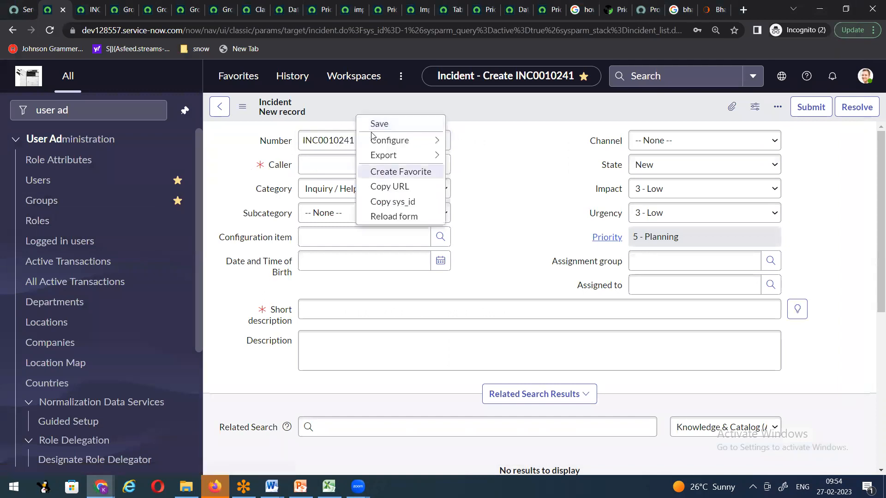
{"action": "left_click", "coordinate": [386, 216]}
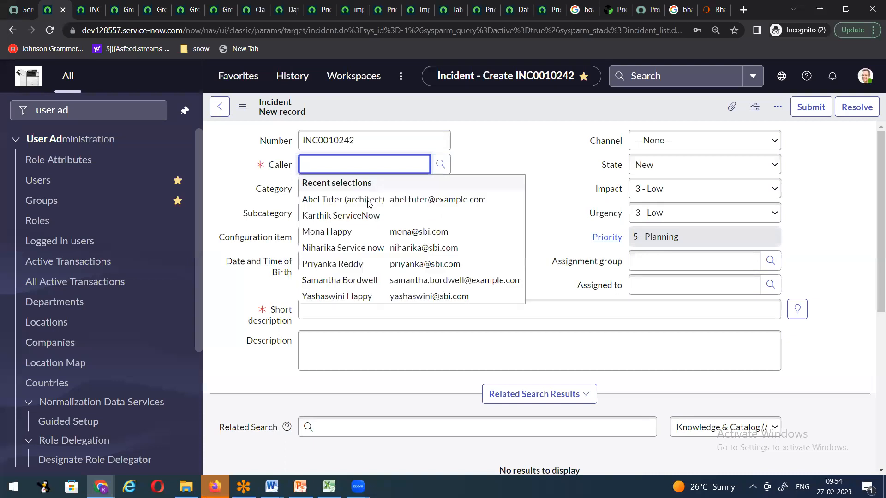
Step: Set the incident's caller by searching for the user and picking the matching suggestion
{"action": "type", "text": "Mona"}
{"action": "left_click", "coordinate": [338, 199]}
{"action": "left_click", "coordinate": [350, 309]}
Step: Enter the short description 'User is not able to submit the leave request on LMS application'
{"action": "left_click", "coordinate": [350, 308]}
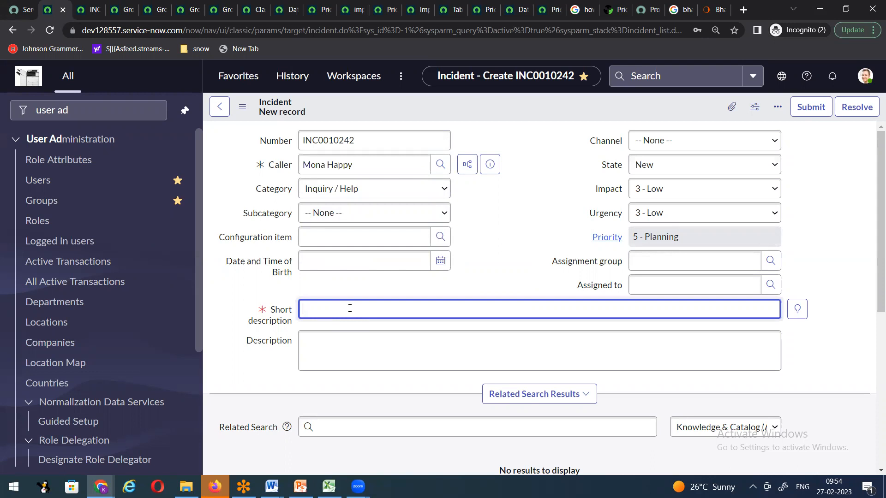
{"action": "type", "text": "User is not able to submi t"}
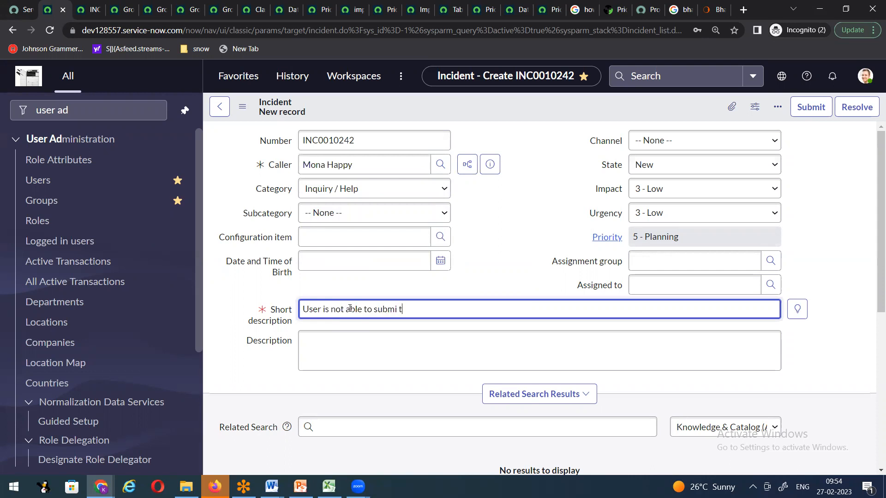
{"action": "type", "text": " the leq"}
{"action": "type", "text": "avve "}
{"action": "type", "text": " request on "}
{"action": "type", "text": "Le"}
{"action": "key", "text": "BackSpace"}
{"action": "type", "text": "MS application"}
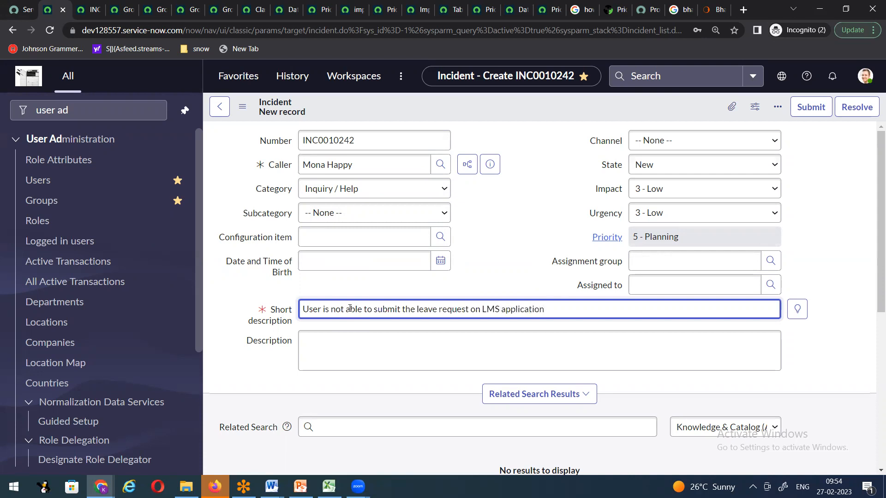
{"action": "left_click", "coordinate": [506, 289]}
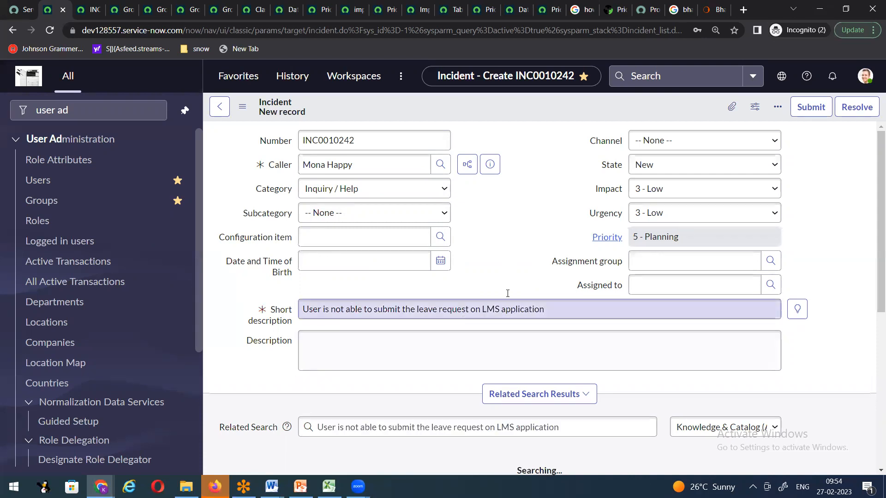
Step: Enter 'Leave Ma' as assignment group, get 'Invalid reference', then bring the Word notes forward
{"action": "left_click", "coordinate": [643, 262]}
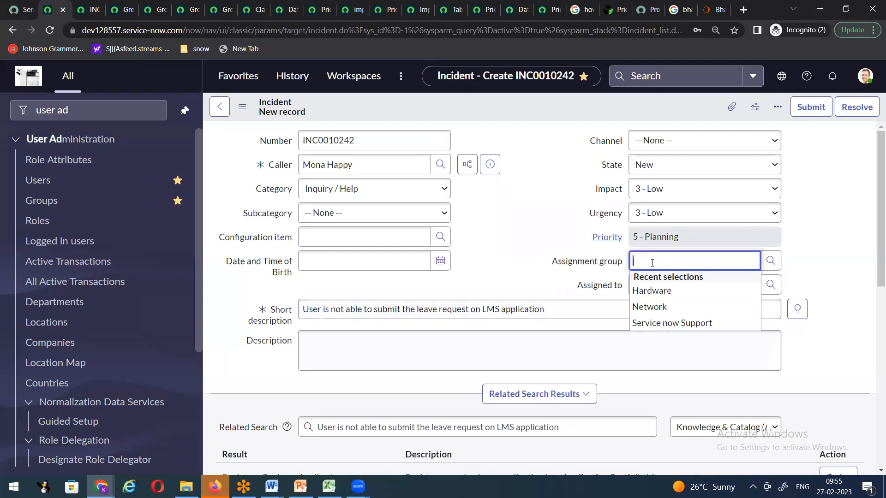
{"action": "type", "text": "Leave Ma"}
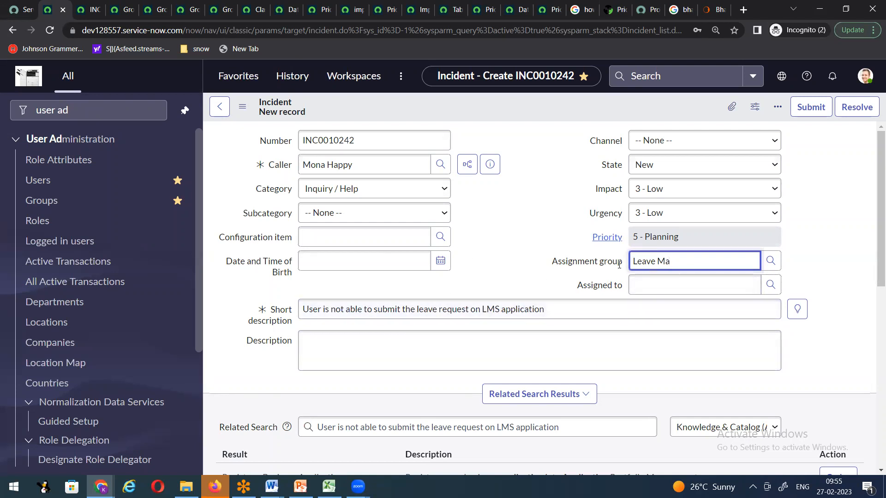
{"action": "left_click", "coordinate": [540, 261]}
{"action": "left_click", "coordinate": [271, 487]}
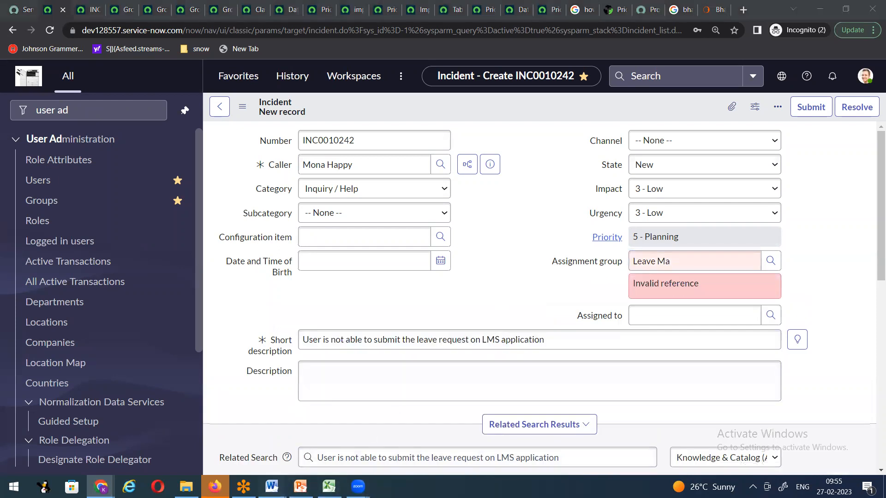
{"action": "left_click", "coordinate": [234, 426]}
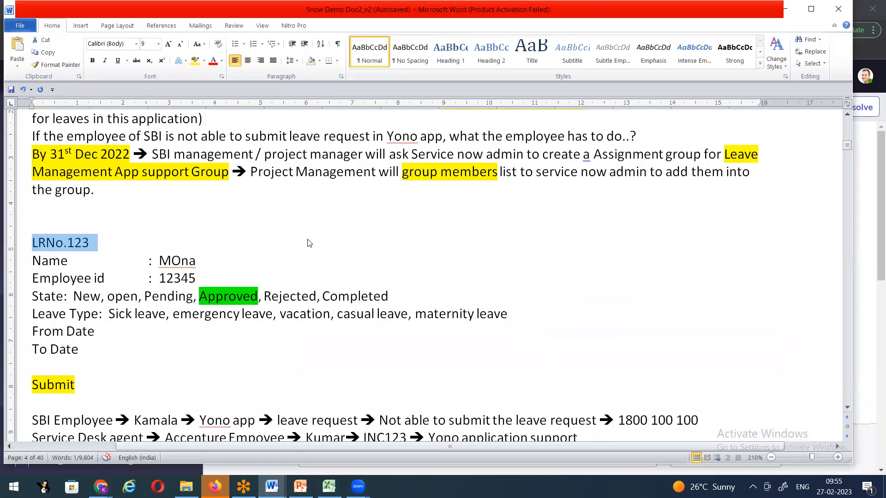
Step: Select the dates 1st jan 2023 and By 31st Dec 2022, then highlight 'Service now admin' yellow
{"action": "scroll", "coordinate": [287, 256], "scroll_direction": "up", "scroll_amount": 1}
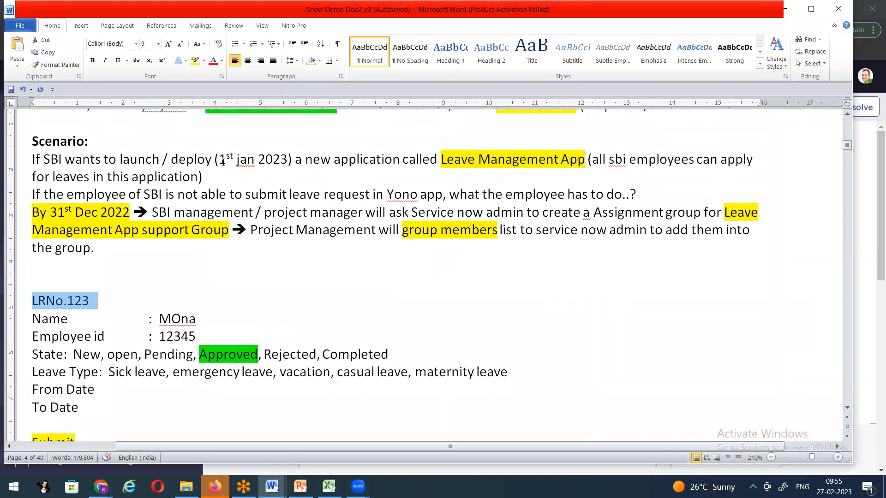
{"action": "left_click_drag", "start_coordinate": [220, 158], "coordinate": [276, 160]}
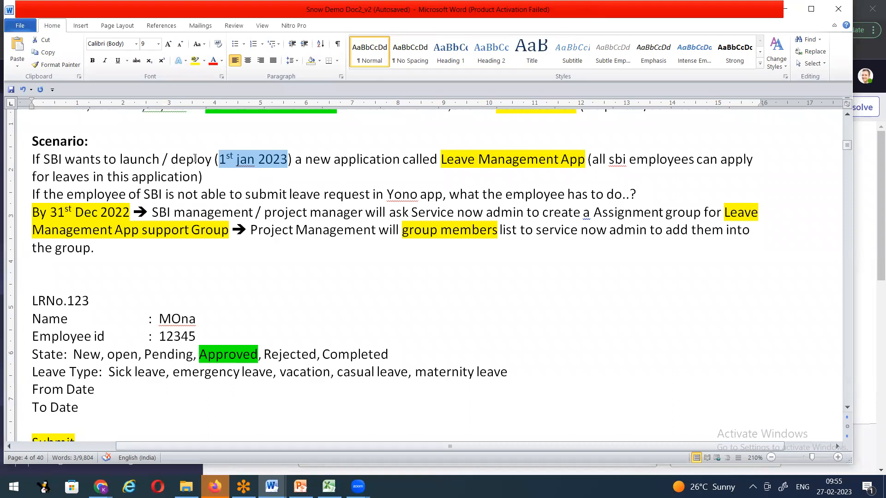
{"action": "left_click_drag", "start_coordinate": [45, 213], "coordinate": [124, 217]}
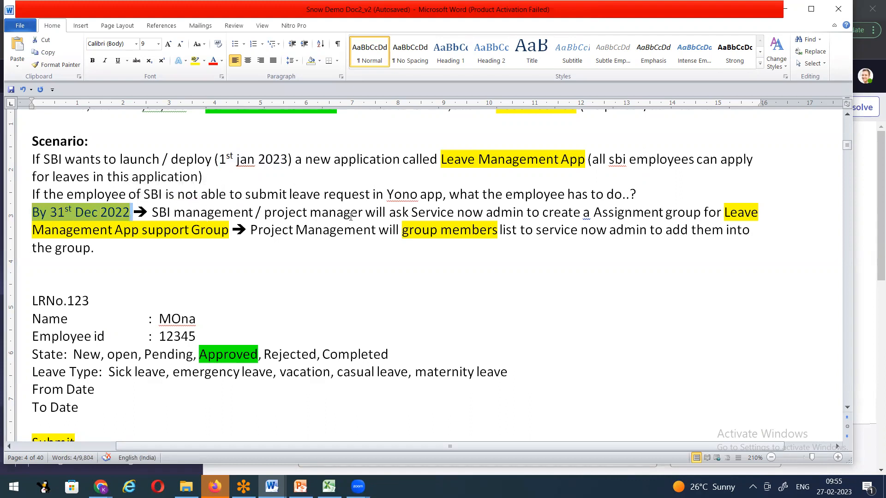
{"action": "left_click_drag", "start_coordinate": [418, 216], "coordinate": [526, 213]}
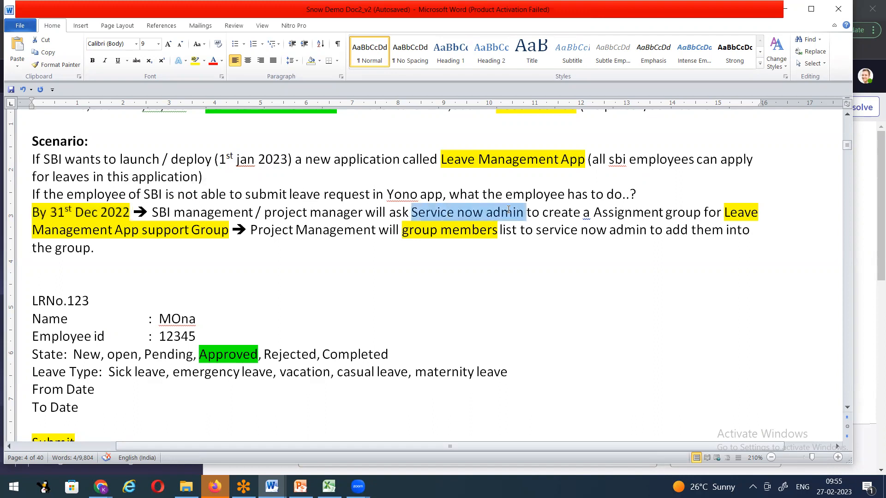
{"action": "left_click", "coordinate": [192, 61]}
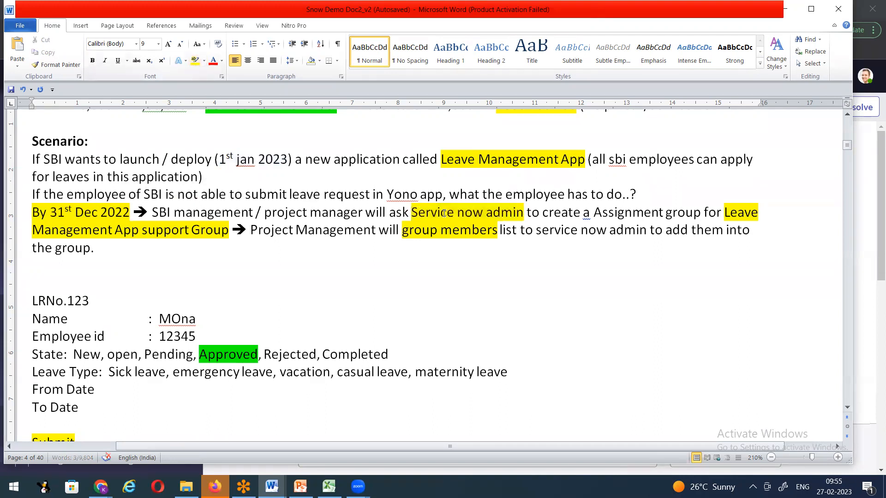
Step: Highlight 'Assignment group' in cyan and return to the ServiceNow incident form
{"action": "left_click_drag", "start_coordinate": [595, 212], "coordinate": [702, 212]}
{"action": "left_click", "coordinate": [204, 62]}
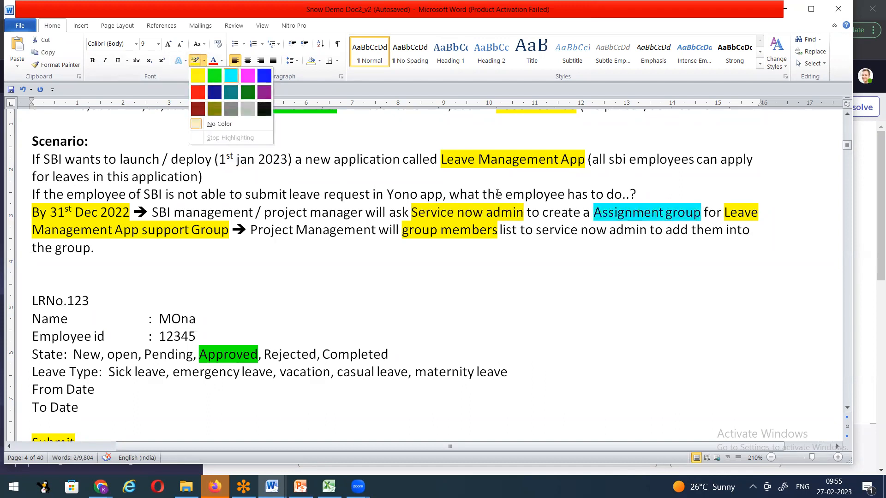
{"action": "left_click", "coordinate": [233, 80]}
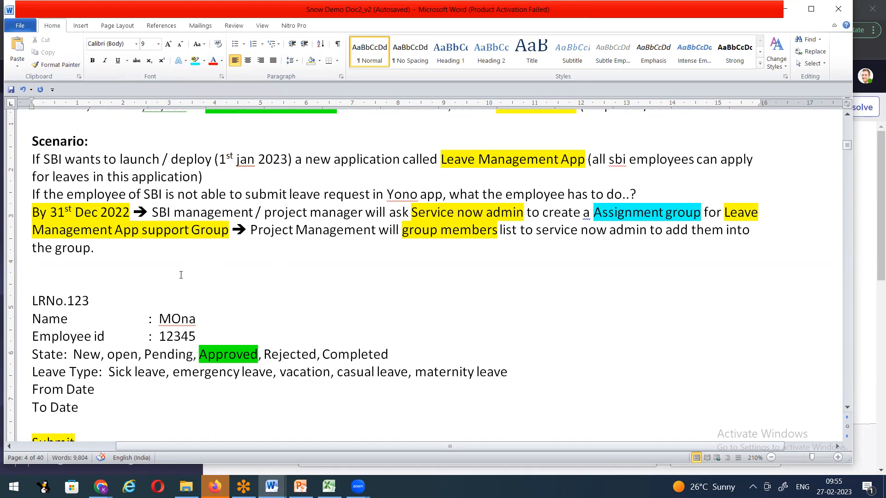
{"action": "mouse_move", "coordinate": [101, 487]}
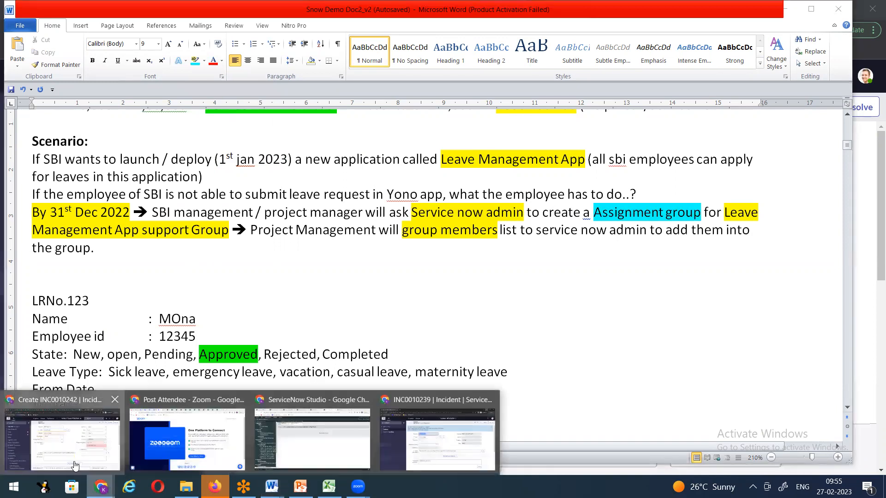
{"action": "left_click", "coordinate": [75, 460]}
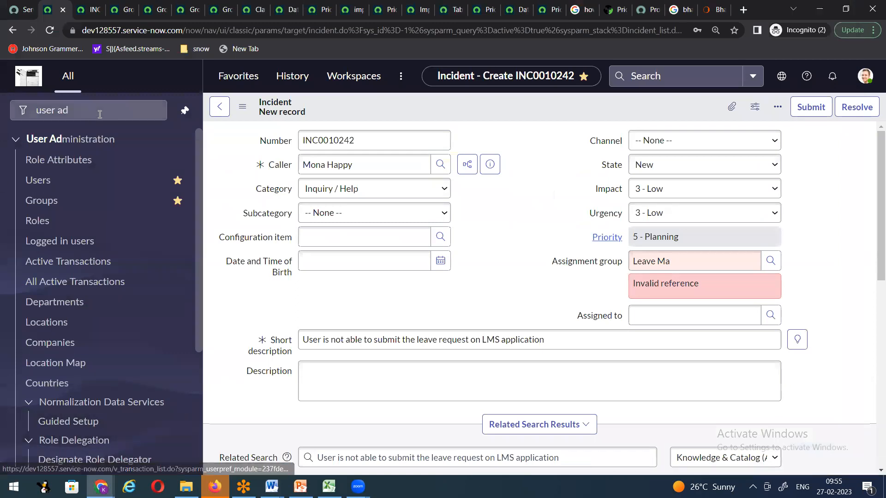
Step: Open User Administration's Groups list of 59 groups in its own new tab
{"action": "left_click_drag", "start_coordinate": [97, 112], "coordinate": [1, 114]}
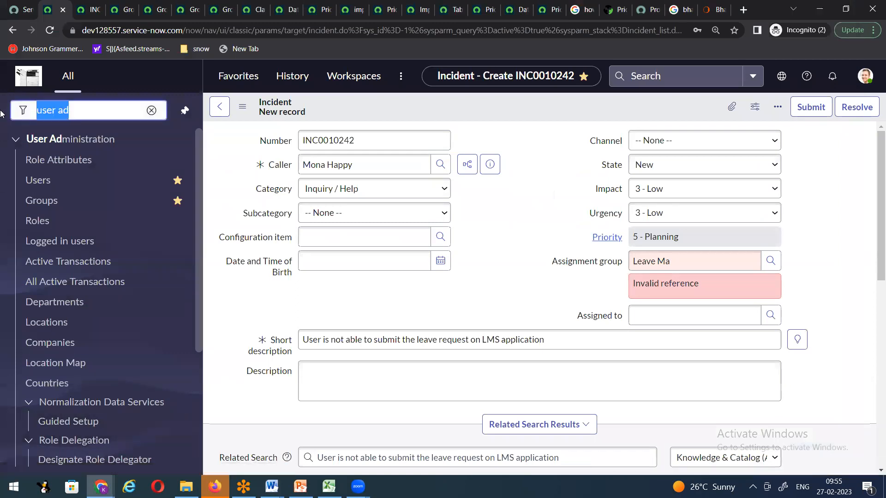
{"action": "left_click", "coordinate": [3, 250]}
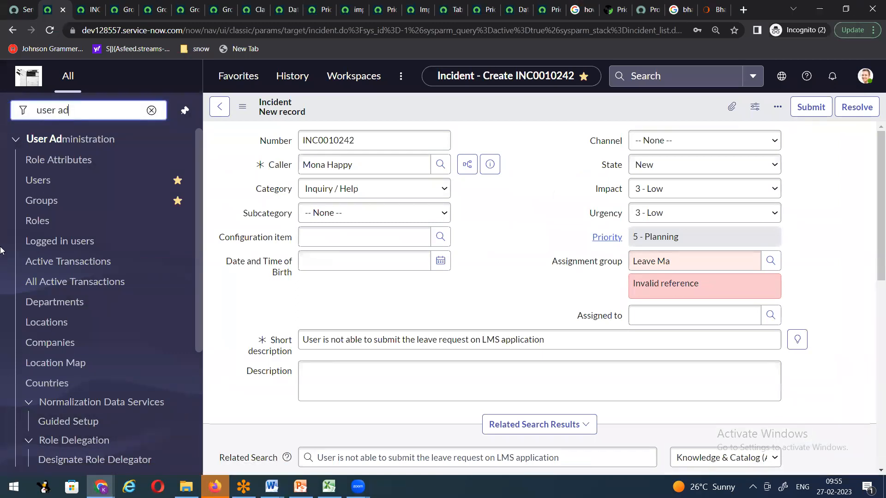
{"action": "right_click", "coordinate": [41, 203]}
{"action": "left_click", "coordinate": [58, 209]}
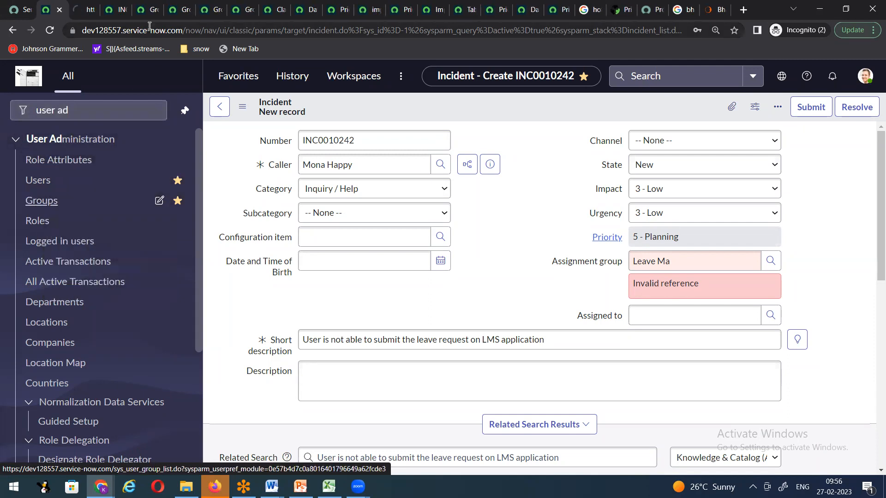
{"action": "left_click", "coordinate": [86, 13]}
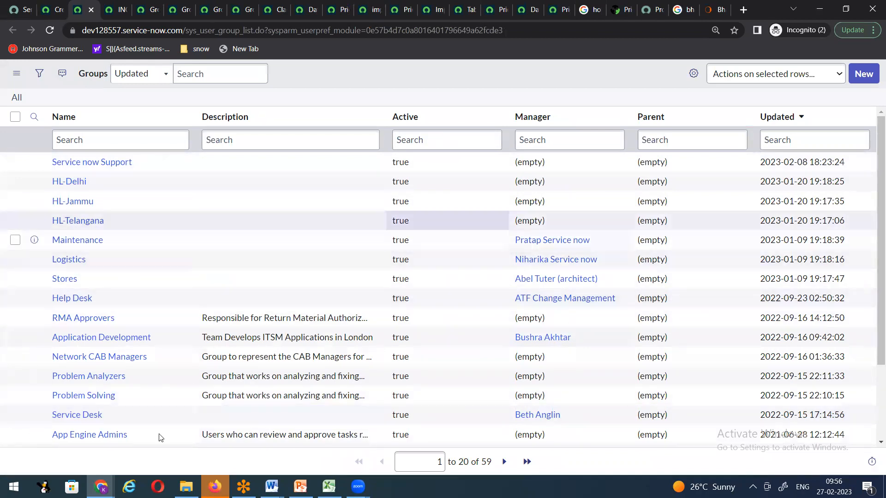
Step: Start a new group named 'Leave Management System' and pick its manager from the user list
{"action": "left_click", "coordinate": [863, 74]}
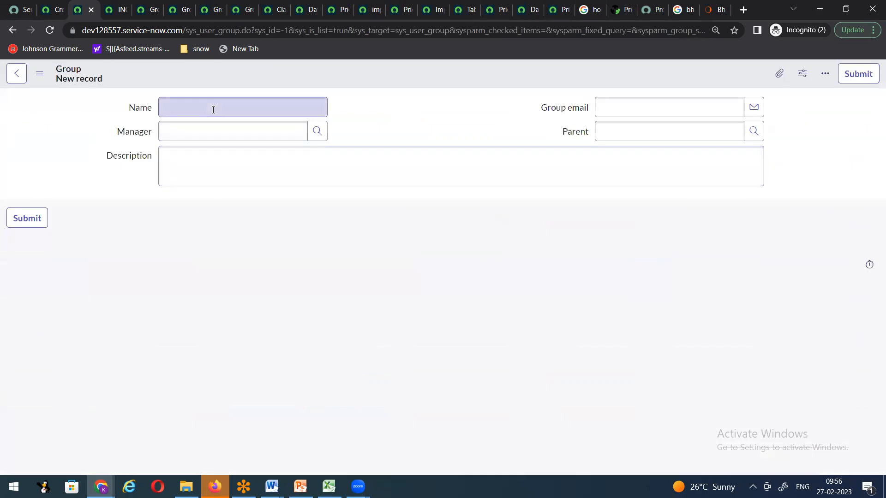
{"action": "left_click", "coordinate": [213, 109]}
{"action": "type", "text": "Leave mana"}
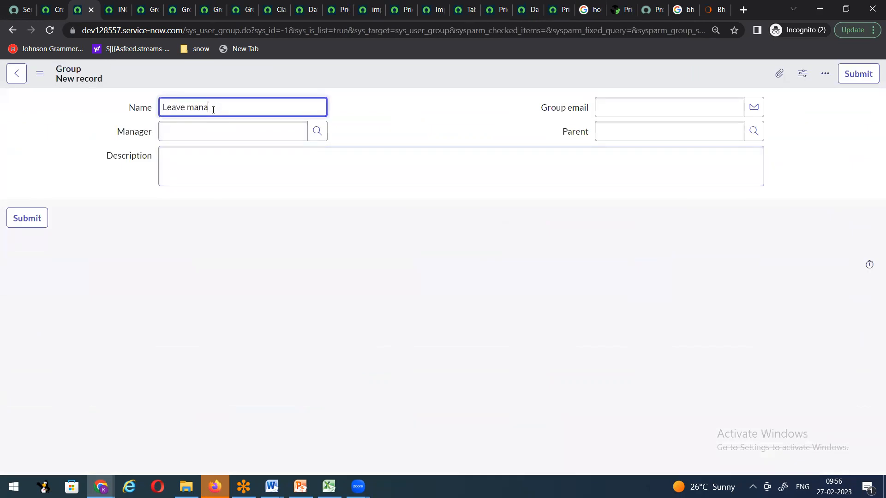
{"action": "type", "text": " Management System"}
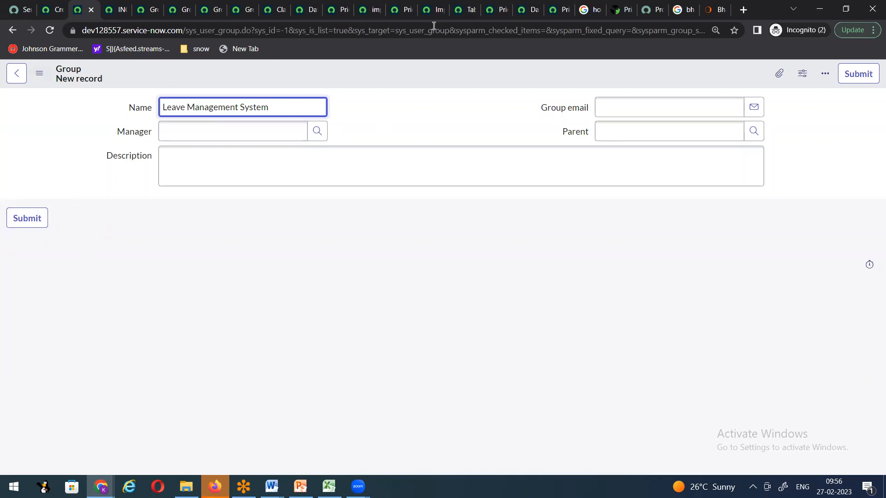
{"action": "left_click", "coordinate": [318, 132]}
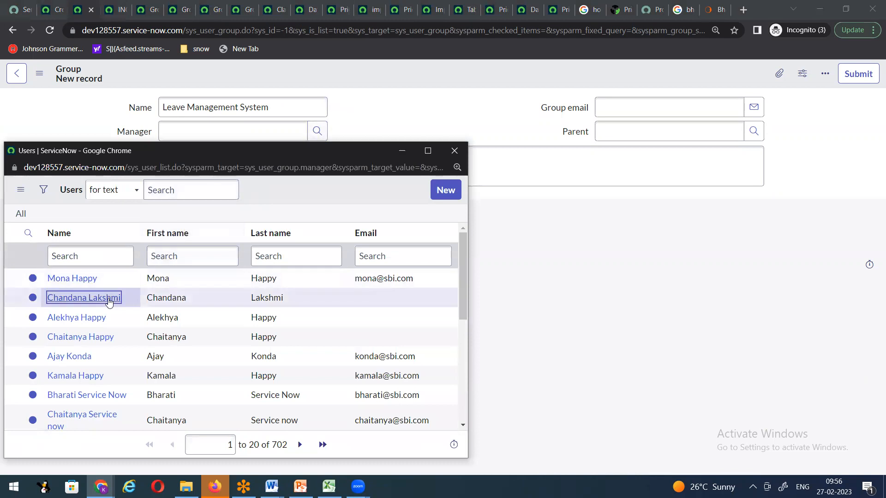
{"action": "left_click", "coordinate": [110, 300]}
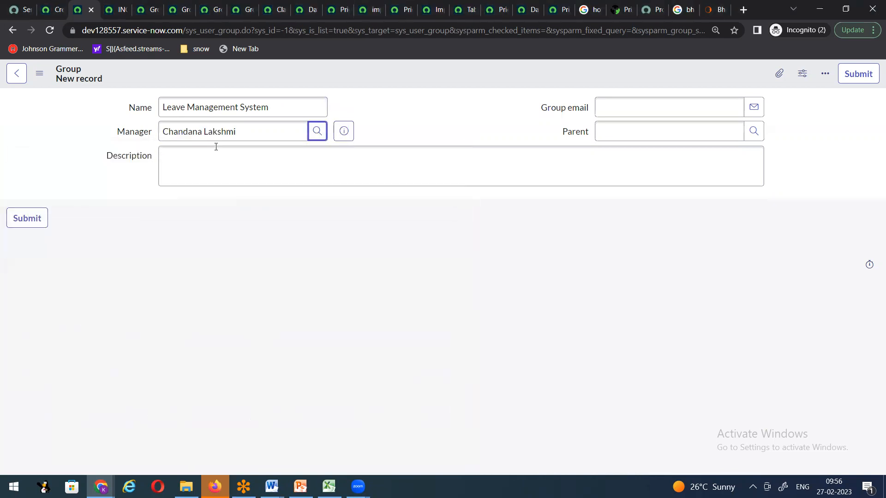
Step: Complete the name as 'Leave Management System L1 support' and save the group
{"action": "right_click", "coordinate": [374, 79]}
{"action": "left_click", "coordinate": [292, 107]}
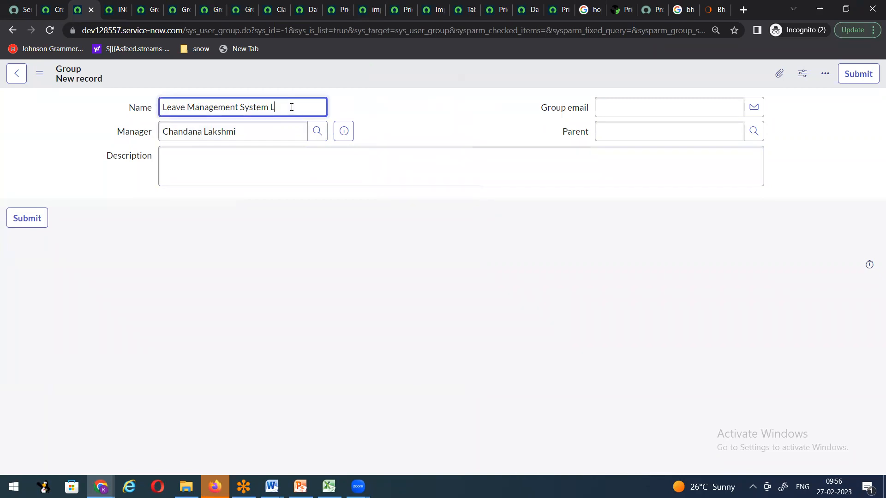
{"action": "type", "text": "support"}
{"action": "right_click", "coordinate": [393, 68]}
{"action": "left_click", "coordinate": [404, 77]}
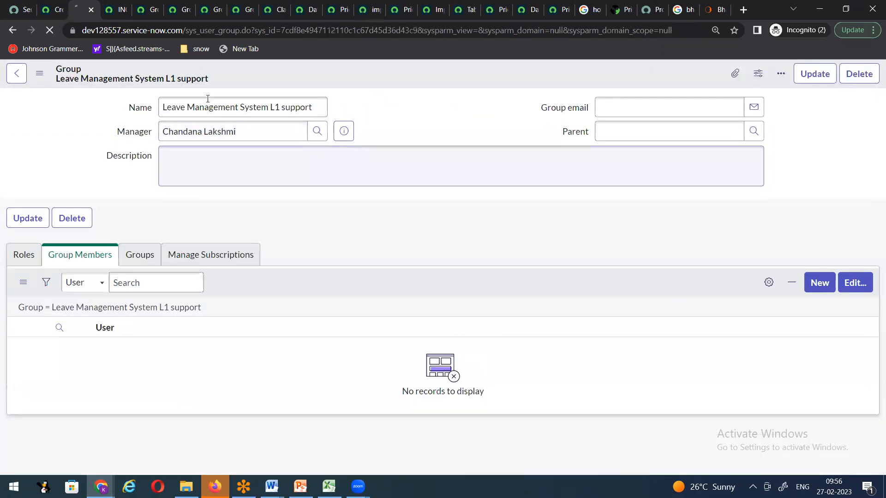
Step: Open the Groups list in a new browser tab next to the incident form
{"action": "left_click", "coordinate": [53, 14]}
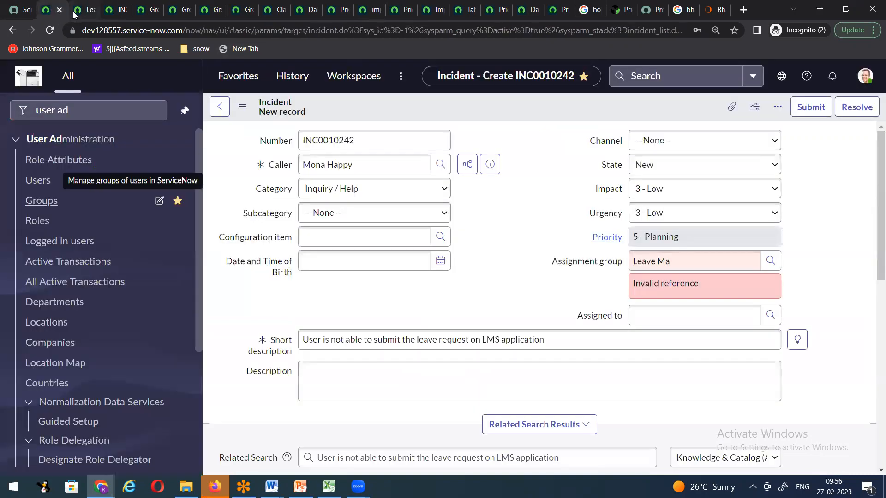
{"action": "key", "text": "ctrl+Tab"}
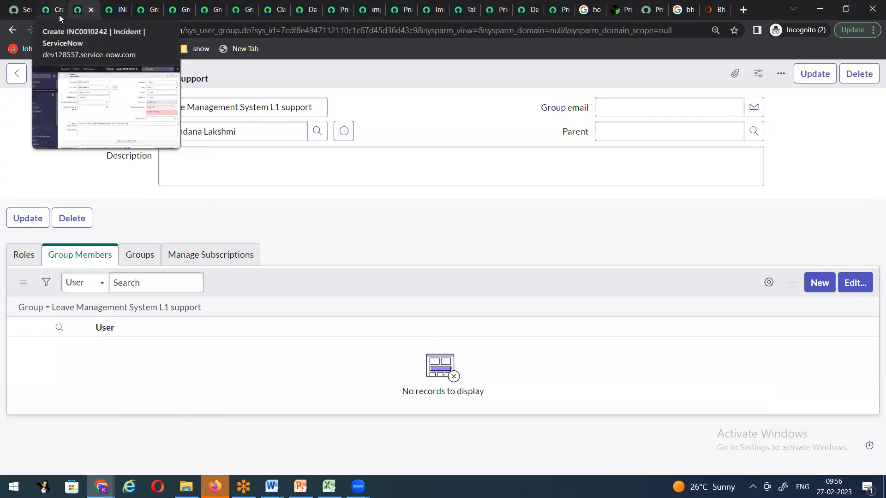
{"action": "left_click", "coordinate": [59, 14]}
{"action": "right_click", "coordinate": [68, 206]}
{"action": "left_click", "coordinate": [97, 209]}
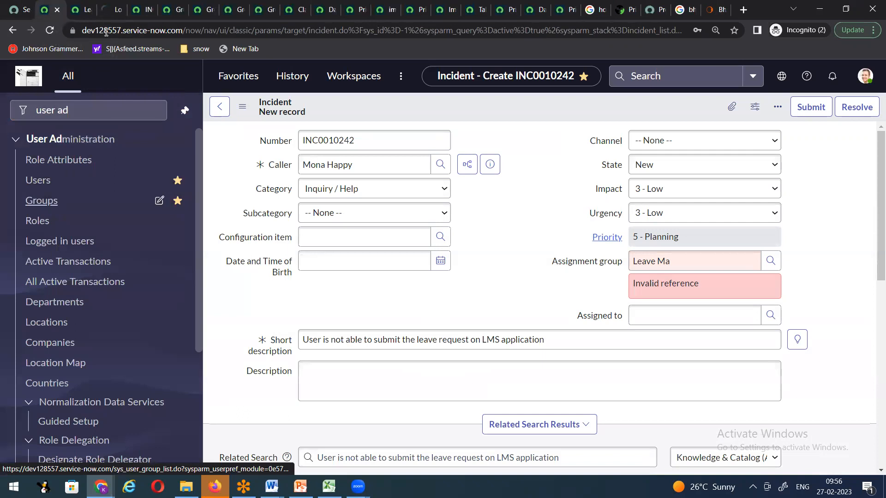
{"action": "left_click", "coordinate": [107, 10]}
{"action": "left_click_drag", "start_coordinate": [108, 12], "coordinate": [78, 16]}
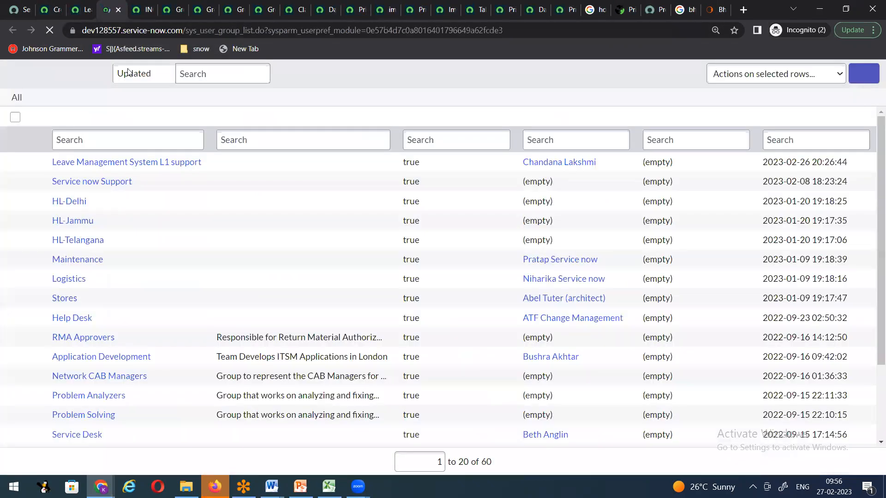
Step: Search group names for 'hardware' and open the Hardware group record in a new tab
{"action": "left_click", "coordinate": [114, 145]}
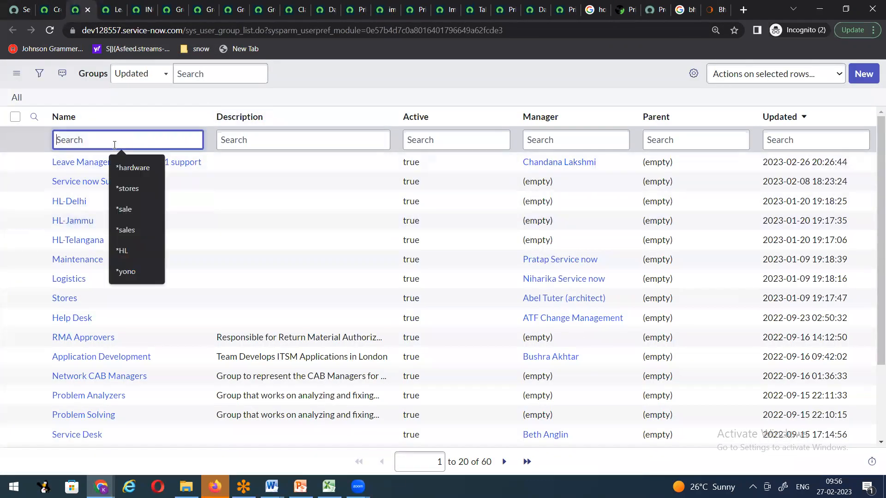
{"action": "type", "text": "8"}
{"action": "key", "text": "BackSpace"}
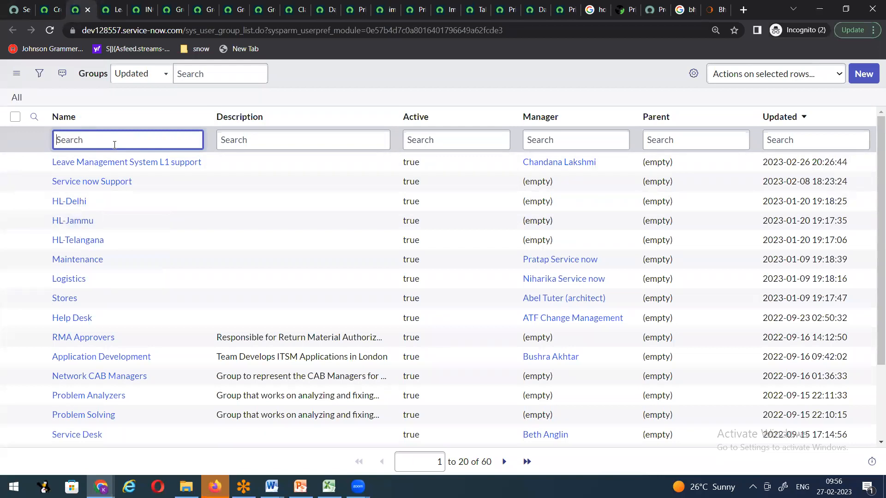
{"action": "type", "text": "hardware"}
{"action": "key", "text": "Return"}
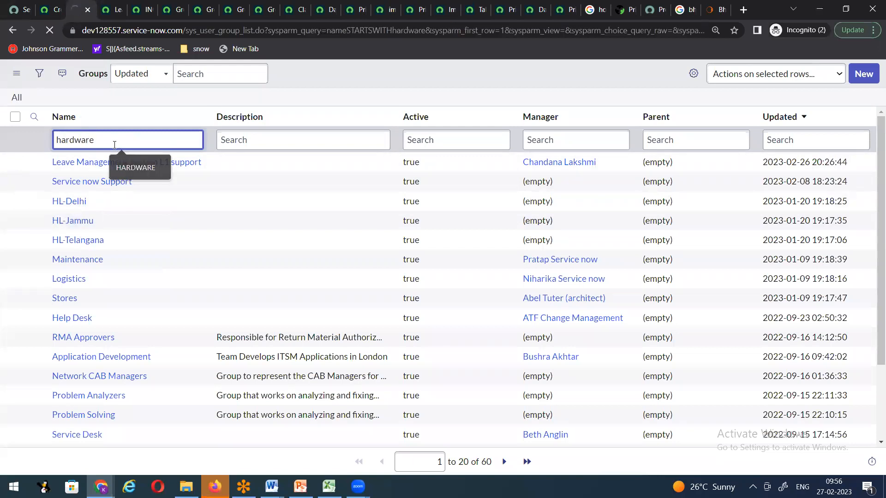
{"action": "right_click", "coordinate": [62, 166]}
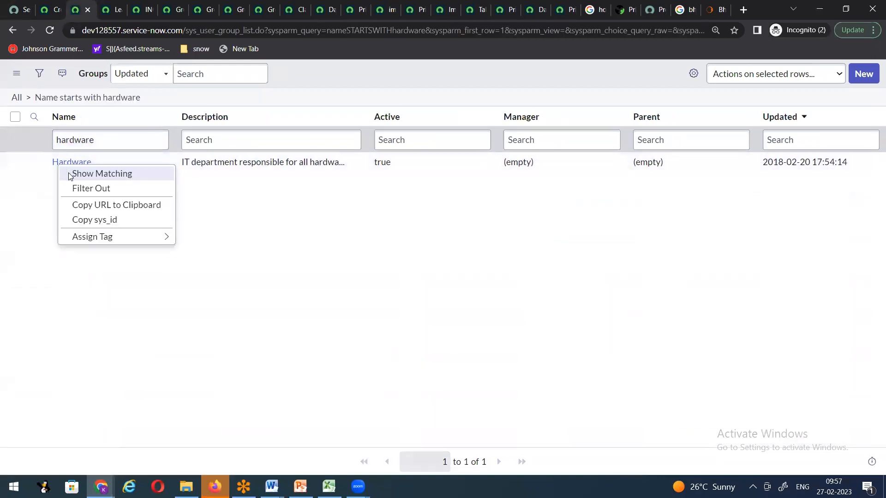
{"action": "key", "text": "Escape"}
{"action": "right_click", "coordinate": [34, 162]}
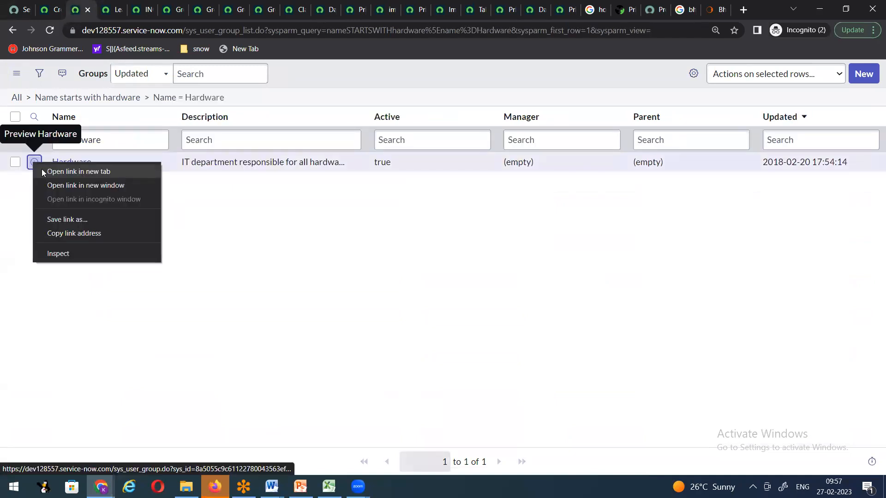
{"action": "left_click", "coordinate": [45, 171]}
Step: Search group names for 'Network', then clear all filters to list every group
{"action": "left_click", "coordinate": [57, 139]}
{"action": "key", "text": "ctrl+a"}
{"action": "type", "text": "Network"}
{"action": "key", "text": "Return"}
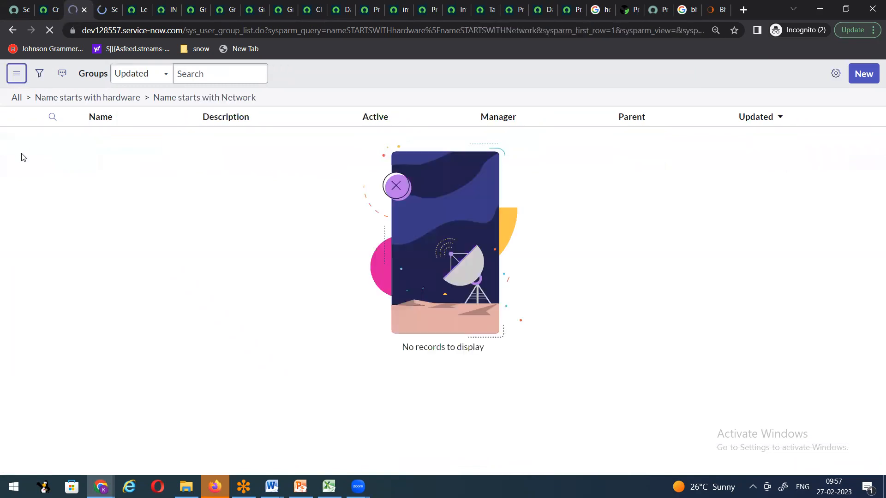
{"action": "left_click", "coordinate": [139, 137]}
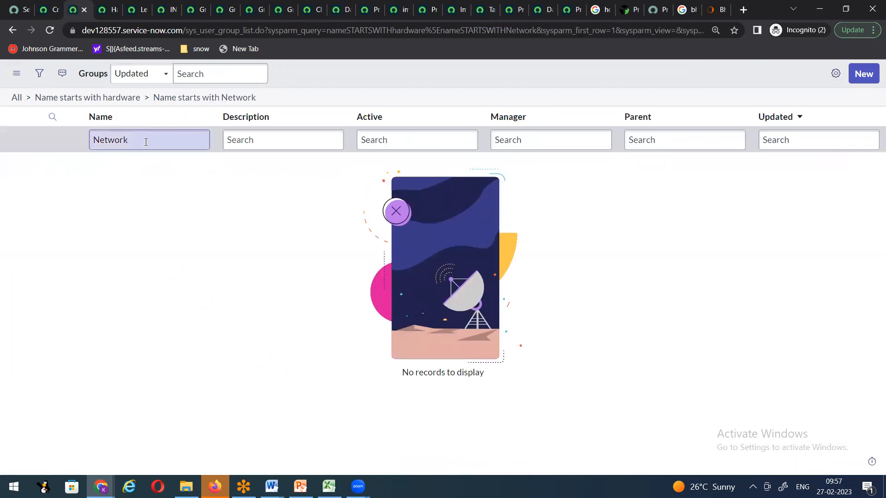
{"action": "left_click", "coordinate": [146, 142]}
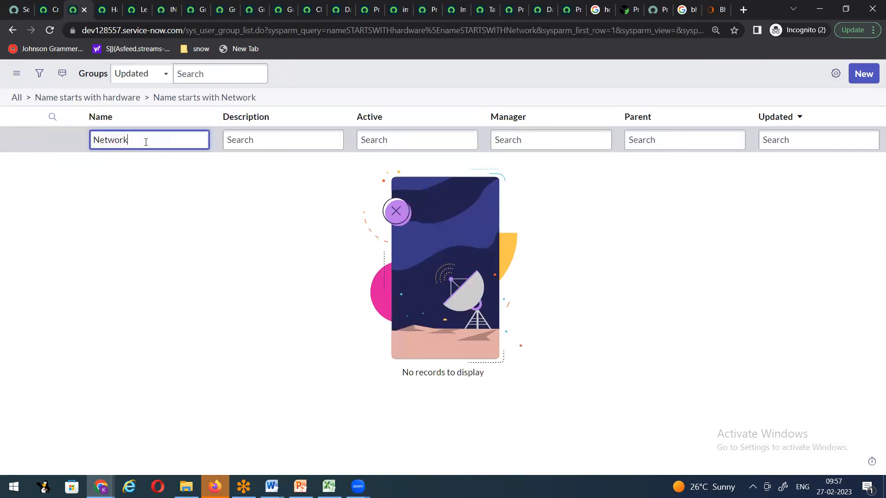
{"action": "left_click", "coordinate": [119, 13]}
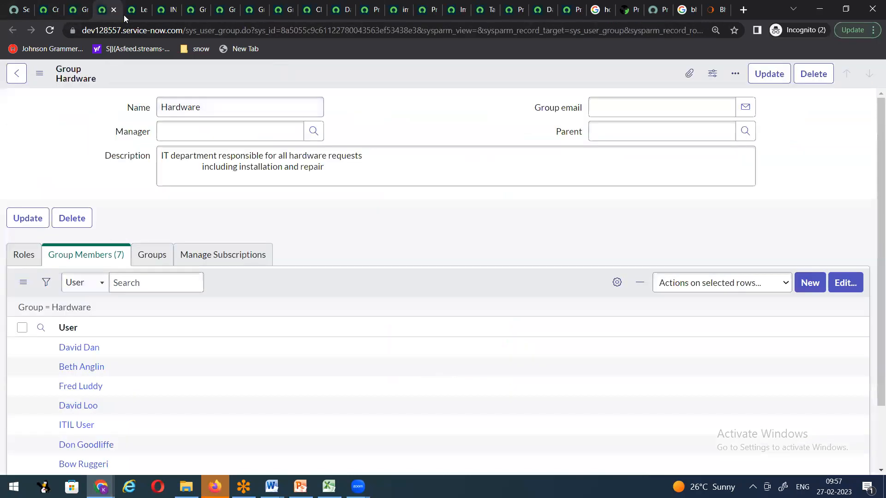
{"action": "left_click", "coordinate": [88, 16]}
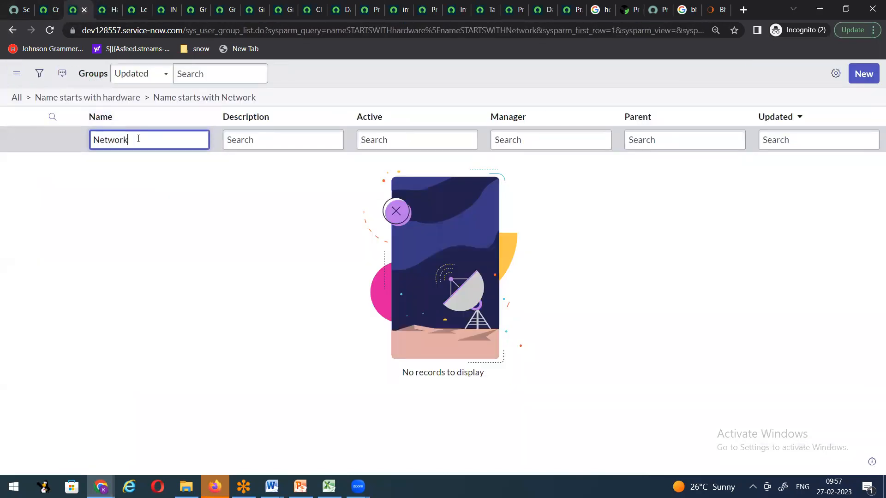
{"action": "left_click", "coordinate": [17, 98]}
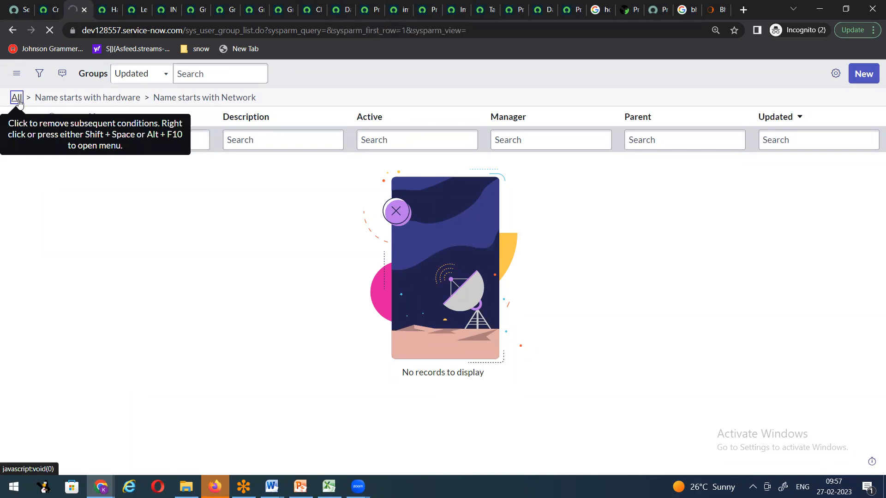
Step: Filter groups by 'Networ' and open the Network group to view its 10 members
{"action": "type", "text": "Networ"}
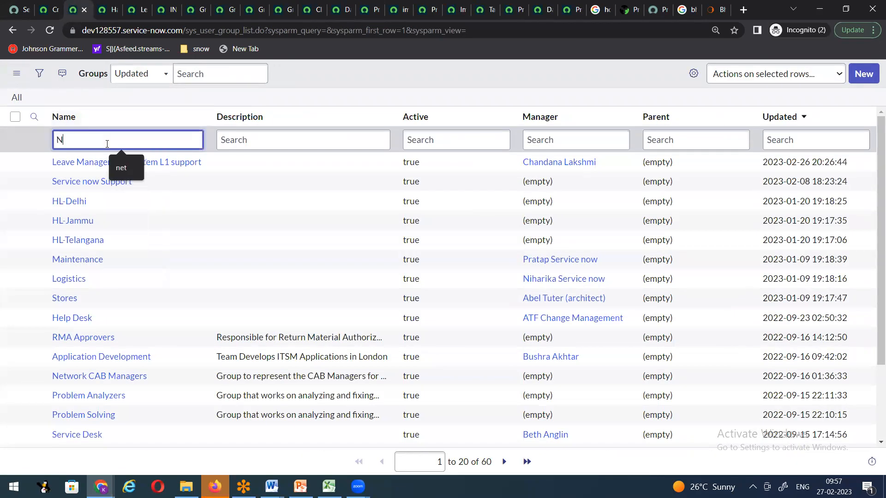
{"action": "key", "text": "Return"}
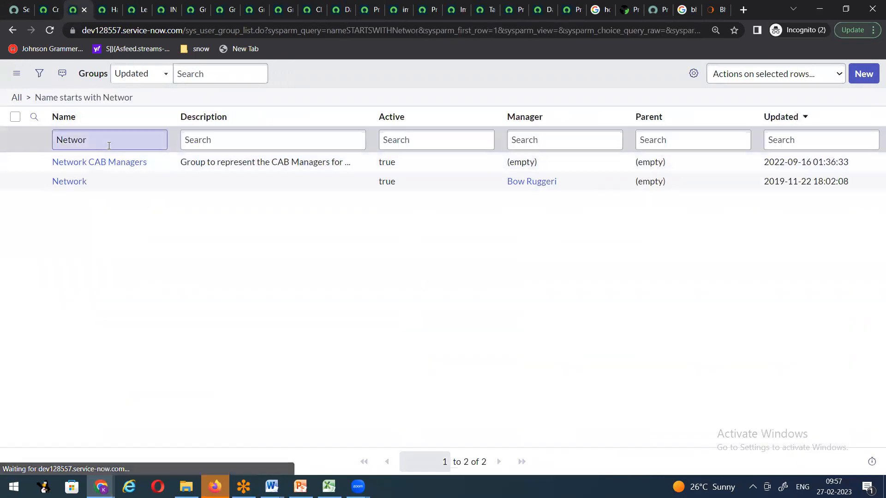
{"action": "left_click", "coordinate": [57, 187]}
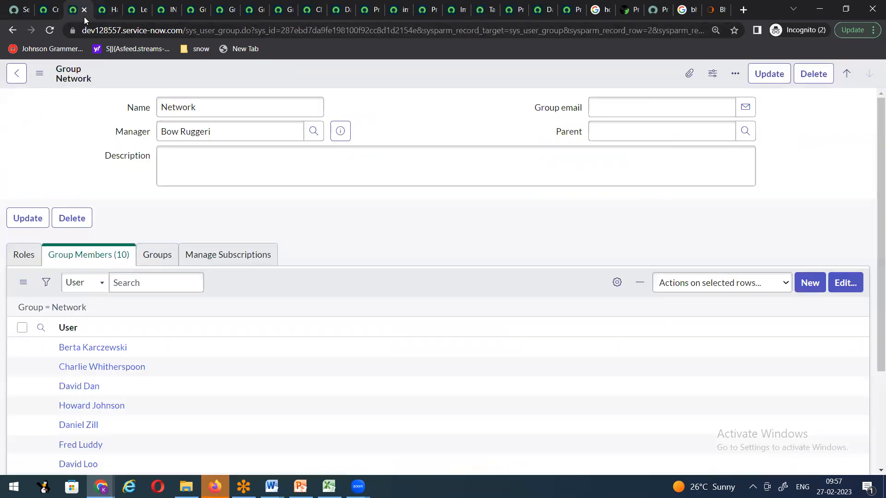
{"action": "scroll", "coordinate": [333, 358], "scroll_direction": "down", "scroll_amount": 3}
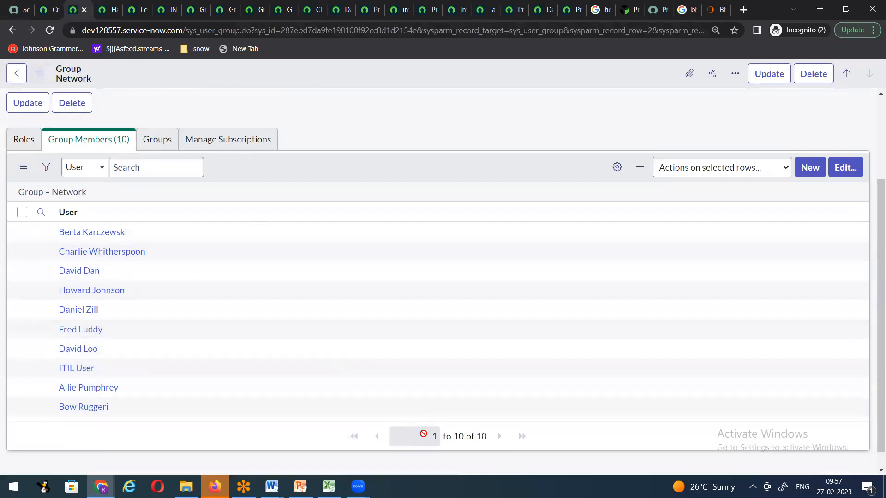
Step: Review the Hardware group's 7 members, then return to the draft incident
{"action": "left_click", "coordinate": [110, 15]}
{"action": "scroll", "coordinate": [417, 396], "scroll_direction": "down", "scroll_amount": 2}
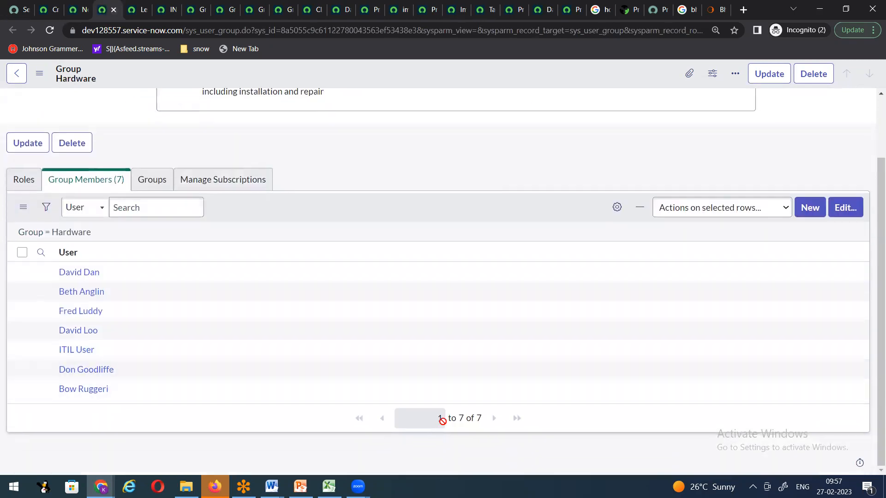
{"action": "left_click", "coordinate": [51, 14]}
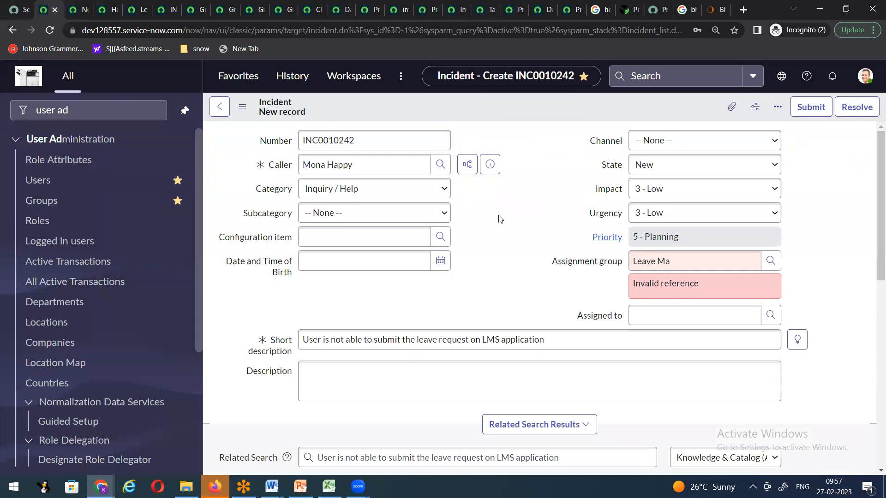
Step: Start blank incident INC0010243 with assignment group Hardware, then view the Leave Management System L1 support group
{"action": "left_click", "coordinate": [543, 319]}
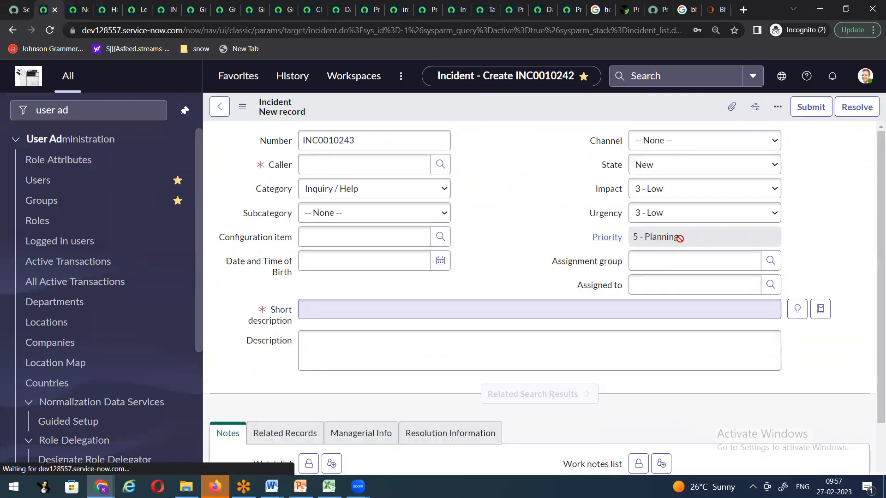
{"action": "left_click", "coordinate": [668, 263]}
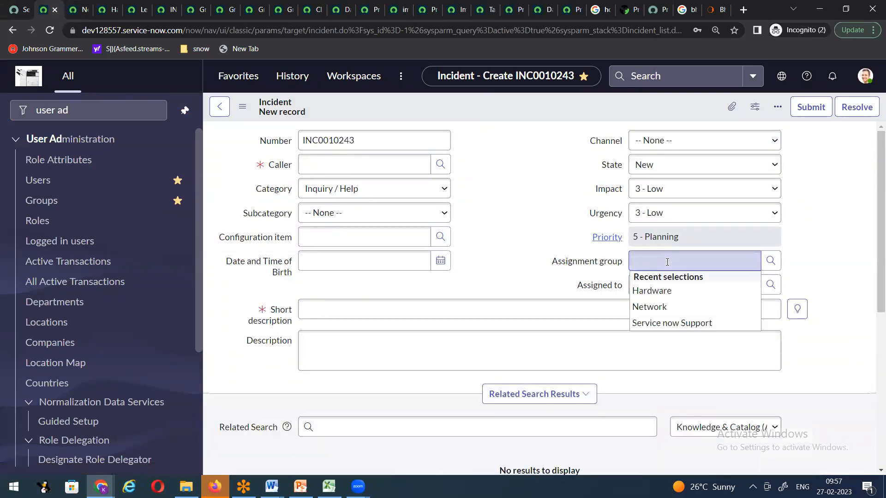
{"action": "left_click", "coordinate": [656, 292]}
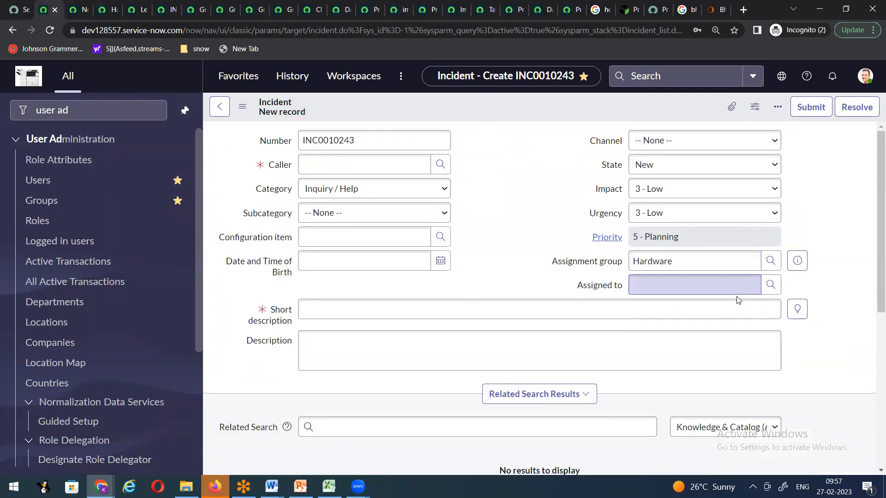
{"action": "left_click", "coordinate": [770, 286]}
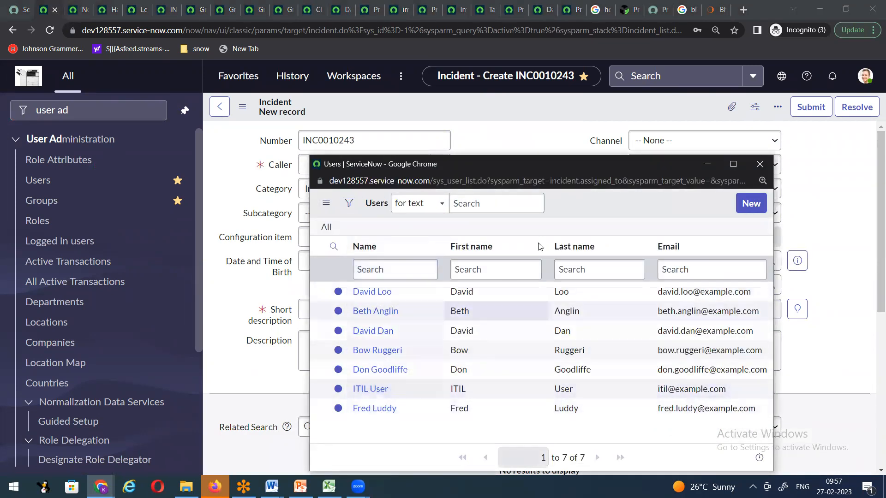
{"action": "left_click", "coordinate": [799, 201]}
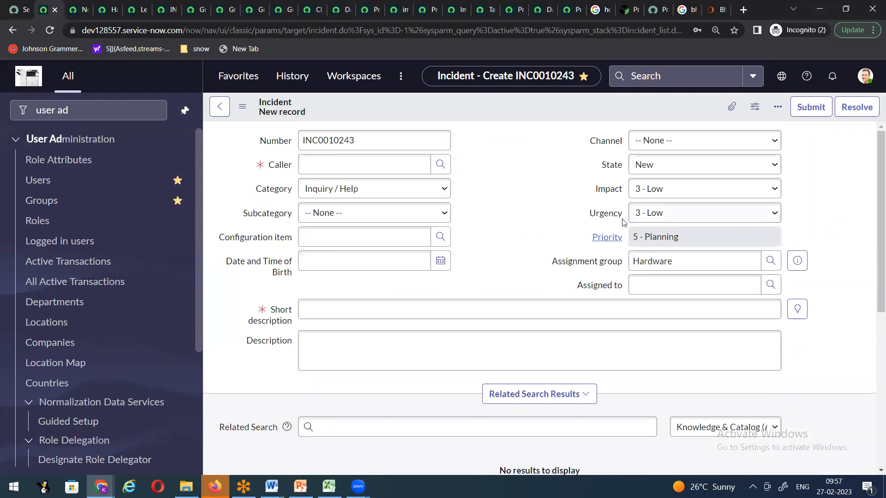
{"action": "left_click", "coordinate": [137, 14]}
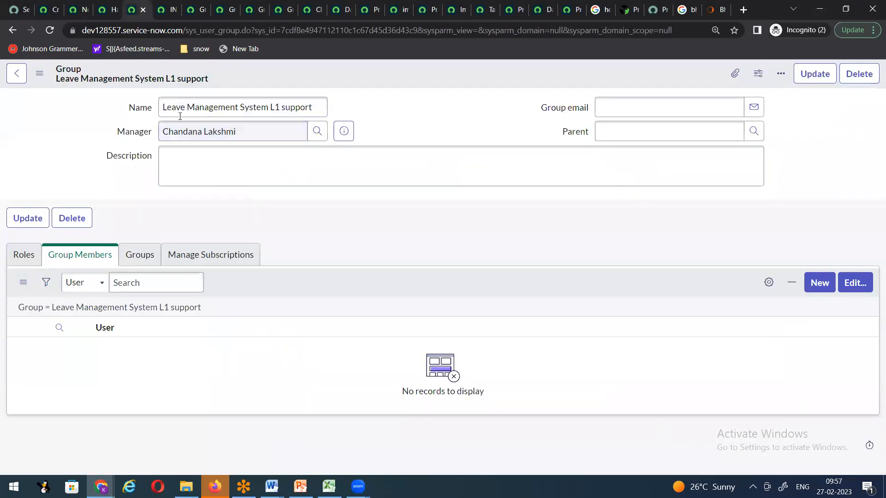
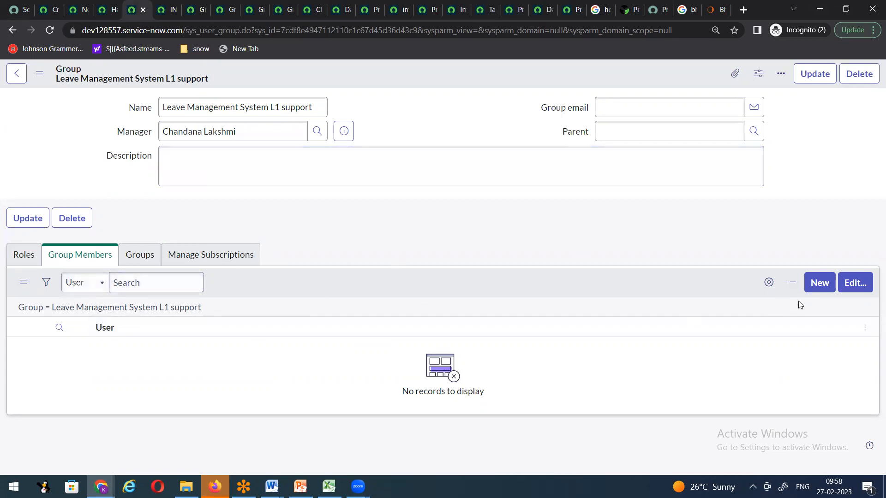
Step: Move the first two users from the Collection into the group's members list
{"action": "left_click", "coordinate": [850, 286]}
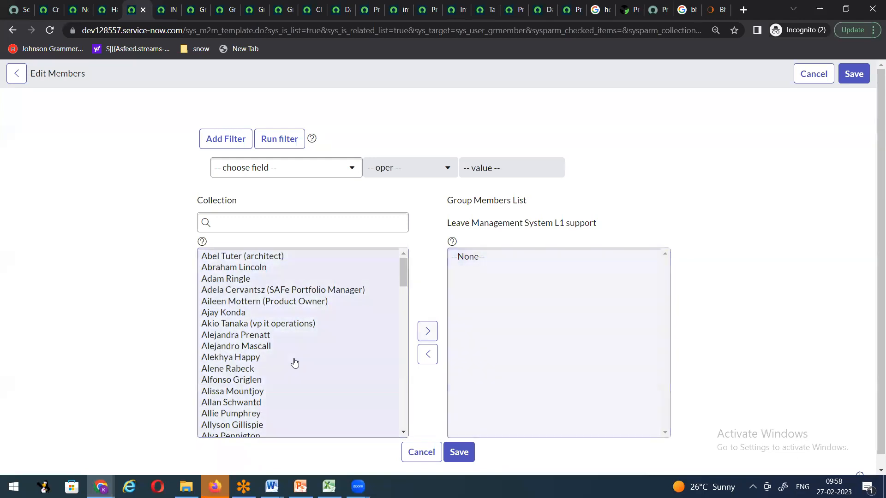
{"action": "scroll", "coordinate": [168, 326], "scroll_direction": "down", "scroll_amount": 1}
{"action": "scroll", "coordinate": [318, 328], "scroll_direction": "down", "scroll_amount": 12}
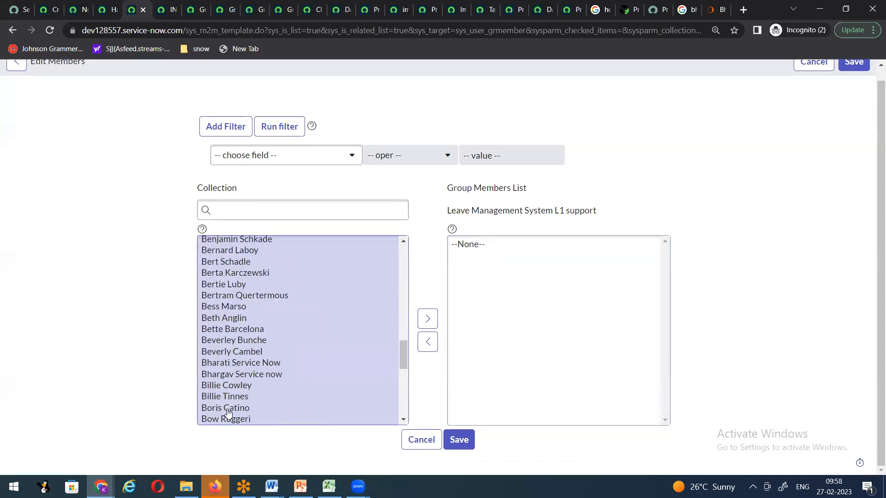
{"action": "left_click", "coordinate": [229, 410]}
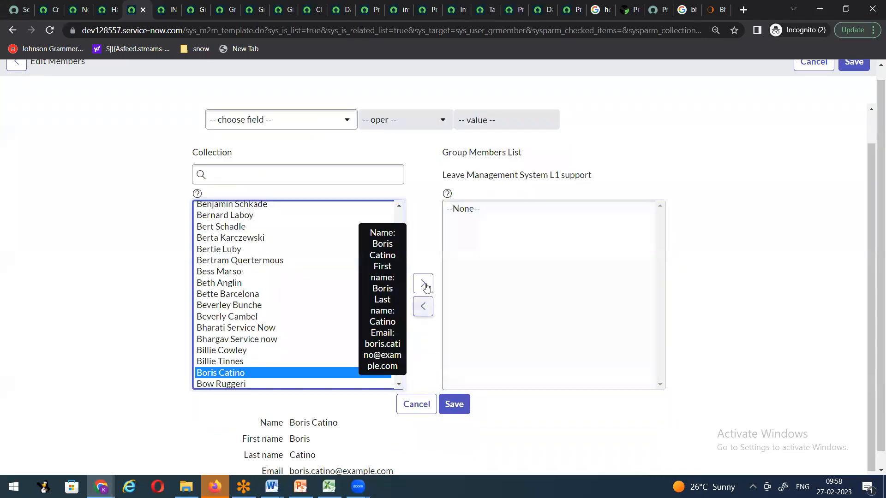
{"action": "left_click", "coordinate": [422, 319]}
{"action": "scroll", "coordinate": [292, 311], "scroll_direction": "down", "scroll_amount": 6}
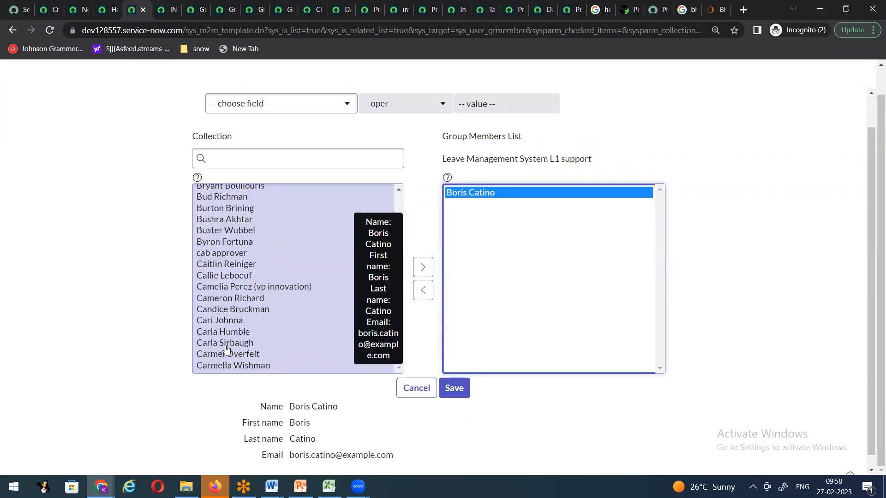
{"action": "left_click", "coordinate": [226, 344]}
{"action": "left_click", "coordinate": [422, 255]}
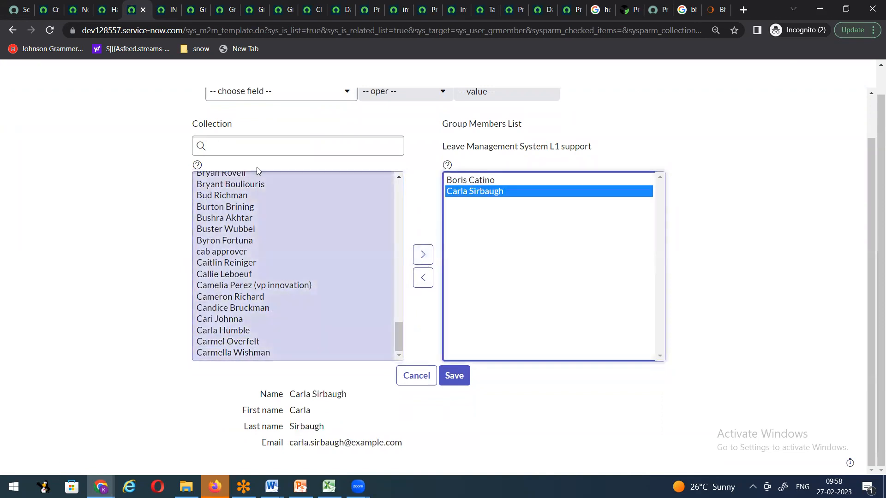
Step: Filter the Collection by 'd', add two more users, and save all four members
{"action": "left_click", "coordinate": [259, 147]}
{"action": "type", "text": "d"}
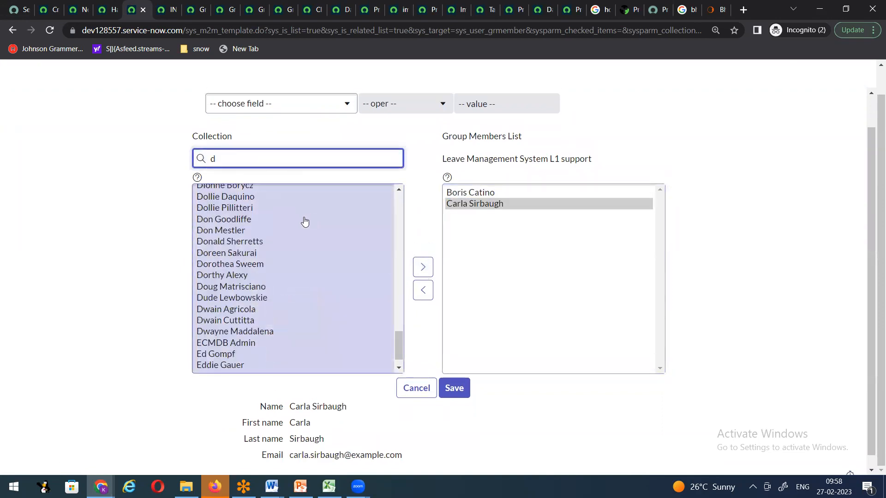
{"action": "left_click", "coordinate": [233, 309]}
{"action": "left_click", "coordinate": [425, 257]}
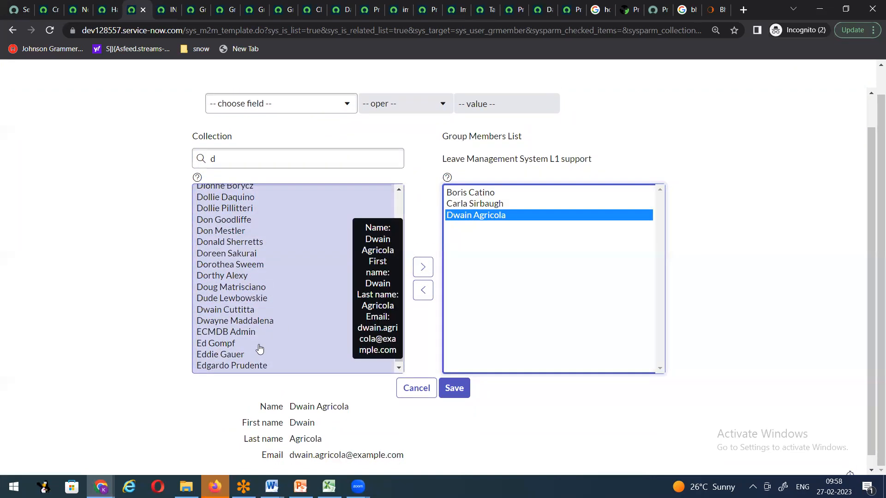
{"action": "left_click", "coordinate": [222, 276]}
{"action": "left_click", "coordinate": [423, 255]}
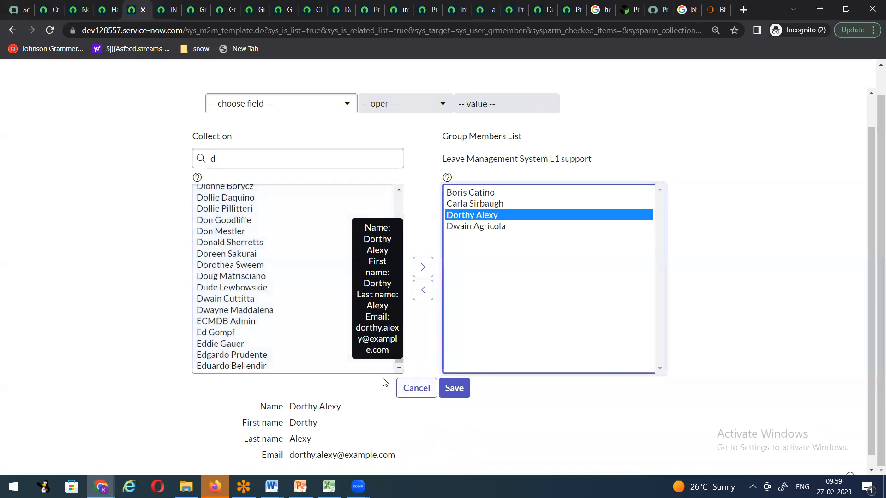
{"action": "left_click", "coordinate": [453, 388]}
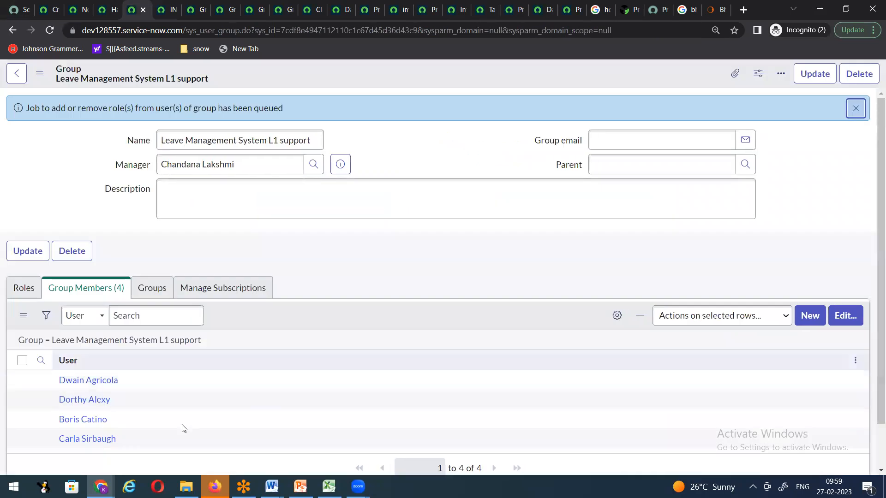
Step: Save the group record, then reload the incident form and discard the unsaved draft
{"action": "right_click", "coordinate": [371, 73]}
{"action": "left_click", "coordinate": [392, 83]}
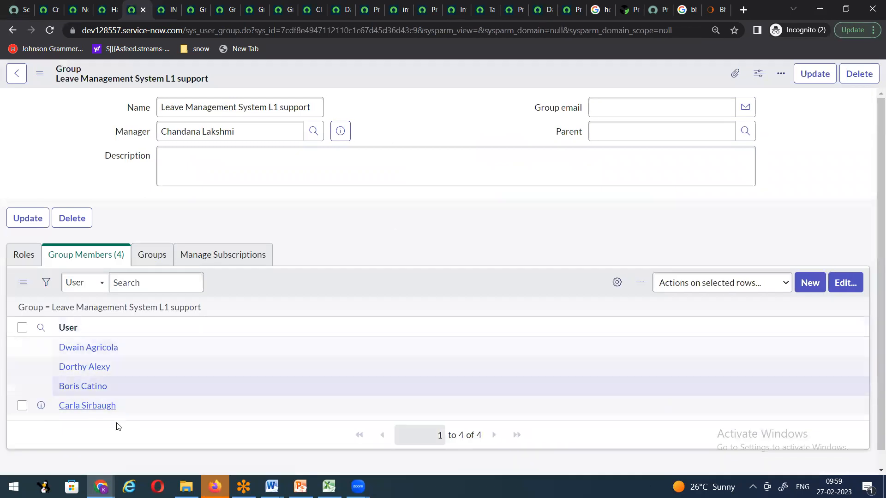
{"action": "left_click", "coordinate": [60, 18]}
{"action": "right_click", "coordinate": [384, 109]}
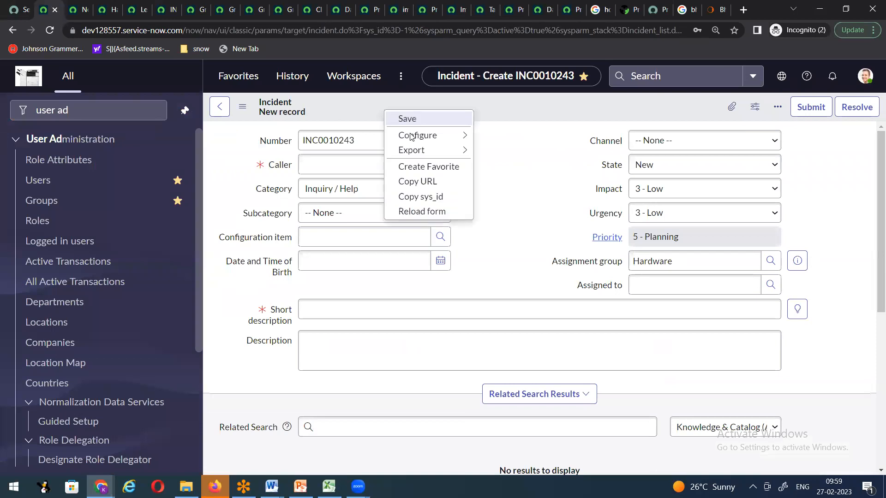
{"action": "left_click", "coordinate": [406, 211]}
{"action": "left_click", "coordinate": [550, 312]}
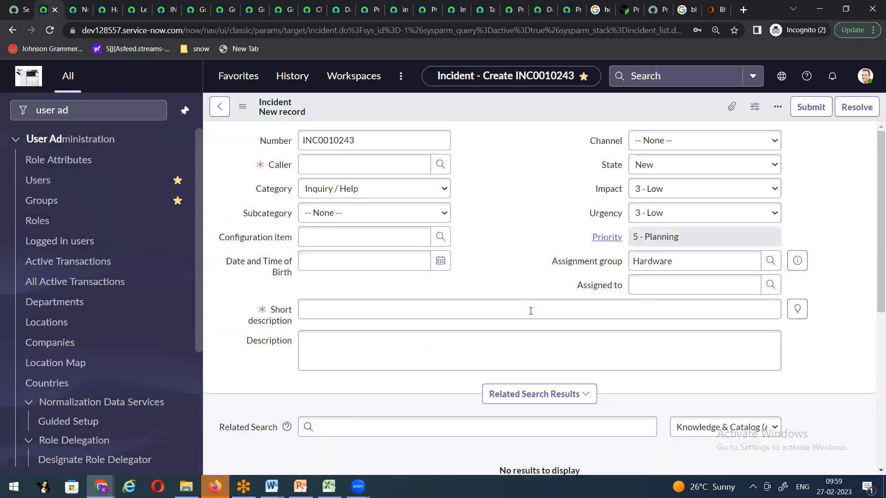
Step: Close the leftover browser tabs so new incident INC0010244 stays open
{"action": "left_click", "coordinate": [318, 9]}
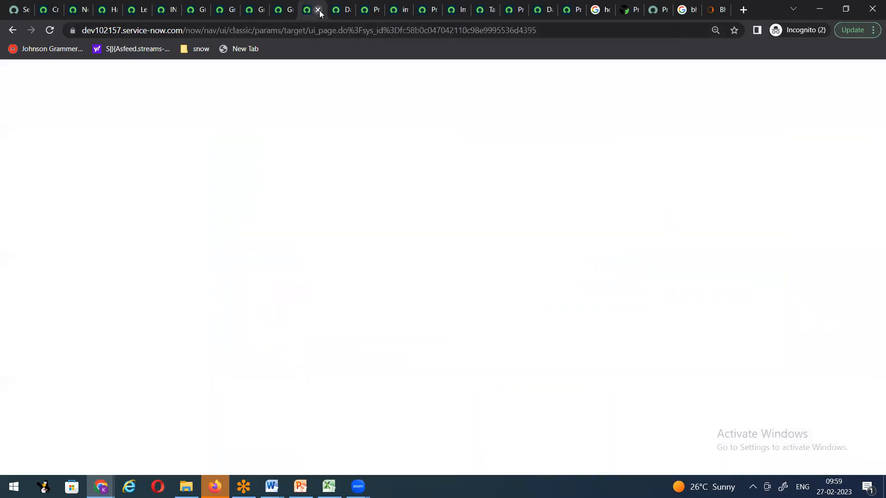
{"action": "left_click", "coordinate": [319, 10]}
{"action": "left_click", "coordinate": [320, 11]}
{"action": "left_click", "coordinate": [320, 11]}
{"action": "left_click", "coordinate": [320, 10]}
{"action": "left_click", "coordinate": [319, 10]}
{"action": "left_click", "coordinate": [320, 11]}
{"action": "left_click", "coordinate": [319, 11]}
{"action": "left_click", "coordinate": [320, 10]}
{"action": "left_click", "coordinate": [320, 10]}
{"action": "left_click", "coordinate": [319, 10]}
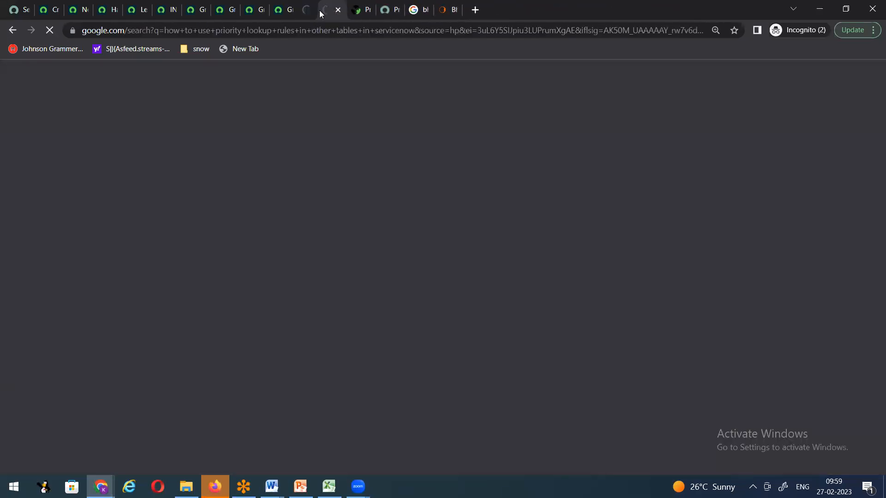
{"action": "left_click", "coordinate": [319, 10]}
{"action": "left_click", "coordinate": [320, 10]}
{"action": "left_click", "coordinate": [320, 10]}
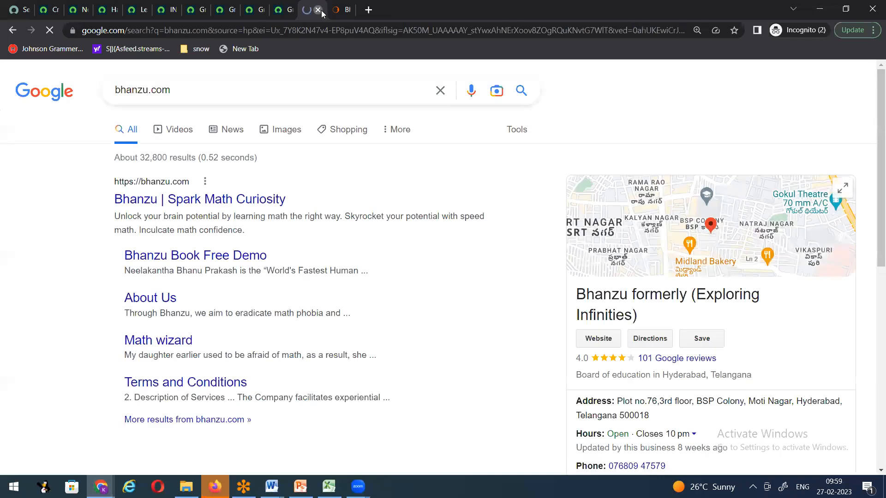
{"action": "left_click", "coordinate": [320, 10]}
{"action": "left_click", "coordinate": [318, 9]}
Step: Choose Leave Management System L1 support as assignment group and find the Assigned-to lookup empty
{"action": "left_click", "coordinate": [122, 10]}
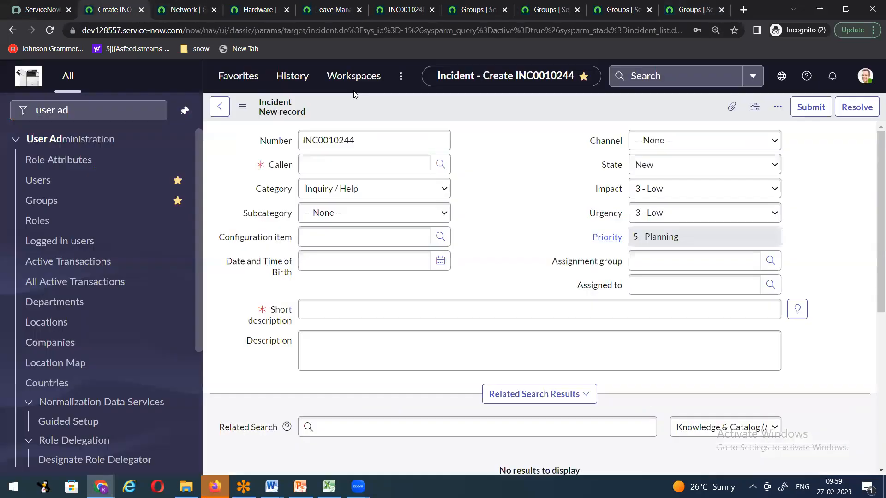
{"action": "left_click", "coordinate": [670, 258]}
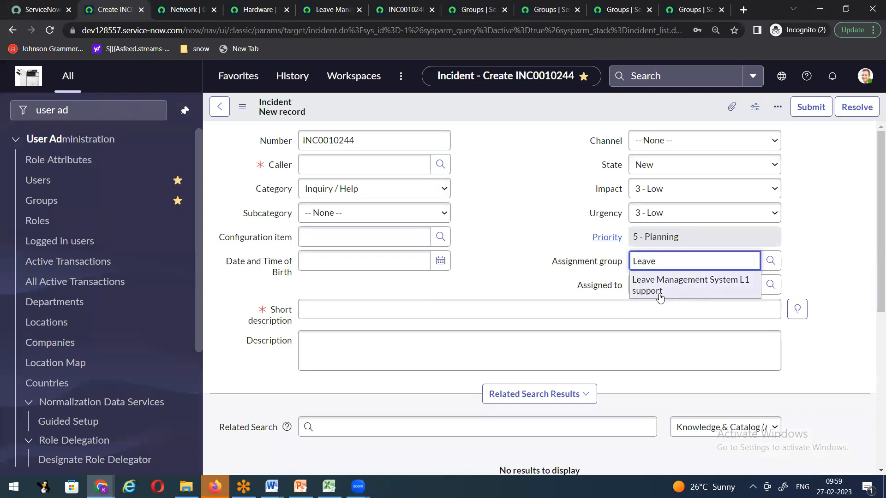
{"action": "left_click", "coordinate": [679, 286]}
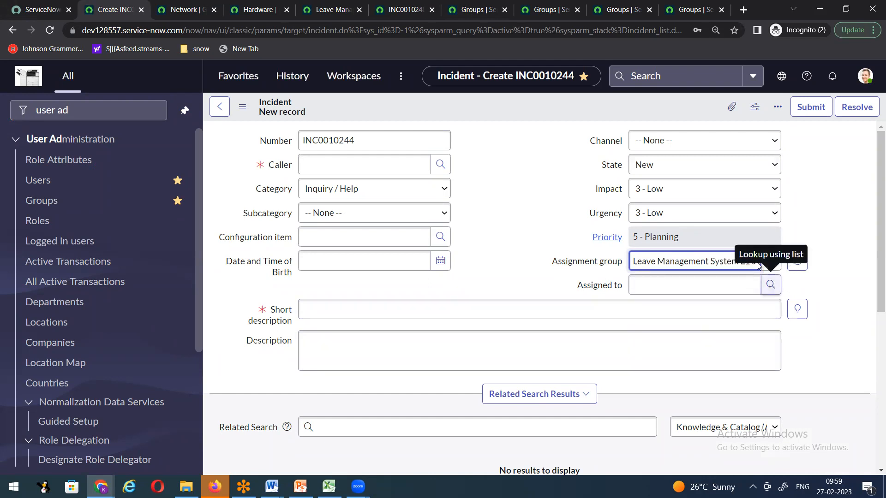
{"action": "left_click_drag", "start_coordinate": [332, 9], "coordinate": [136, 17]}
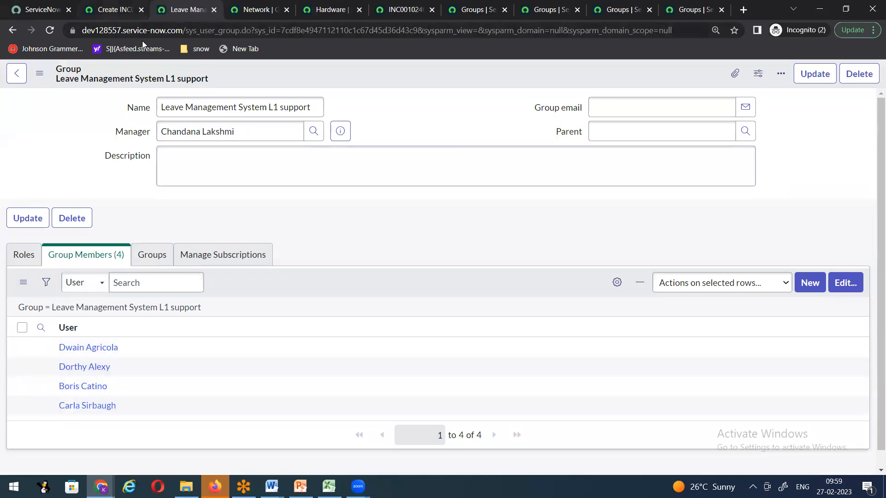
{"action": "left_click", "coordinate": [113, 10]}
{"action": "left_click", "coordinate": [771, 284]}
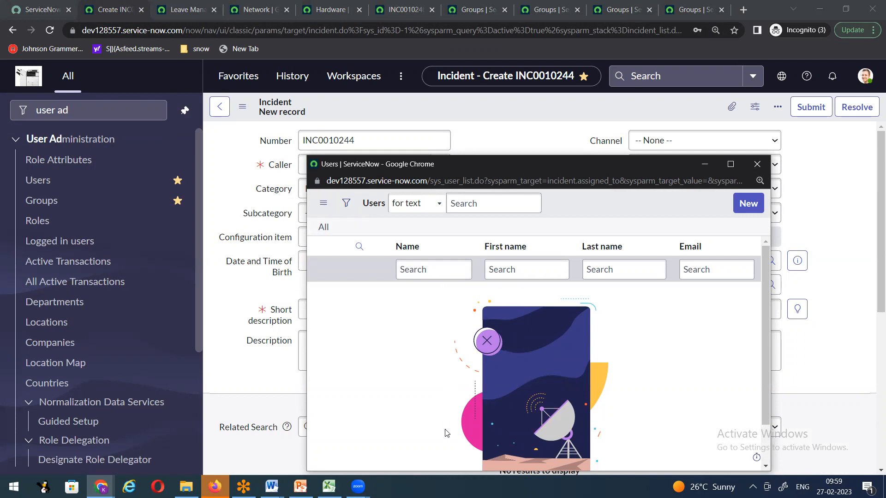
{"action": "left_click", "coordinate": [757, 164]}
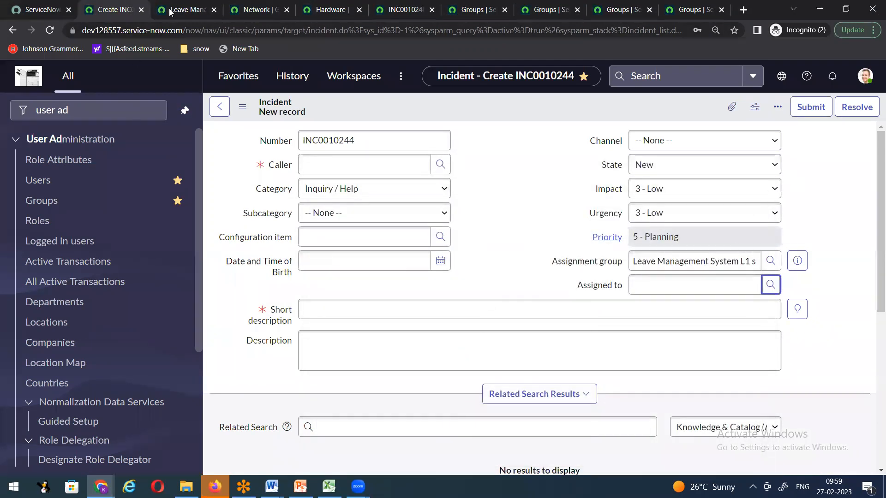
Step: Compare the Leave Management, Network and Hardware group members, then switch to incident INC0010240
{"action": "left_click", "coordinate": [185, 10]}
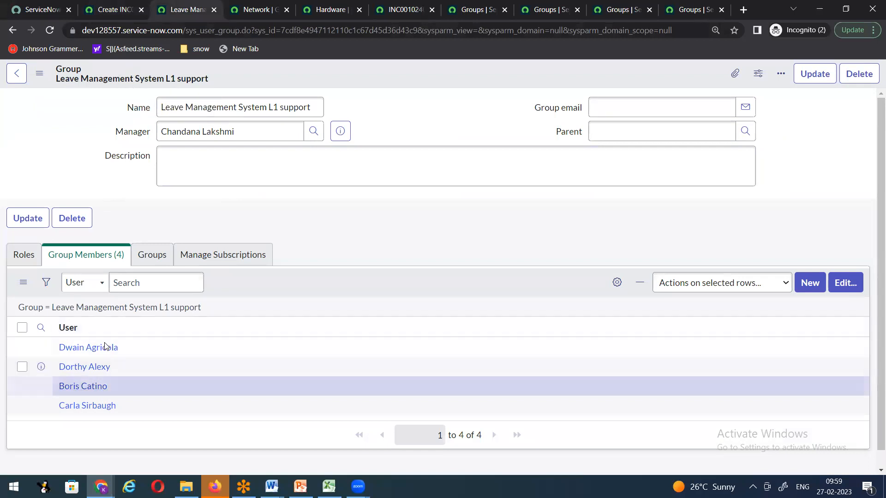
{"action": "left_click", "coordinate": [257, 10]}
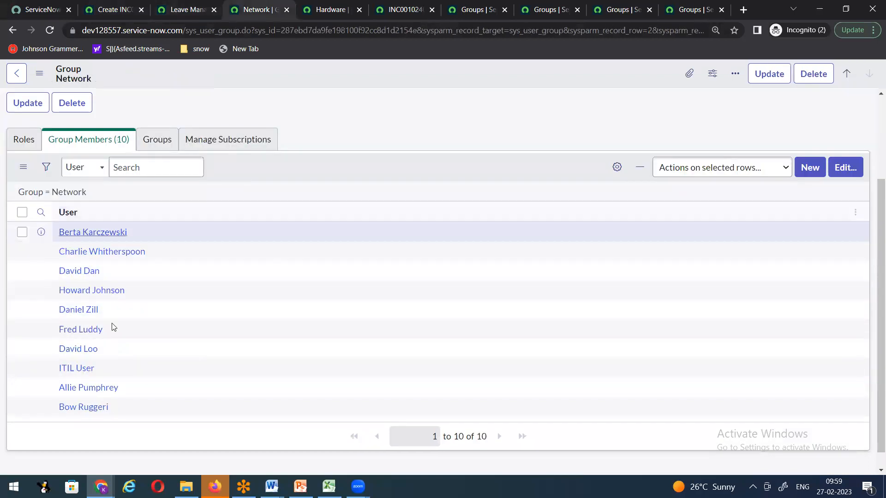
{"action": "left_click", "coordinate": [319, 10]}
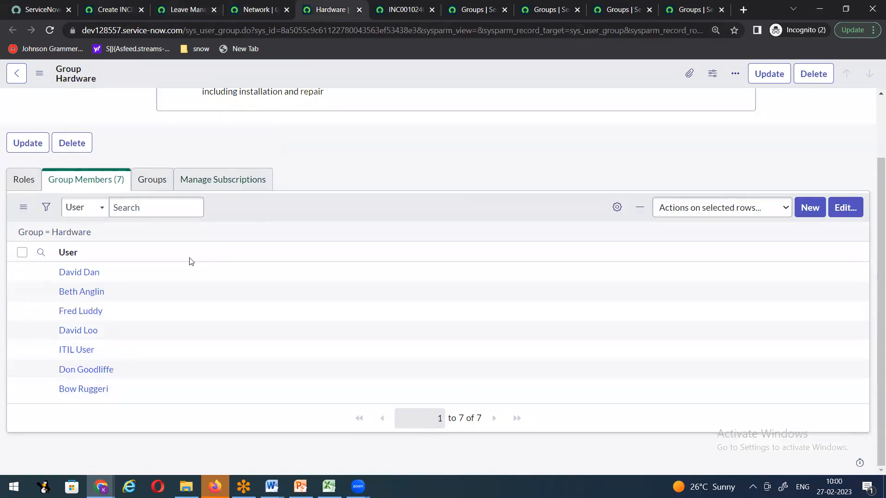
{"action": "left_click", "coordinate": [103, 15]}
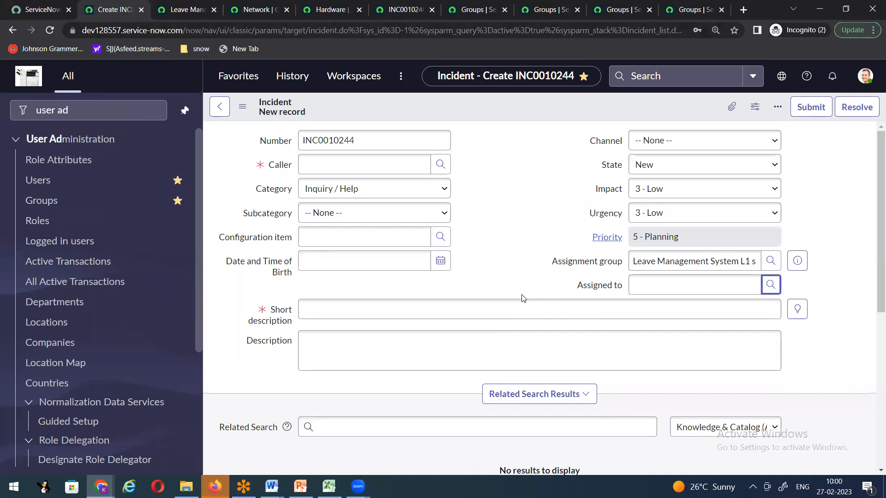
{"action": "left_click", "coordinate": [645, 285]}
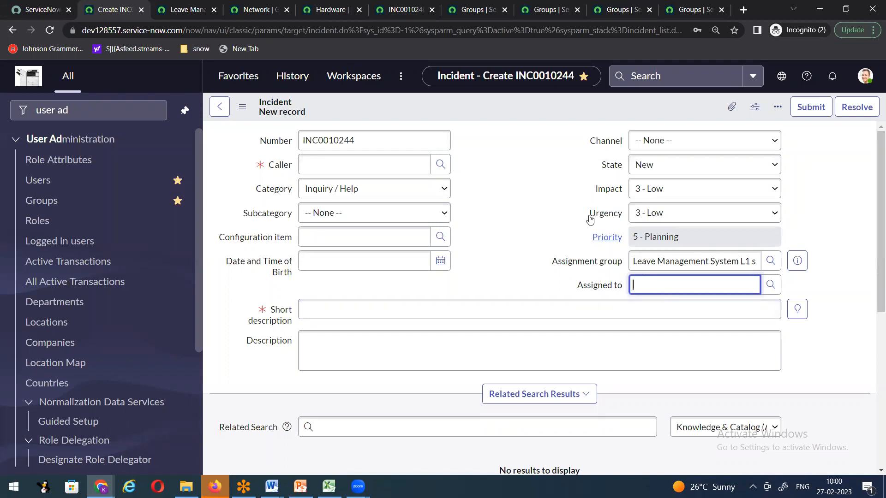
{"action": "left_click", "coordinate": [406, 10]}
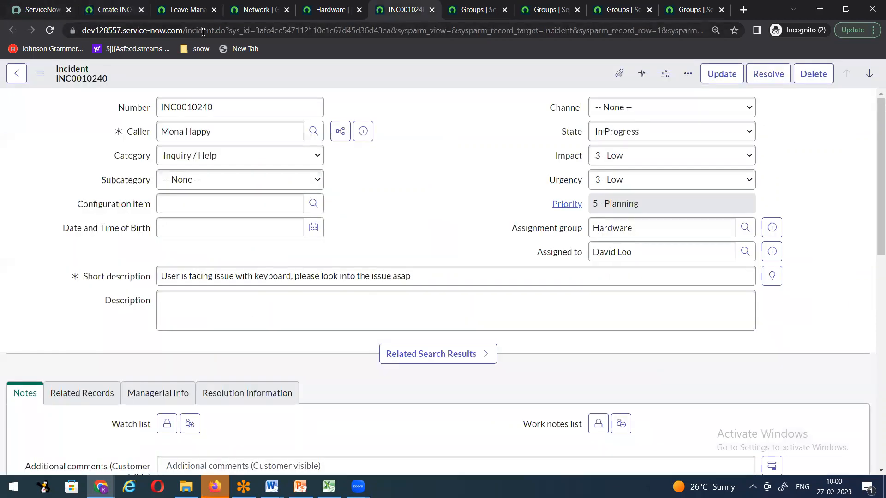
Step: Go to the instance home page and open the Users list via a 'use' navigator filter
{"action": "left_click_drag", "start_coordinate": [186, 28], "coordinate": [875, 34]}
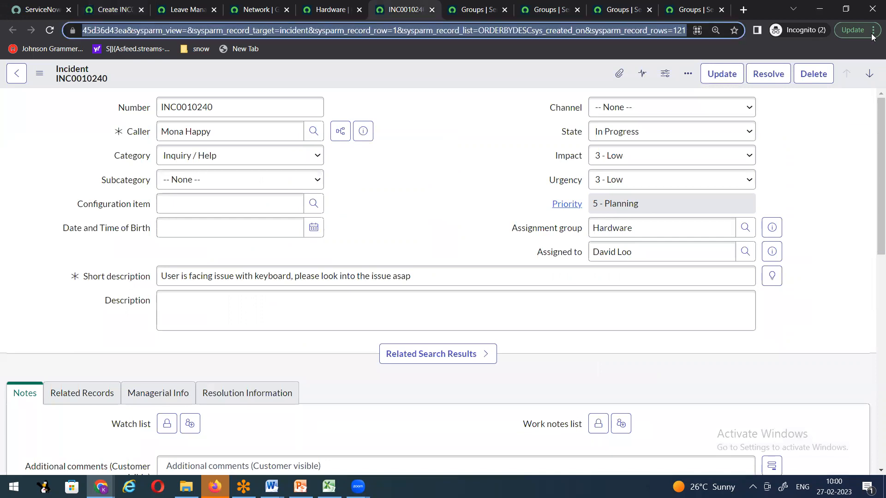
{"action": "key", "text": "BackSpace"}
{"action": "key", "text": "Return"}
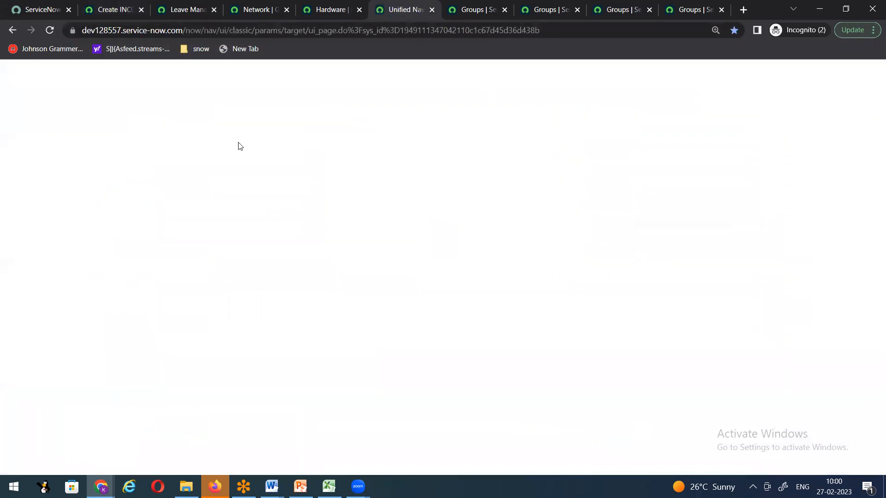
{"action": "left_click", "coordinate": [70, 110]}
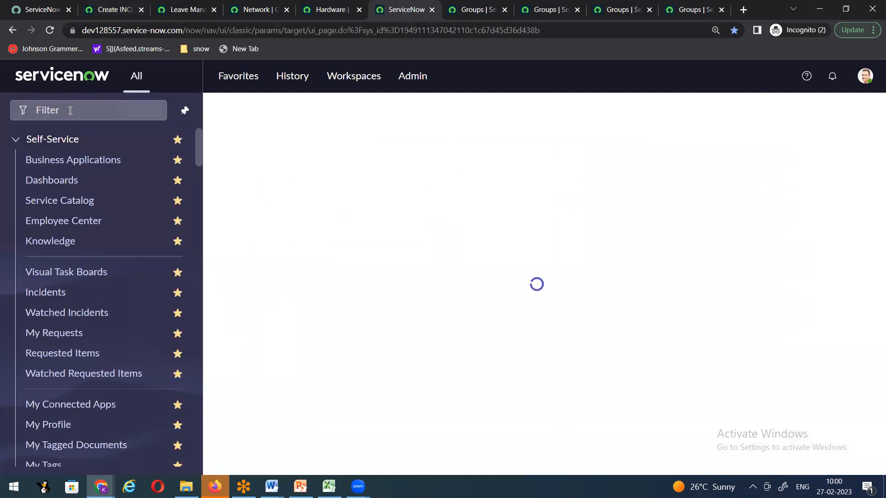
{"action": "type", "text": "user ad"}
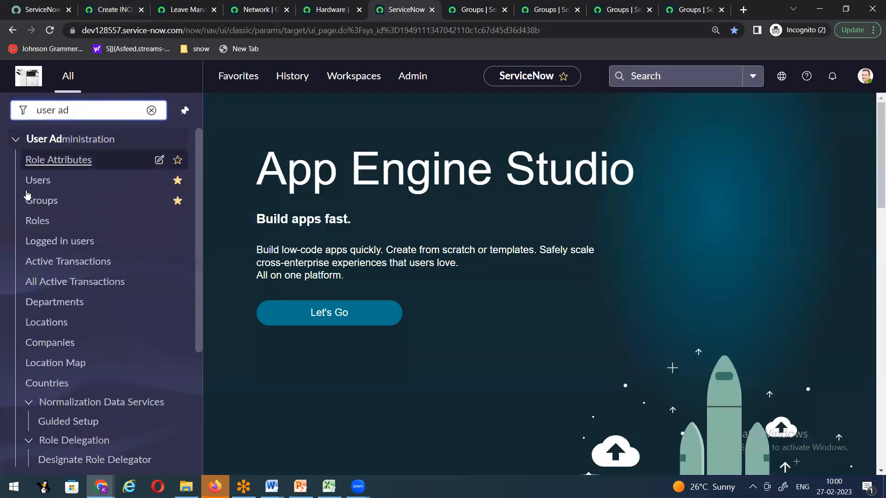
{"action": "left_click", "coordinate": [110, 182]}
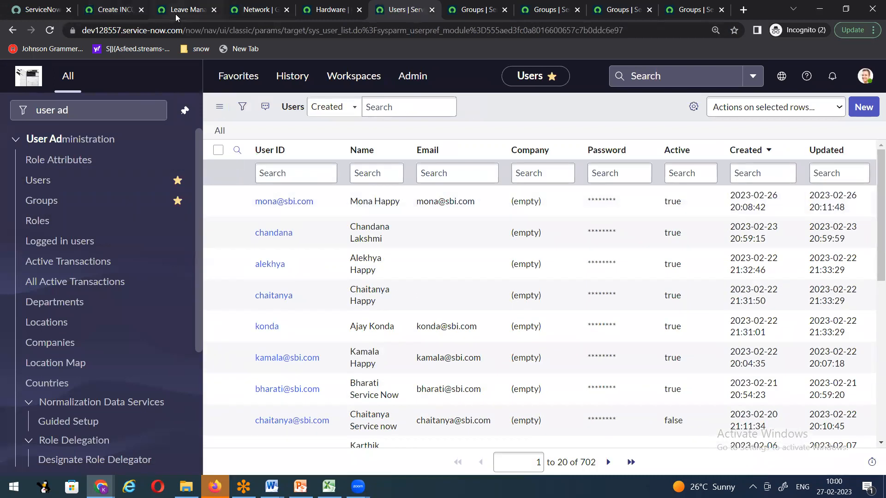
Step: Search the Users Name column for the group's first member and open their record
{"action": "left_click", "coordinate": [175, 14]}
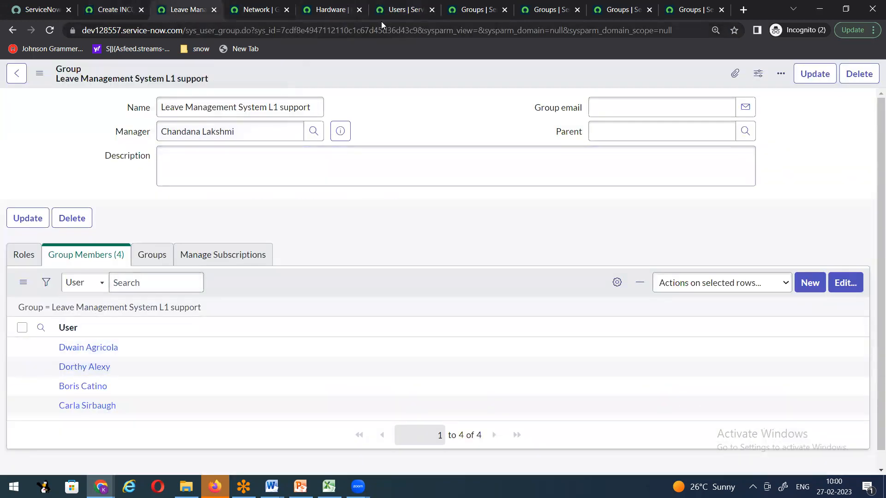
{"action": "left_click", "coordinate": [406, 13]}
{"action": "left_click", "coordinate": [279, 174]}
{"action": "key", "text": "Tab"}
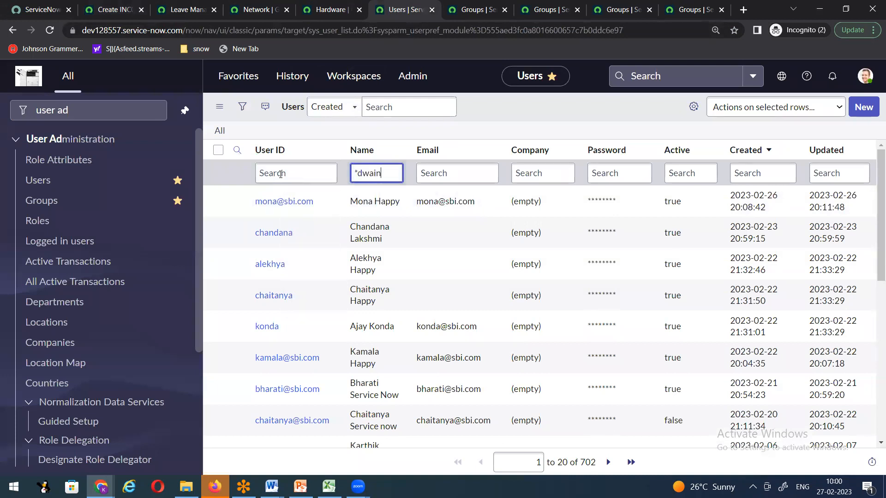
{"action": "key", "text": "Return"}
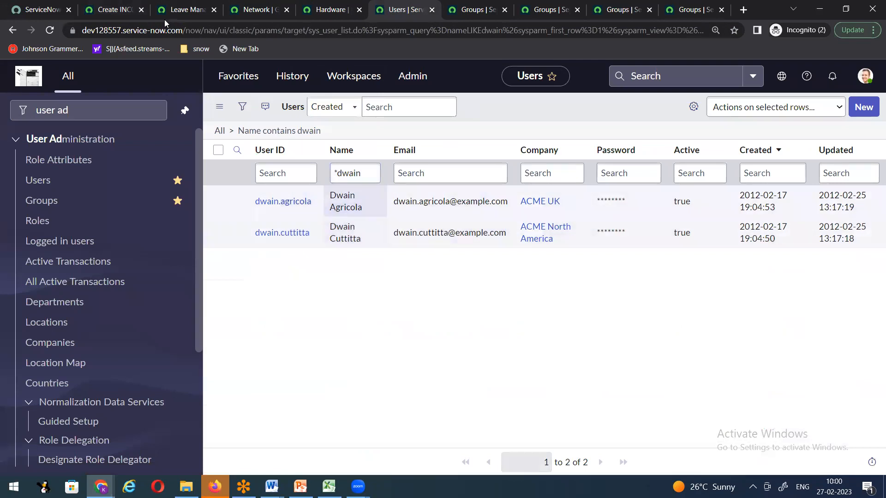
{"action": "left_click", "coordinate": [179, 12]}
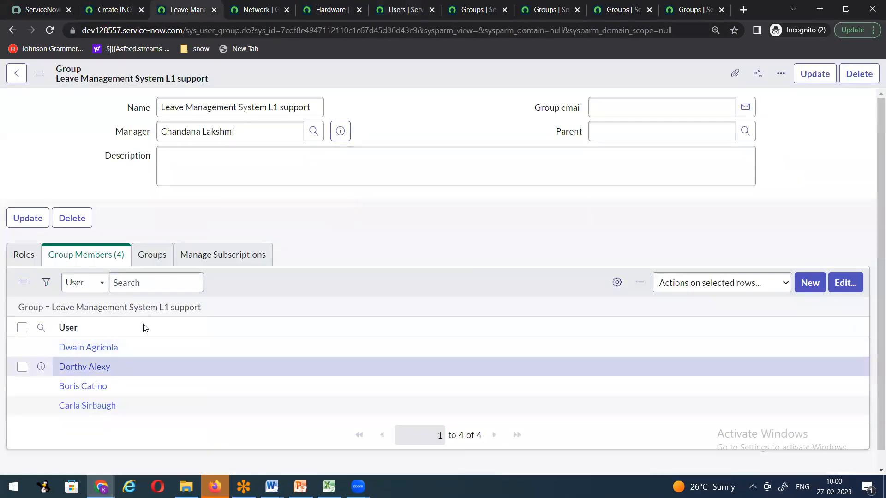
{"action": "left_click", "coordinate": [406, 11]}
{"action": "left_click", "coordinate": [280, 201]}
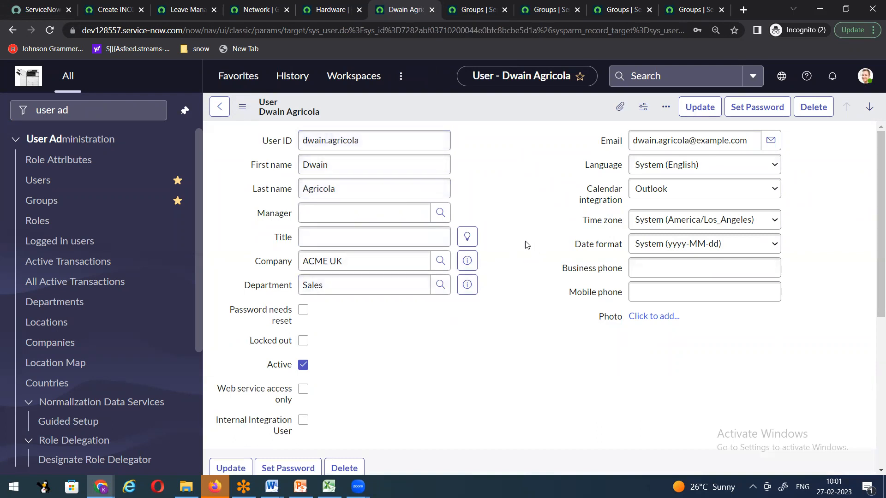
Step: Show the member's Roles (1) list, which holds a single blank, non-inherited entry
{"action": "scroll", "coordinate": [526, 245], "scroll_direction": "down", "scroll_amount": 3}
{"action": "scroll", "coordinate": [526, 246], "scroll_direction": "down", "scroll_amount": 2}
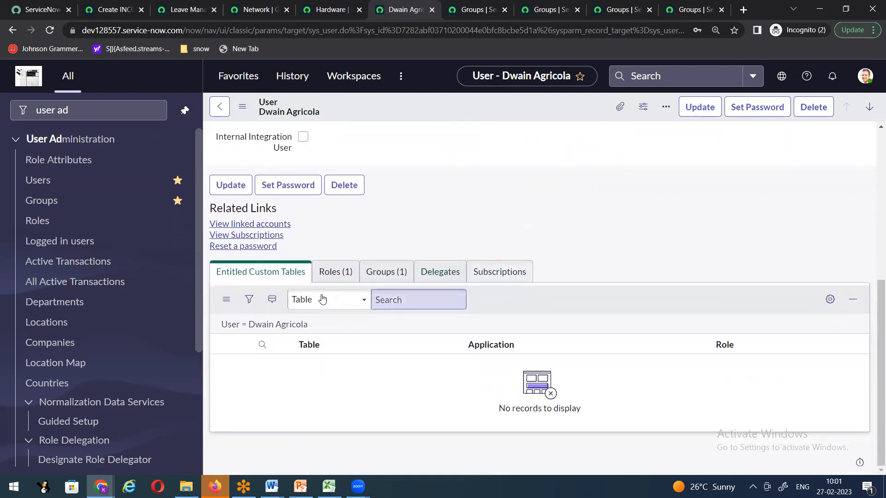
{"action": "left_click", "coordinate": [337, 273]}
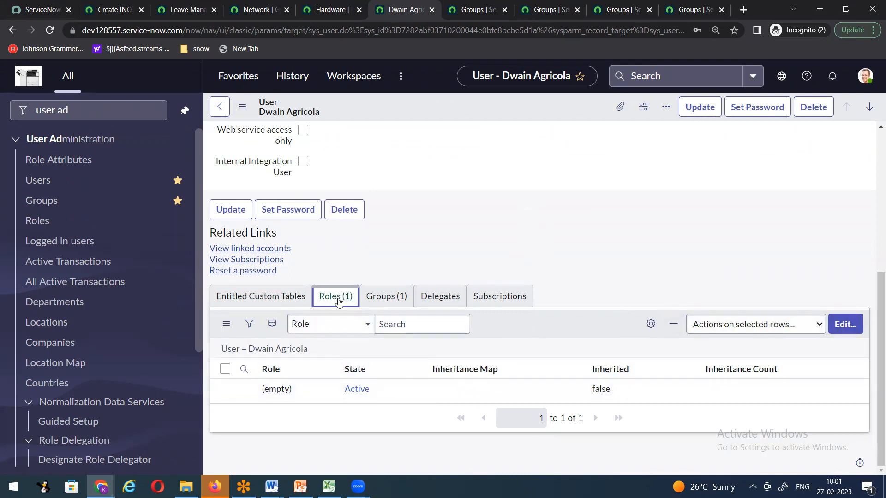
Step: Add the itil role to the member's Roles list and save, bringing the total to 36 roles
{"action": "left_click", "coordinate": [839, 326]}
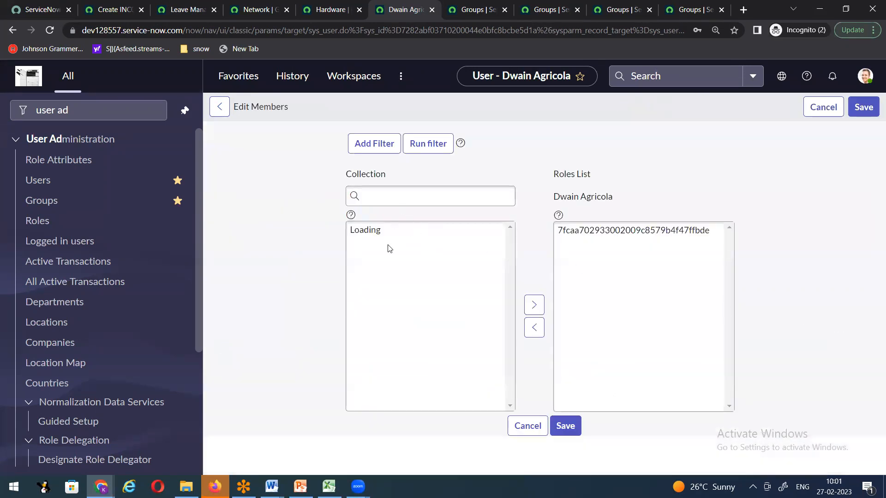
{"action": "scroll", "coordinate": [481, 280], "scroll_direction": "down", "scroll_amount": 2}
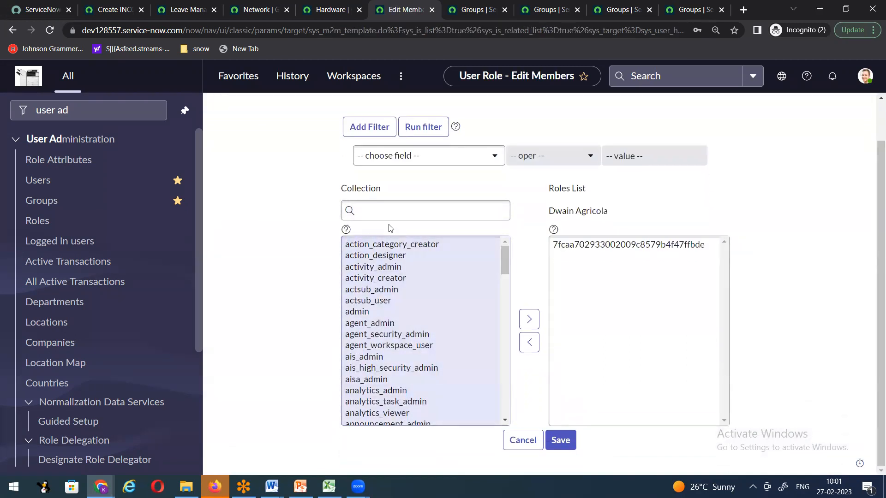
{"action": "left_click", "coordinate": [393, 212]}
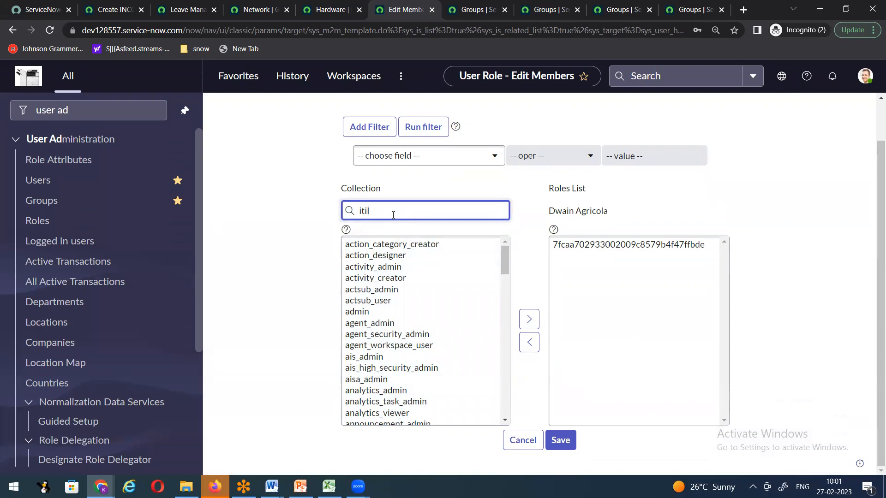
{"action": "left_click", "coordinate": [356, 245]}
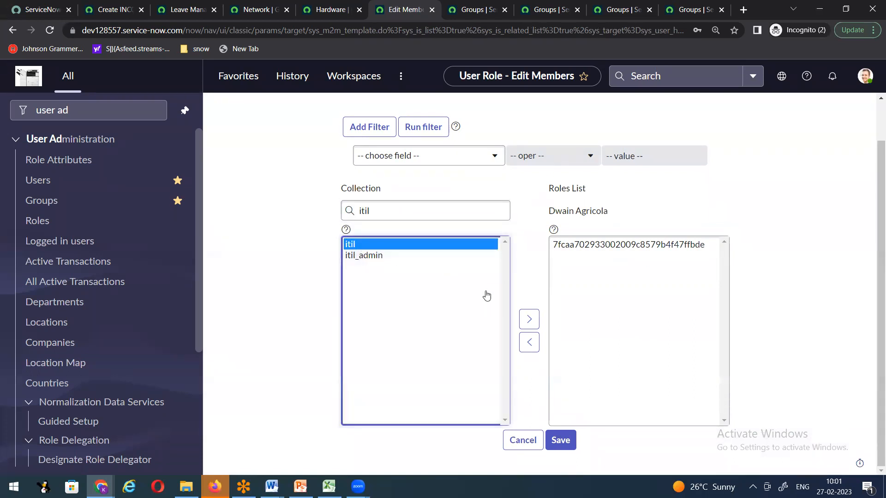
{"action": "scroll", "coordinate": [534, 324], "scroll_direction": "down", "scroll_amount": 1}
{"action": "left_click", "coordinate": [525, 303]}
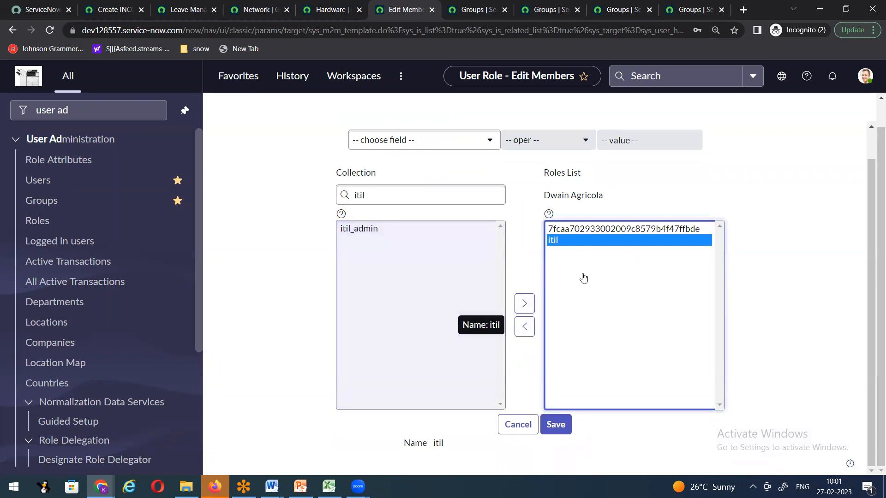
{"action": "left_click", "coordinate": [562, 425]}
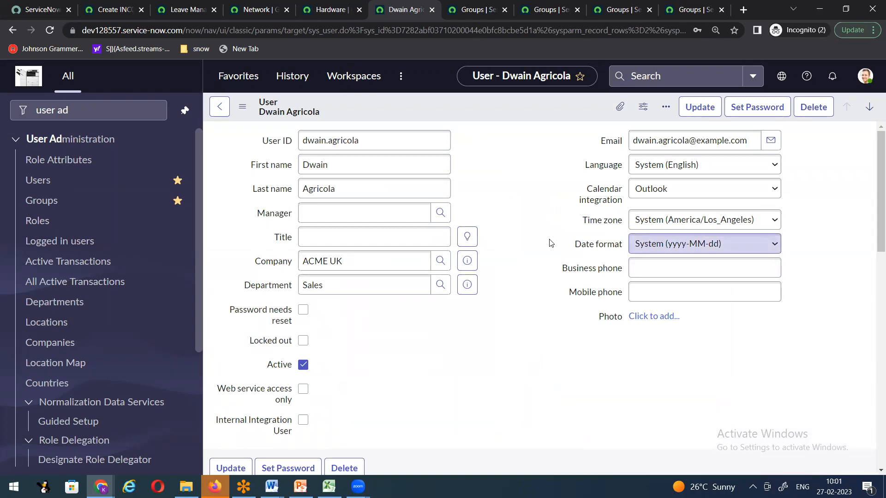
{"action": "scroll", "coordinate": [521, 257], "scroll_direction": "down", "scroll_amount": 5}
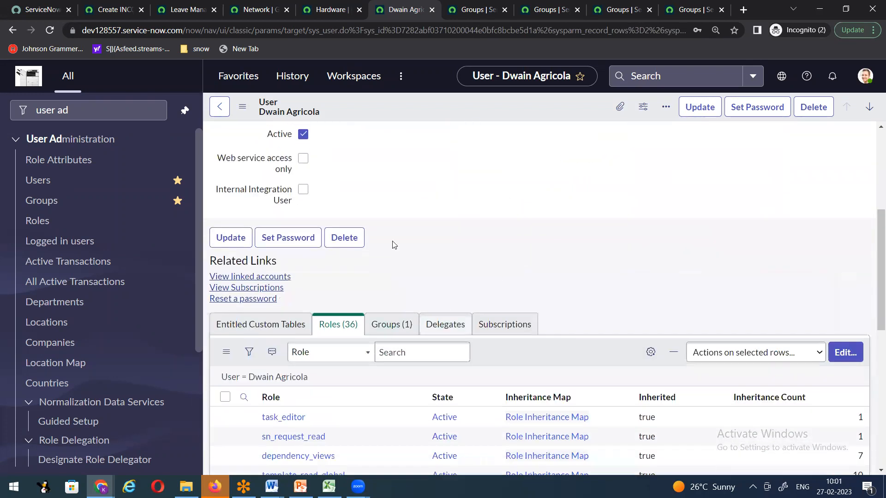
{"action": "scroll", "coordinate": [352, 245], "scroll_direction": "down", "scroll_amount": 3}
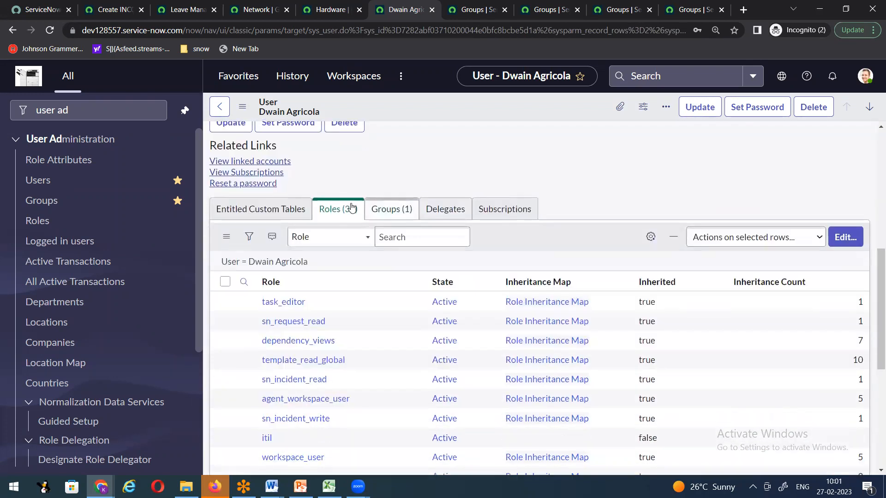
{"action": "scroll", "coordinate": [323, 314], "scroll_direction": "down", "scroll_amount": 3}
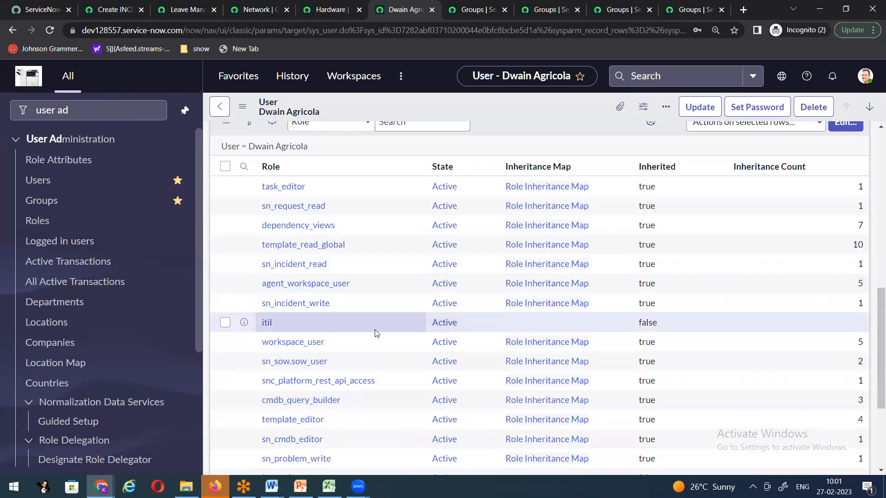
Step: Reload the new incident form, discarding its unsaved changes
{"action": "left_click", "coordinate": [115, 10]}
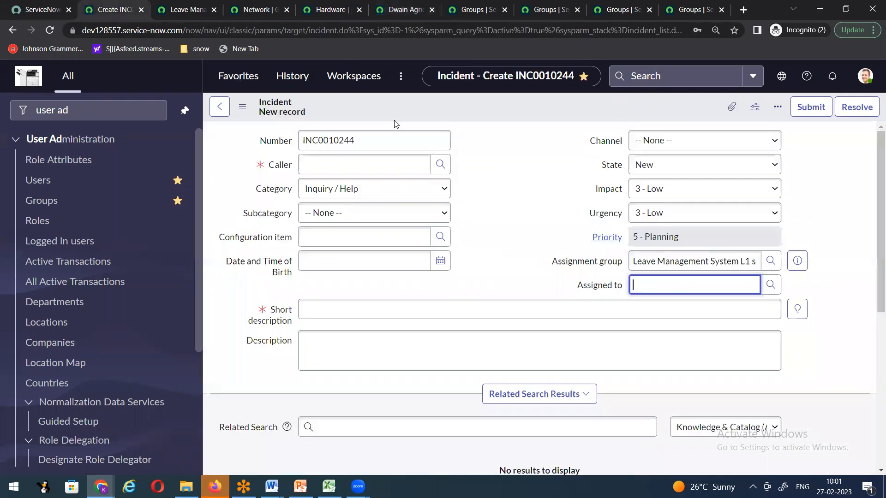
{"action": "right_click", "coordinate": [450, 108]}
{"action": "left_click", "coordinate": [480, 205]}
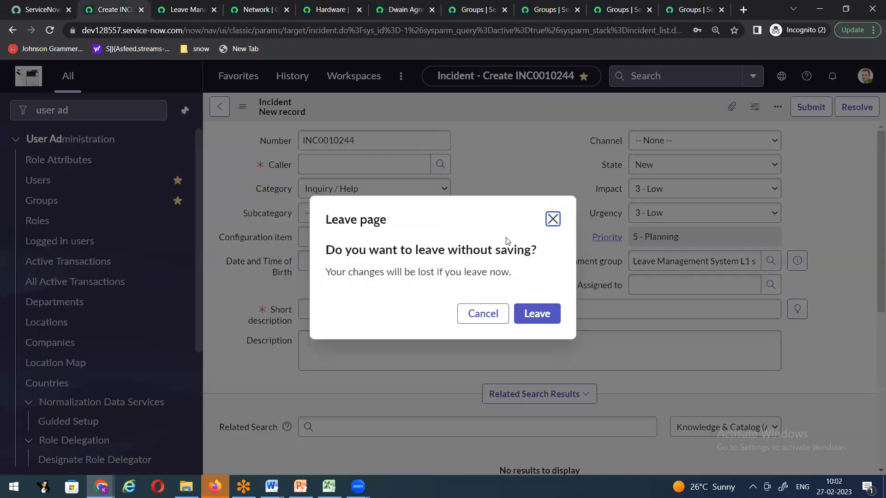
{"action": "left_click", "coordinate": [538, 314]}
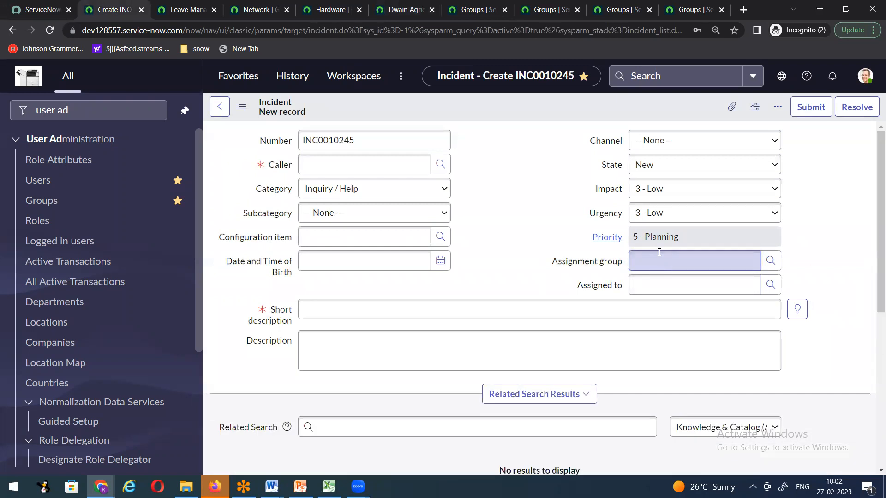
Step: Pick Leave Management System L1 support as assignment group, check Assigned-to candidates, then return to the group
{"action": "left_click", "coordinate": [658, 258]}
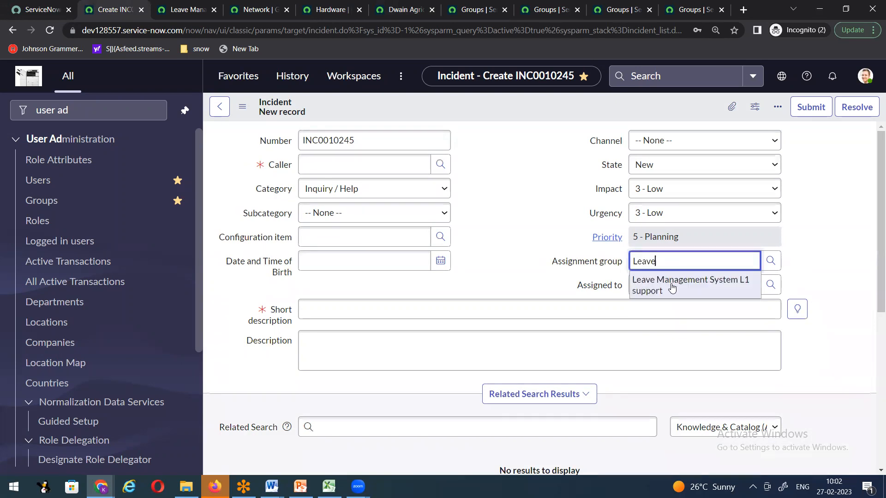
{"action": "left_click", "coordinate": [670, 289]}
{"action": "left_click", "coordinate": [770, 285]}
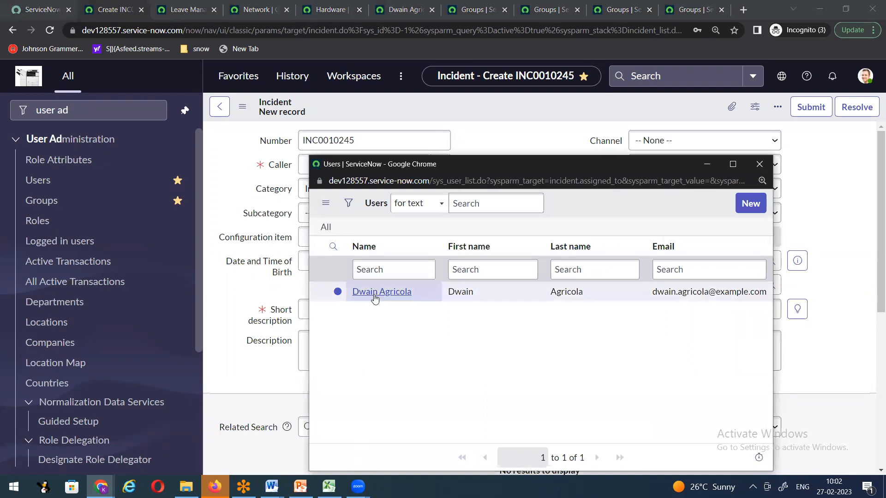
{"action": "left_click", "coordinate": [532, 136]}
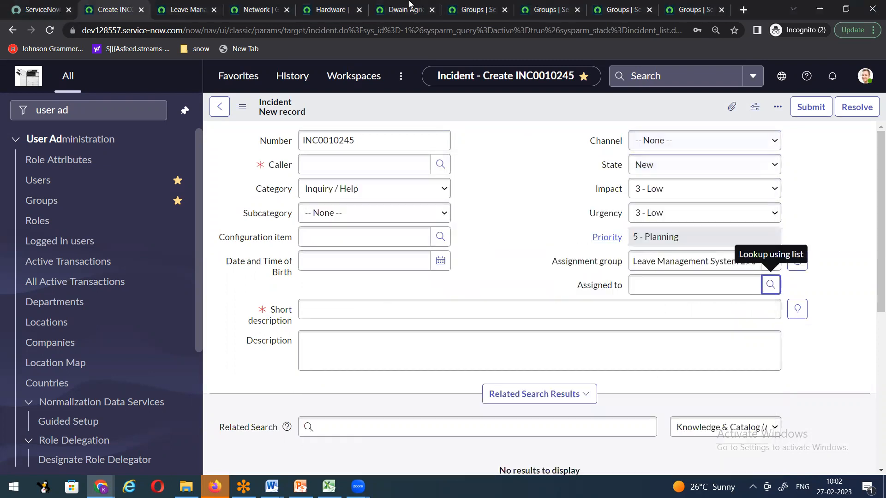
{"action": "left_click", "coordinate": [187, 10]}
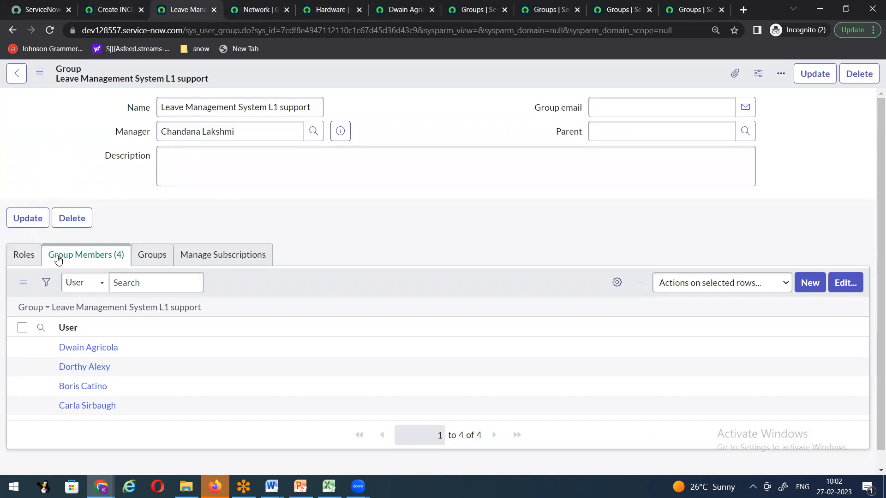
Step: Add itil to the group's Roles list, save, reload the form, and show its four members
{"action": "left_click", "coordinate": [25, 259]}
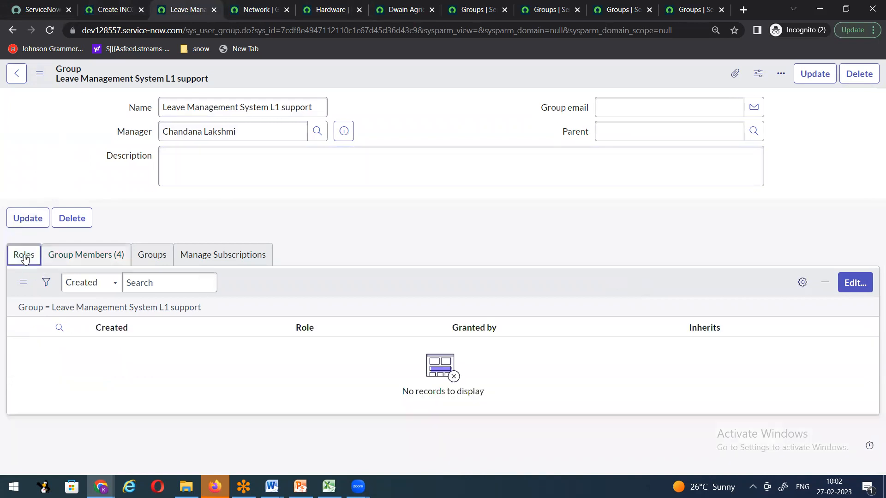
{"action": "left_click", "coordinate": [853, 286]}
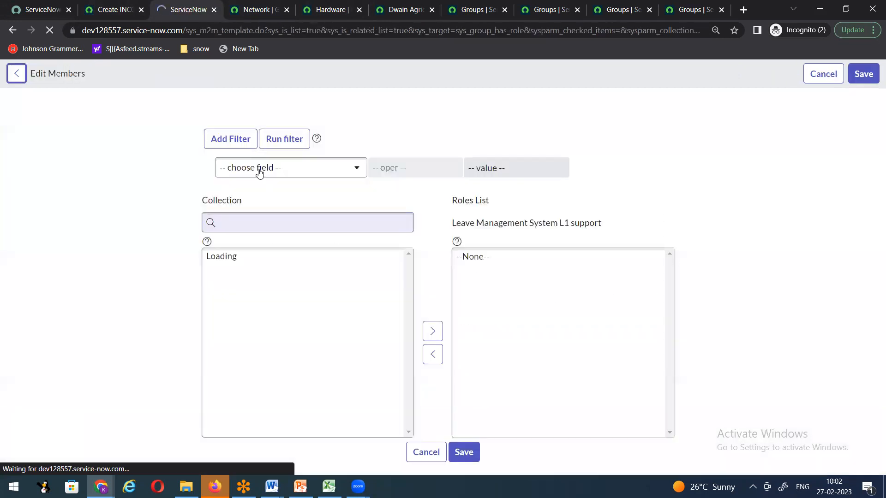
{"action": "left_click", "coordinate": [256, 227]}
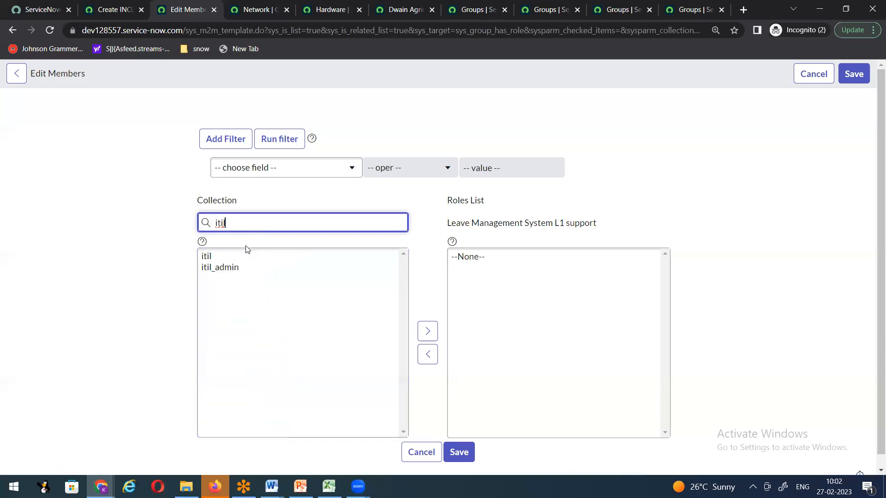
{"action": "left_click", "coordinate": [215, 257]}
{"action": "left_click", "coordinate": [428, 319]}
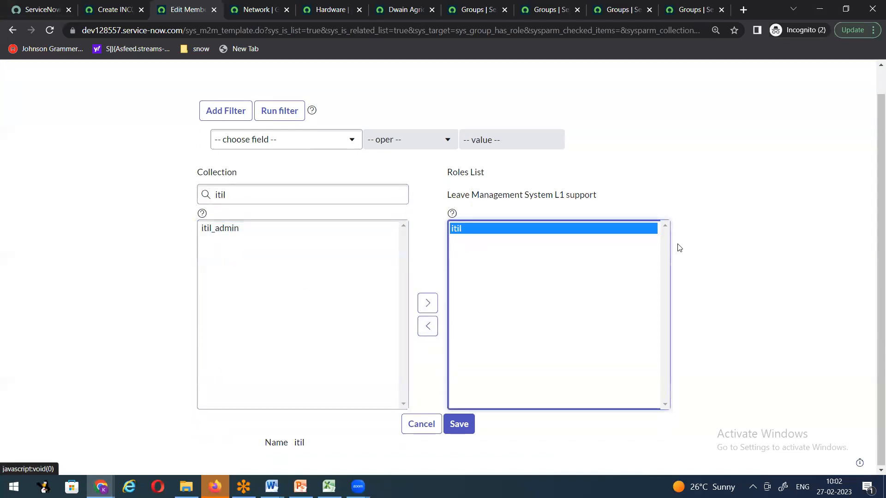
{"action": "left_click", "coordinate": [854, 74]}
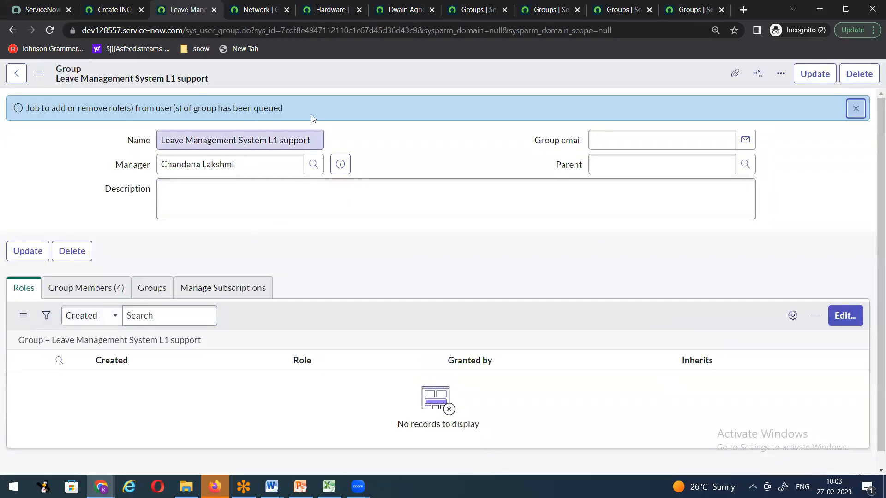
{"action": "right_click", "coordinate": [318, 76]}
{"action": "left_click", "coordinate": [357, 256]}
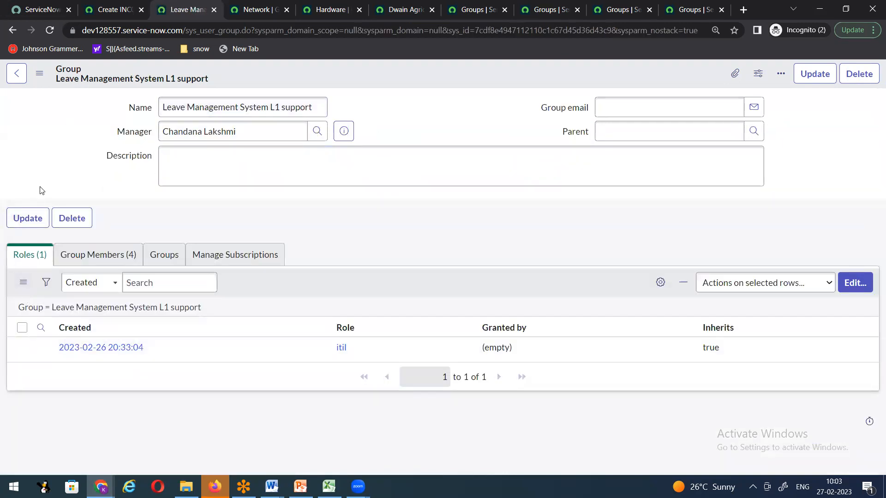
{"action": "left_click", "coordinate": [92, 255]}
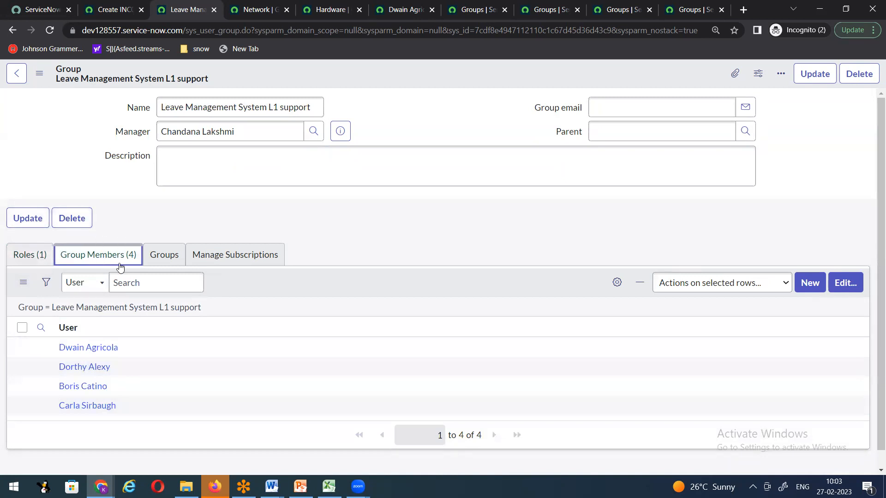
Step: Reload the incident form, discarding the unsaved incident
{"action": "key", "text": "ctrl+Page_Up"}
{"action": "right_click", "coordinate": [354, 102]}
{"action": "left_click", "coordinate": [374, 203]}
{"action": "left_click", "coordinate": [538, 313]}
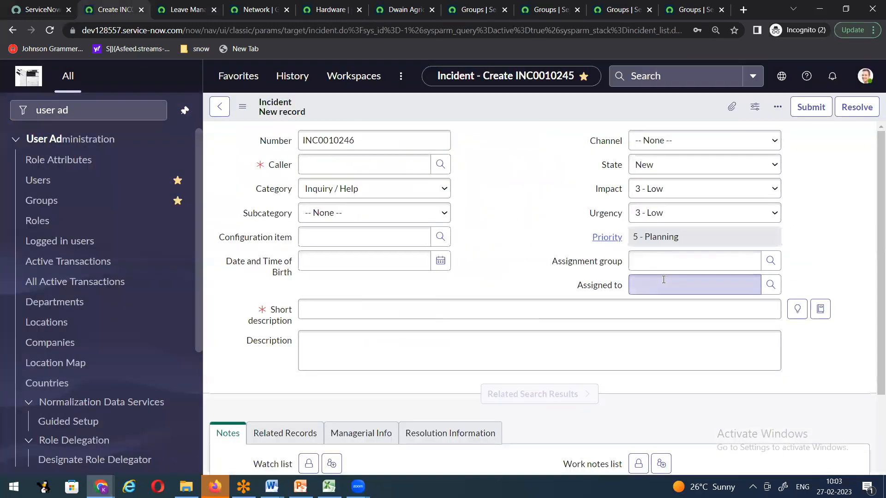
Step: Set assignment group via 'leave' to the L1 support group and confirm all four members appear as assignees
{"action": "left_click", "coordinate": [658, 262]}
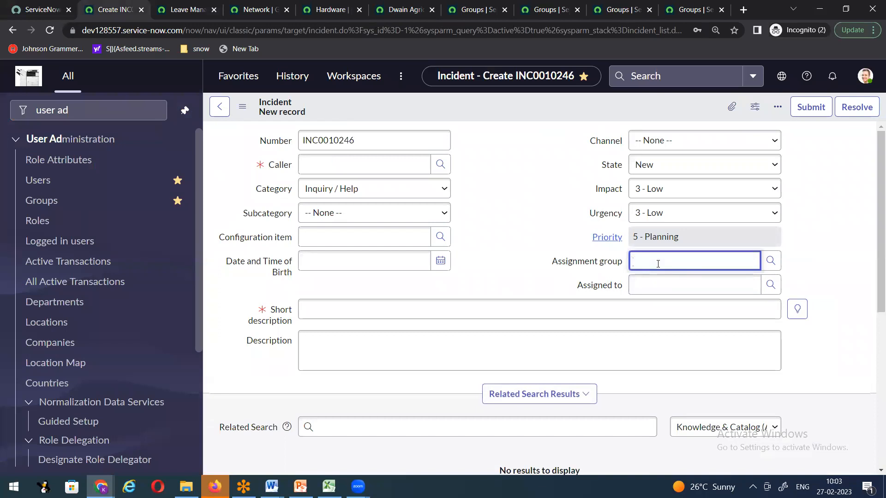
{"action": "type", "text": "leave"}
{"action": "left_click", "coordinate": [666, 287]}
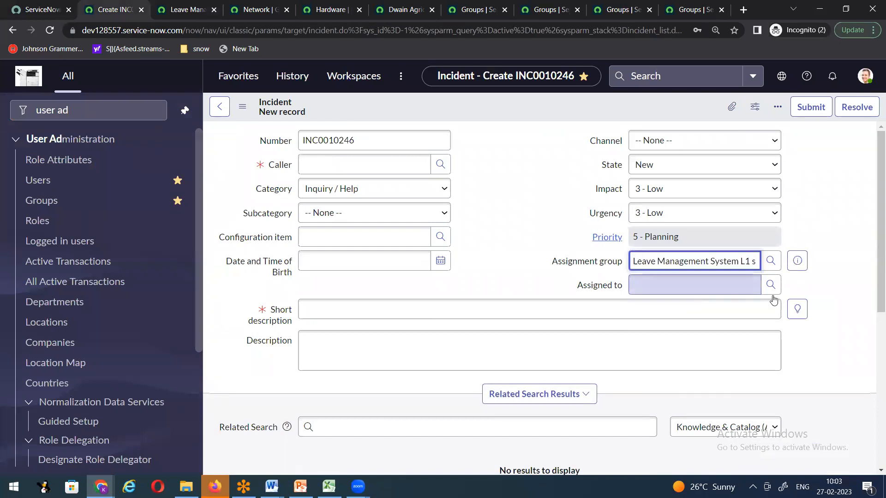
{"action": "left_click", "coordinate": [771, 285]}
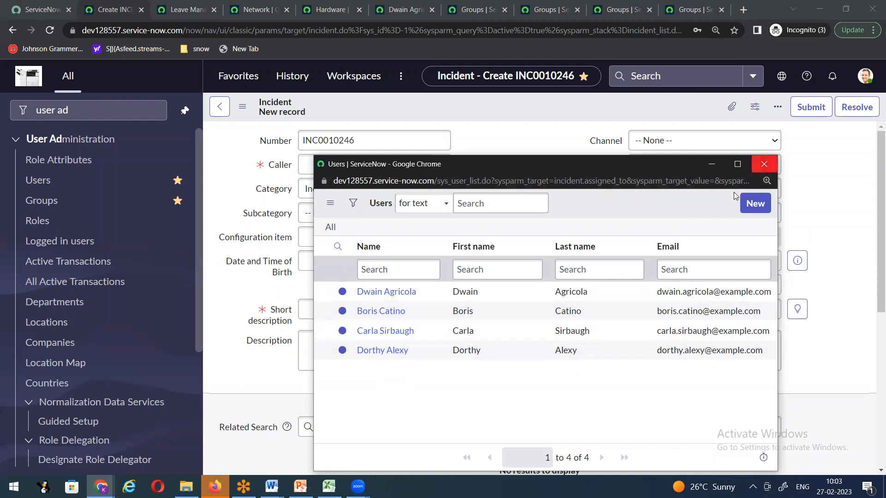
{"action": "left_click", "coordinate": [764, 164]}
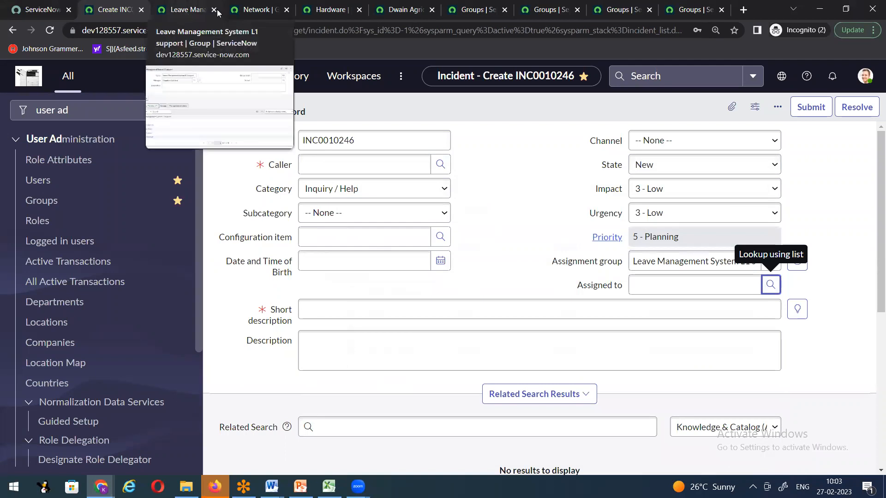
Step: Reload the Leave Management System L1 support group record
{"action": "left_click", "coordinate": [187, 13]}
{"action": "right_click", "coordinate": [350, 76]}
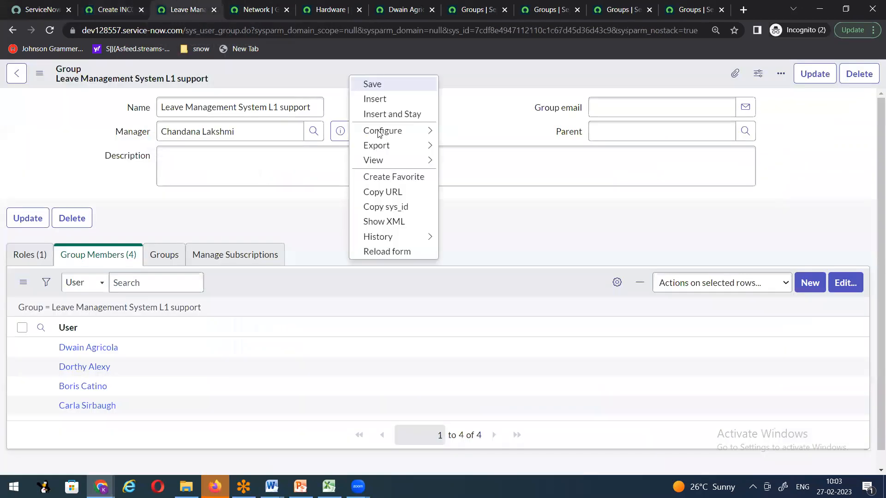
{"action": "left_click", "coordinate": [370, 250]}
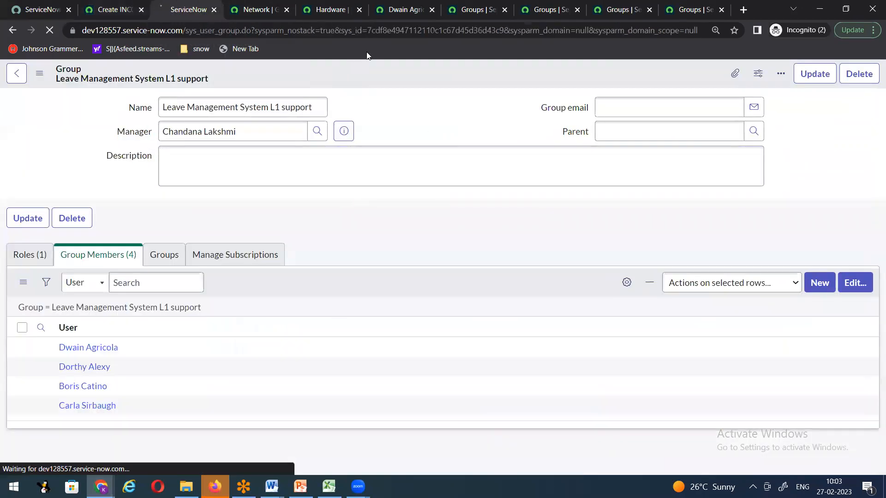
Step: Go back to the L1 support group record and open its member records in separate tabs
{"action": "left_click", "coordinate": [402, 10]}
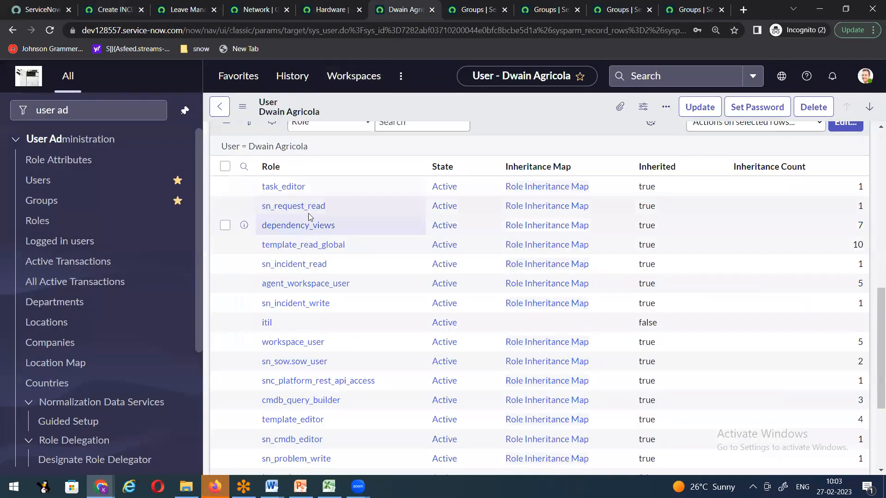
{"action": "left_click", "coordinate": [174, 11]}
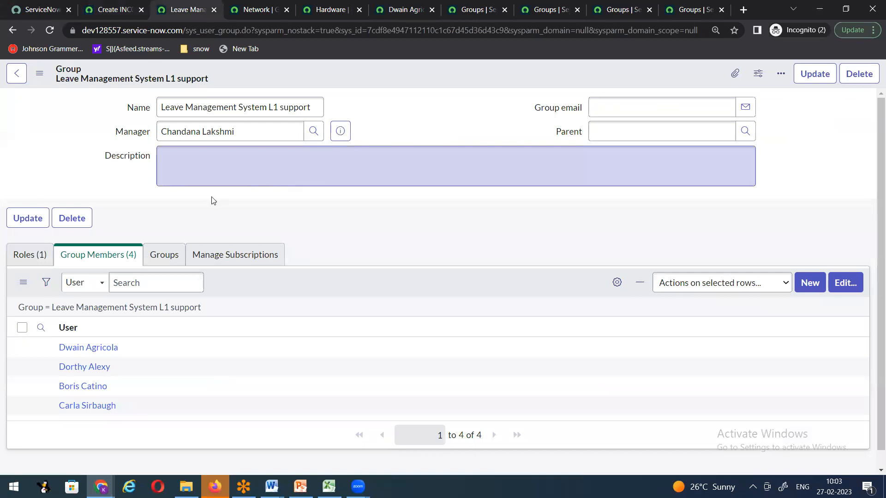
{"action": "left_click", "coordinate": [80, 354], "text": "ctrl"}
{"action": "left_click", "coordinate": [88, 370], "text": "ctrl"}
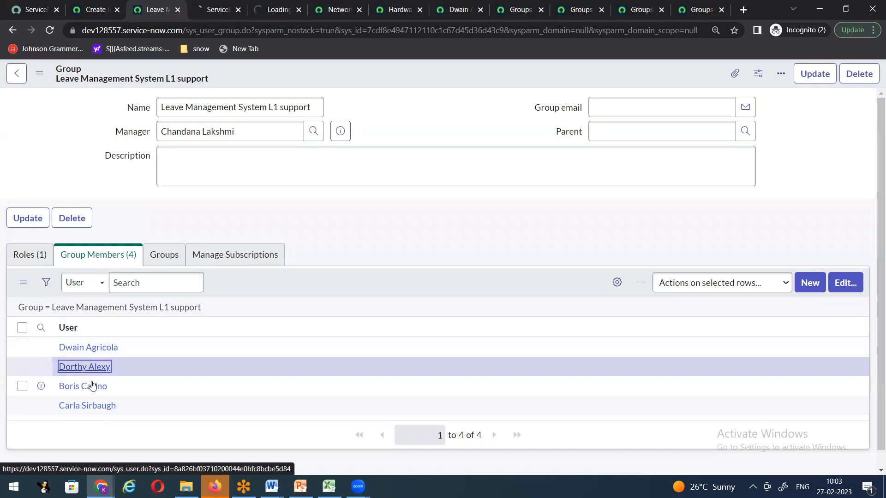
{"action": "left_click", "coordinate": [92, 411], "text": "ctrl"}
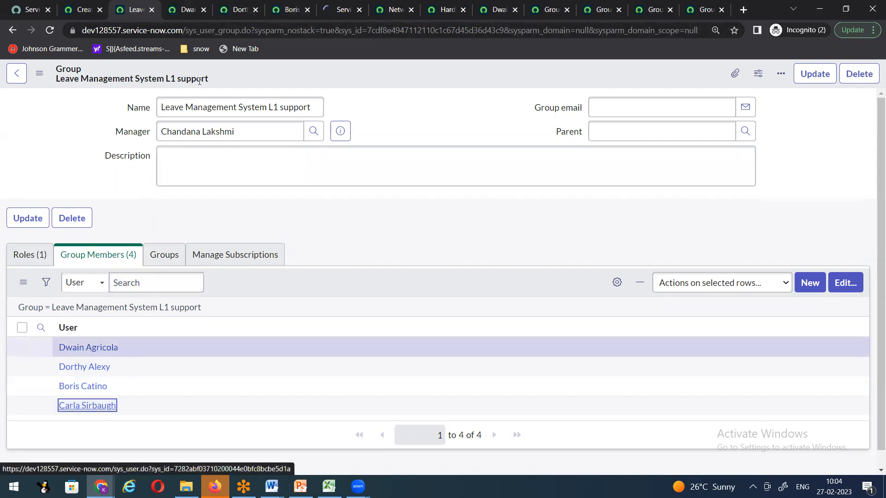
Step: Look through the four member user records, one tab at a time
{"action": "left_click", "coordinate": [185, 9]}
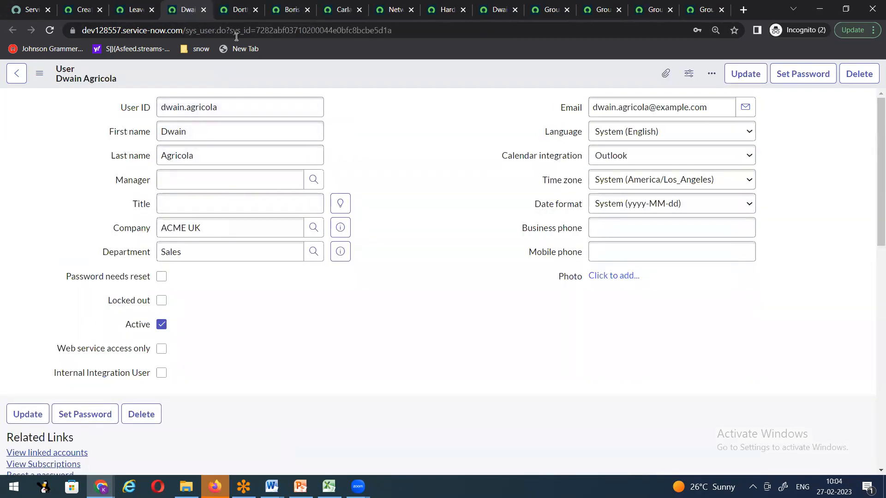
{"action": "left_click", "coordinate": [236, 9]}
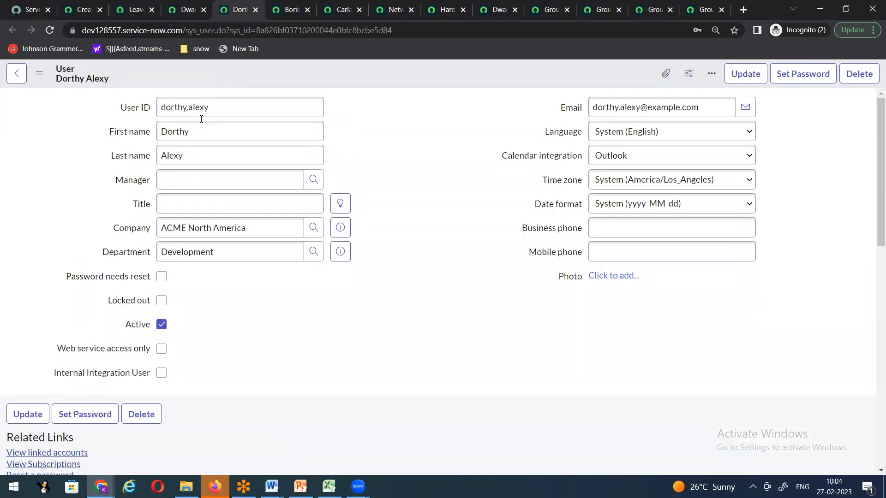
{"action": "left_click", "coordinate": [290, 9]}
{"action": "left_click", "coordinate": [334, 14]}
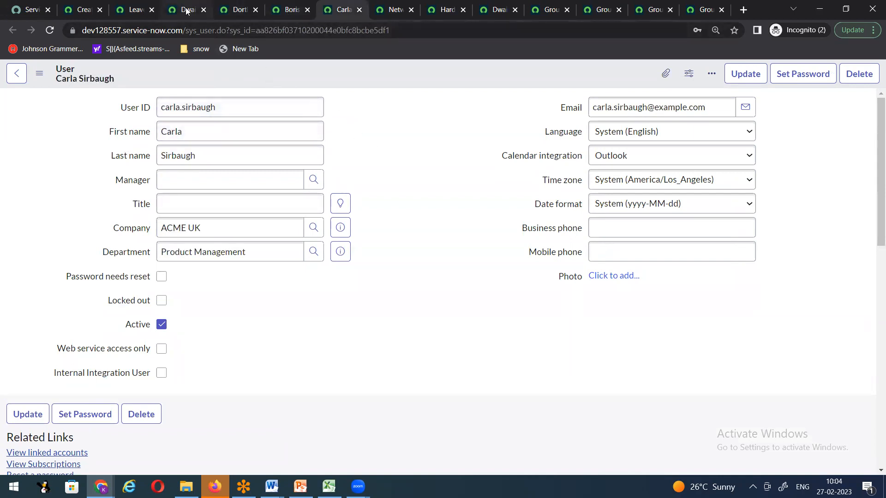
Step: Confirm itil is inherited on two members' Roles lists (36 and 37 roles)
{"action": "left_click", "coordinate": [239, 14]}
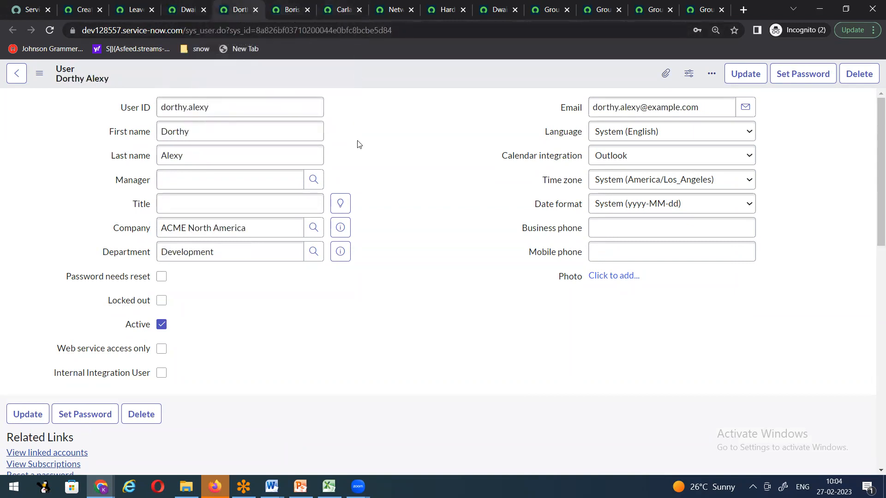
{"action": "scroll", "coordinate": [359, 144], "scroll_direction": "down", "scroll_amount": 6}
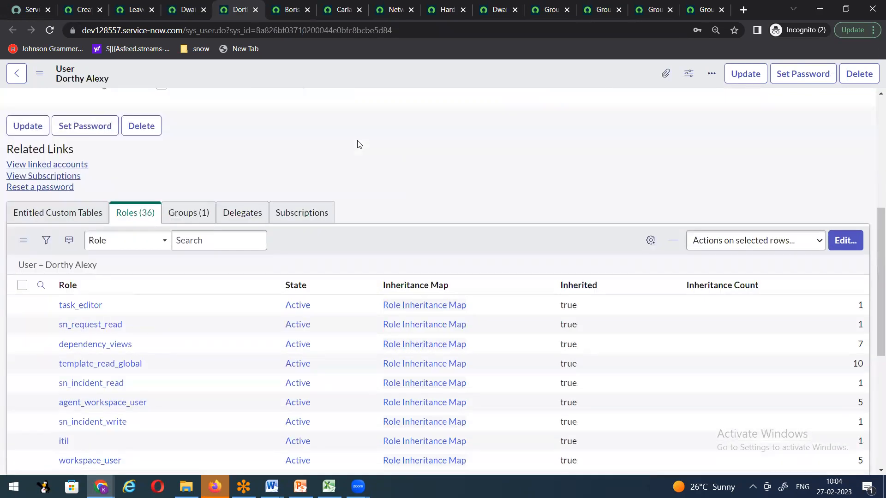
{"action": "scroll", "coordinate": [359, 144], "scroll_direction": "down", "scroll_amount": 3}
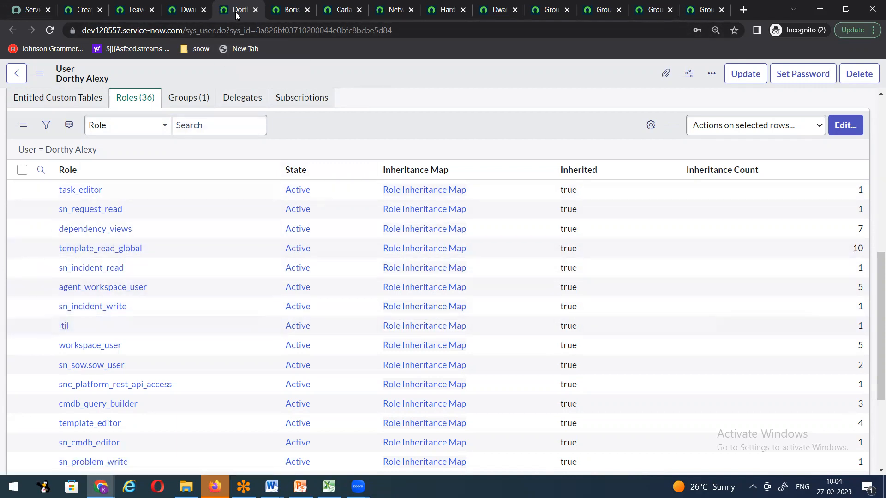
{"action": "left_click", "coordinate": [286, 12]}
{"action": "scroll", "coordinate": [217, 273], "scroll_direction": "down", "scroll_amount": 10}
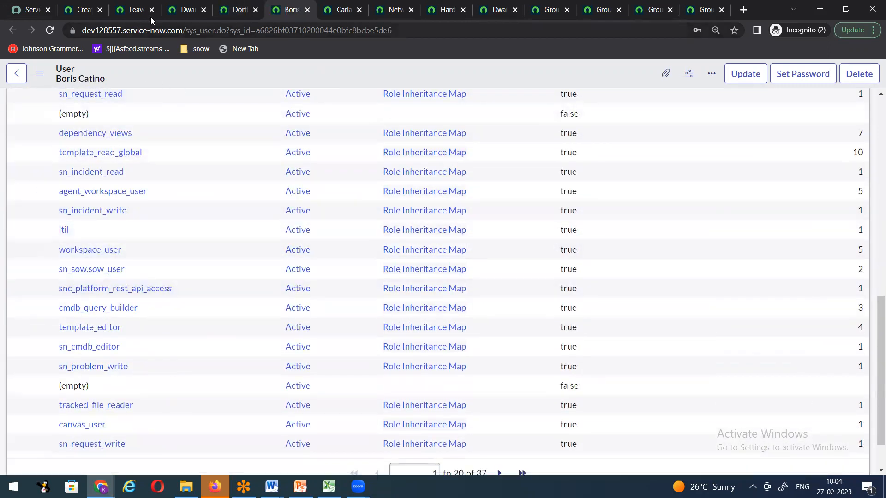
{"action": "left_click", "coordinate": [186, 10]}
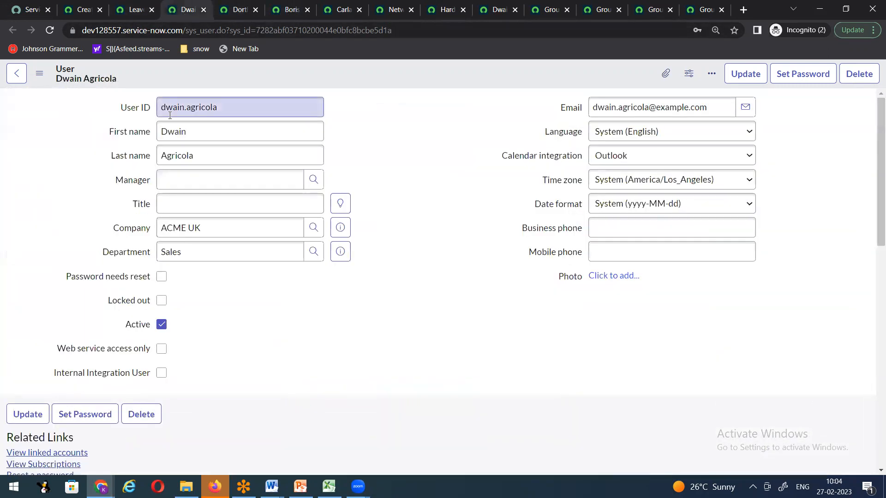
Step: Tick the inherited itil row, then show the Groups (1) list showing Leave Management System L1 support
{"action": "scroll", "coordinate": [406, 239], "scroll_direction": "down", "scroll_amount": 10}
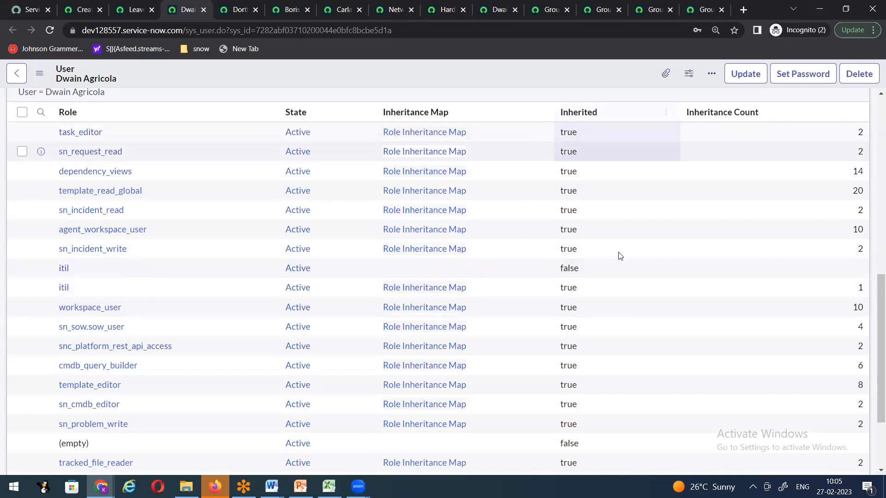
{"action": "left_click", "coordinate": [24, 287]}
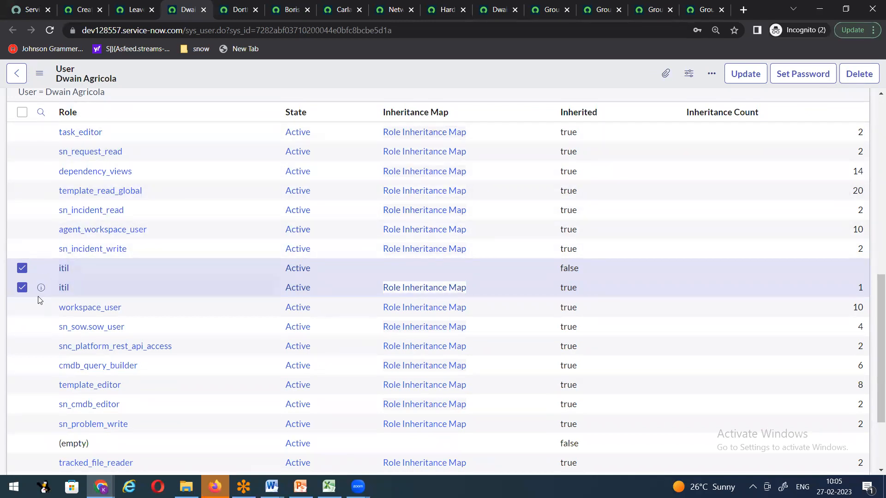
{"action": "scroll", "coordinate": [164, 271], "scroll_direction": "up", "scroll_amount": 3}
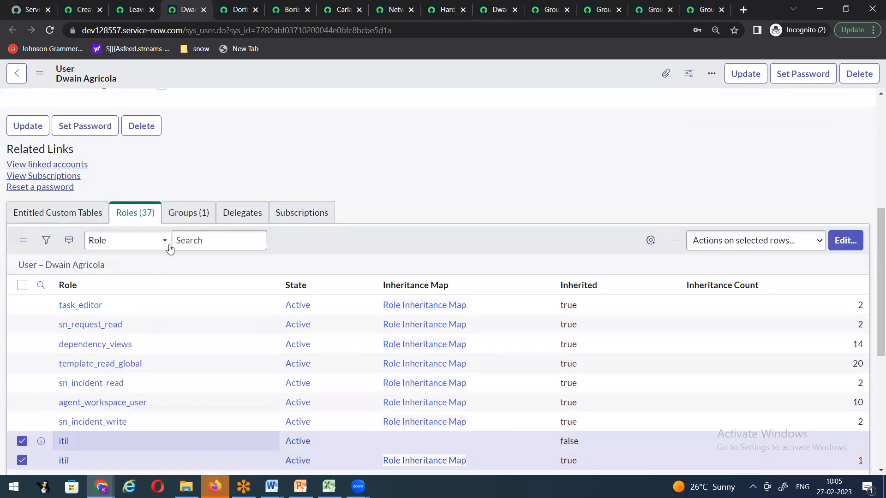
{"action": "left_click", "coordinate": [184, 216]}
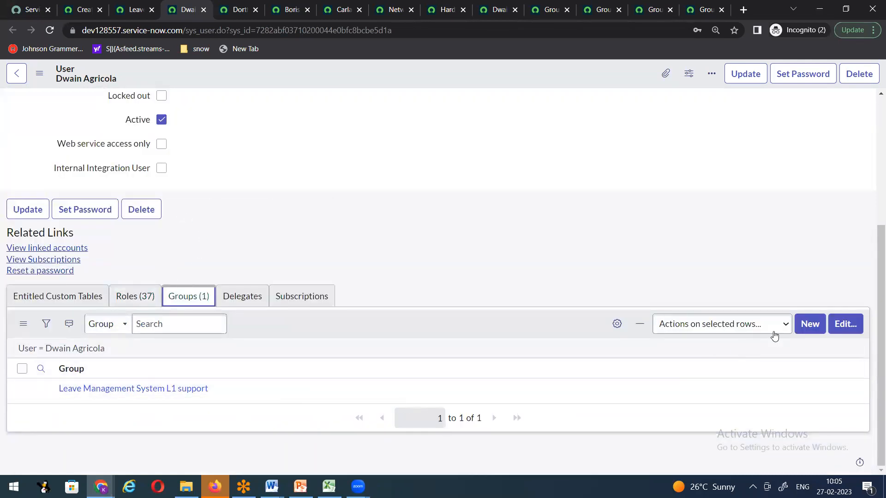
Step: Remove Leave Management System L1 support from the user's groups and save
{"action": "left_click", "coordinate": [847, 328]}
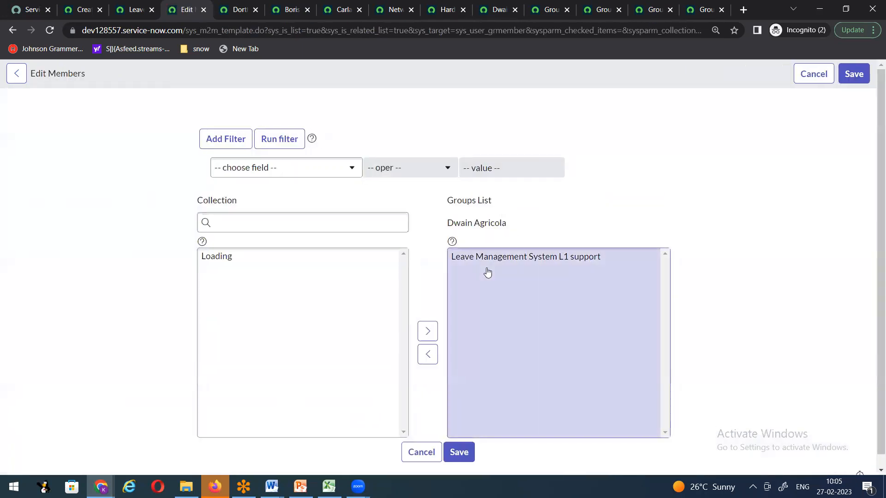
{"action": "left_click", "coordinate": [490, 256]}
{"action": "left_click", "coordinate": [428, 342]}
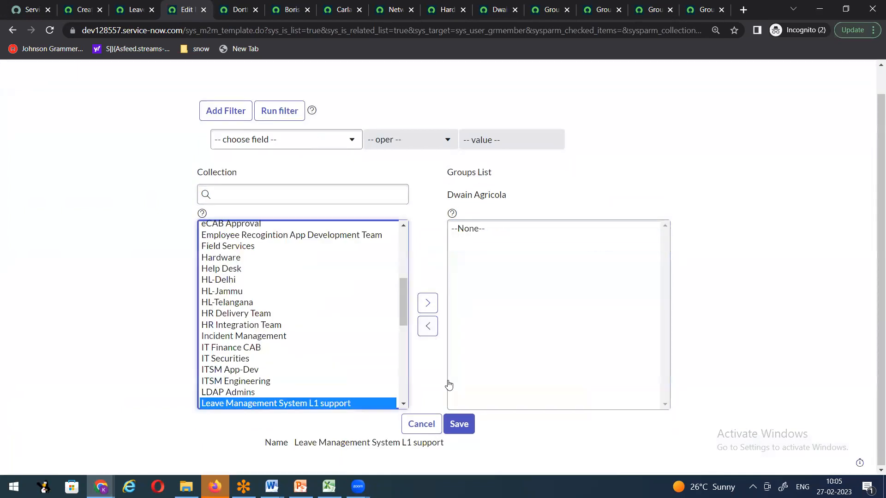
{"action": "left_click", "coordinate": [460, 424]}
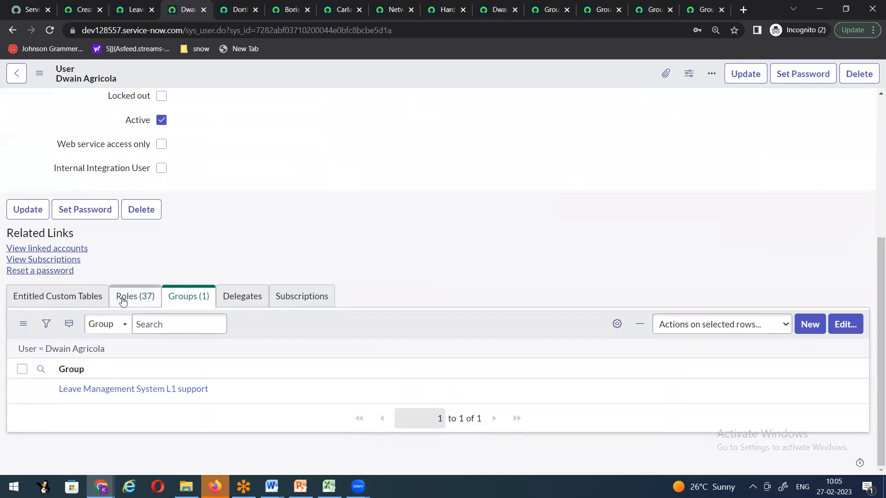
Step: Reload the user form and verify 36 roles, with itil only as a direct role
{"action": "left_click", "coordinate": [131, 296]}
{"action": "scroll", "coordinate": [335, 290], "scroll_direction": "down", "scroll_amount": 5}
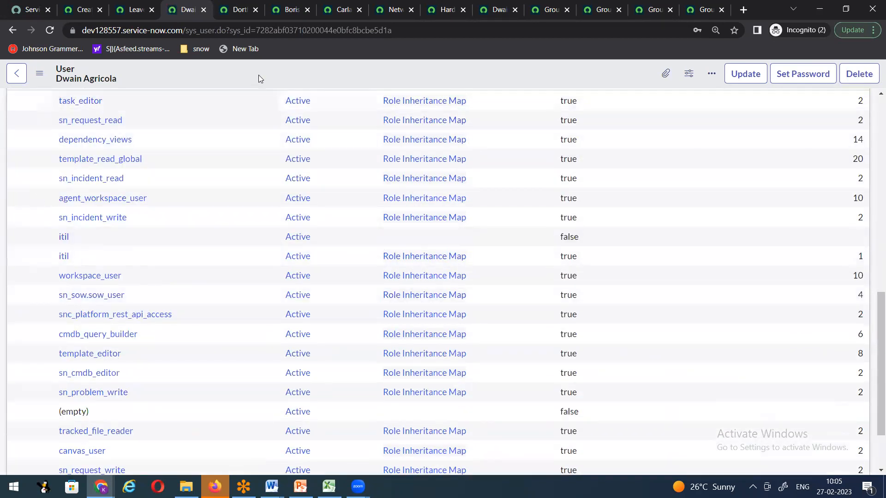
{"action": "right_click", "coordinate": [259, 74]}
{"action": "left_click", "coordinate": [286, 249]}
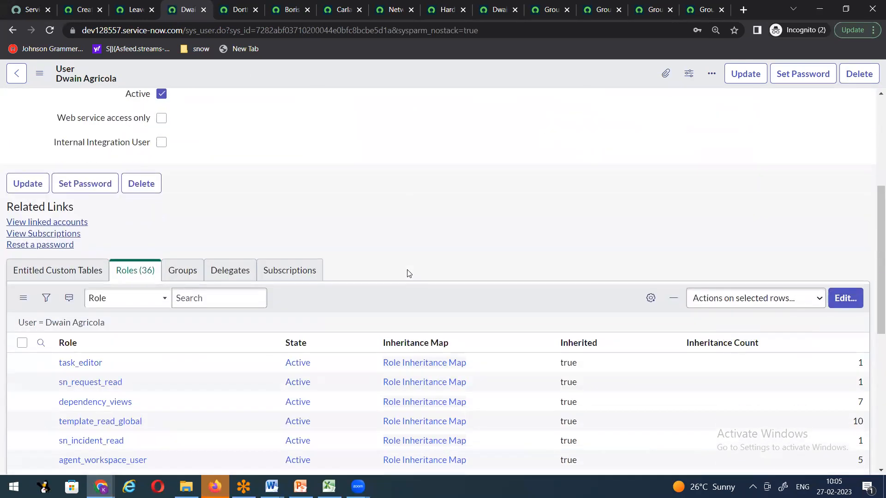
{"action": "scroll", "coordinate": [296, 281], "scroll_direction": "down", "scroll_amount": 3}
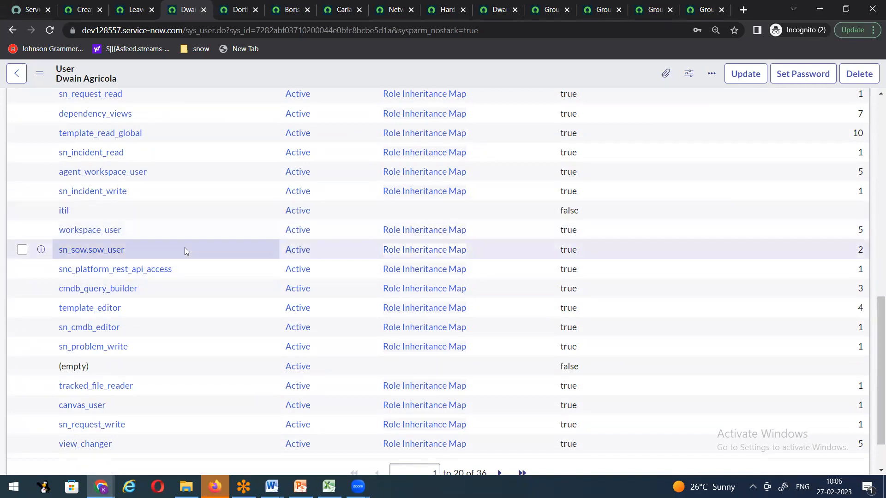
{"action": "scroll", "coordinate": [185, 250], "scroll_direction": "up", "scroll_amount": 3}
{"action": "left_click", "coordinate": [178, 160]}
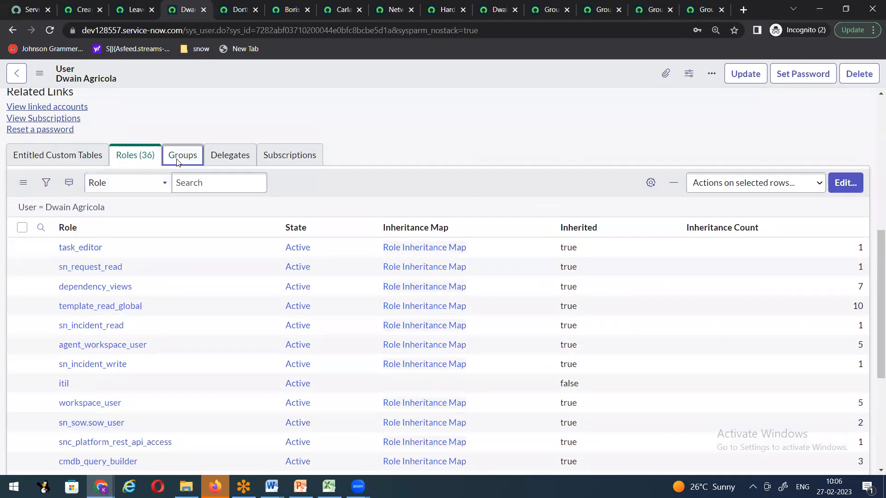
Step: Search 'leave' and add Leave Management System L1 support back to the user's groups, then save
{"action": "left_click", "coordinate": [830, 297]}
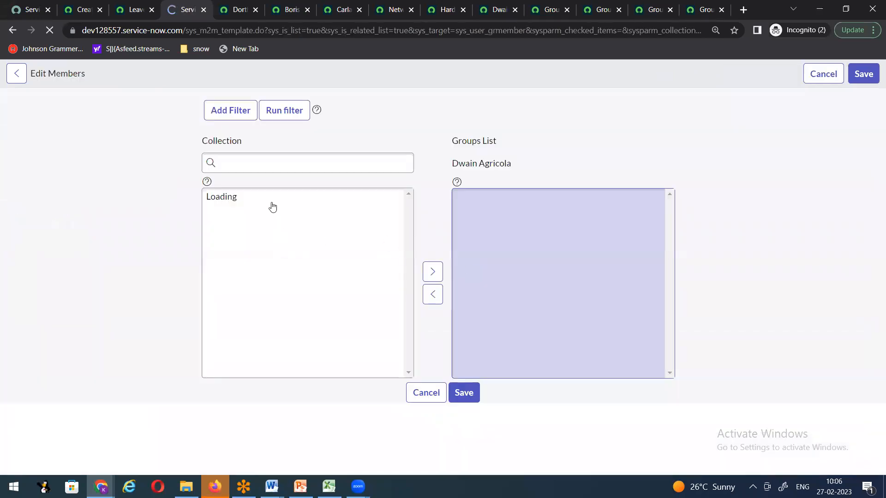
{"action": "left_click", "coordinate": [249, 225]}
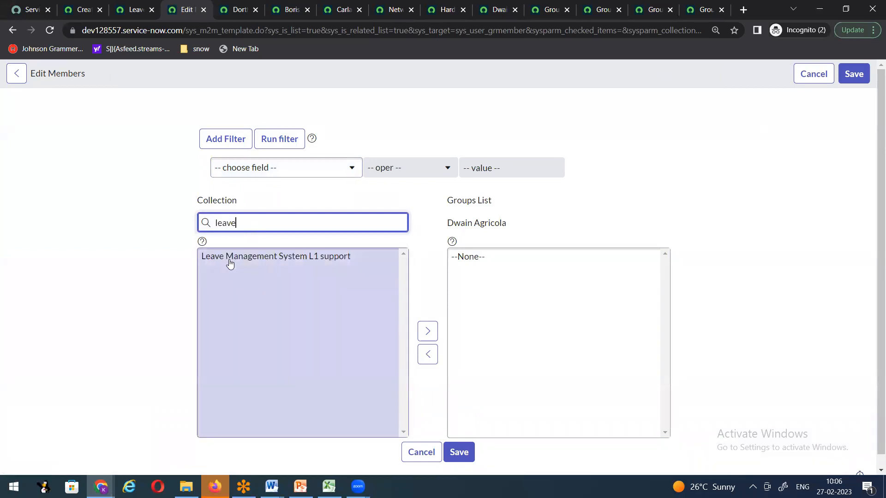
{"action": "left_click", "coordinate": [229, 257]}
{"action": "left_click", "coordinate": [427, 318]}
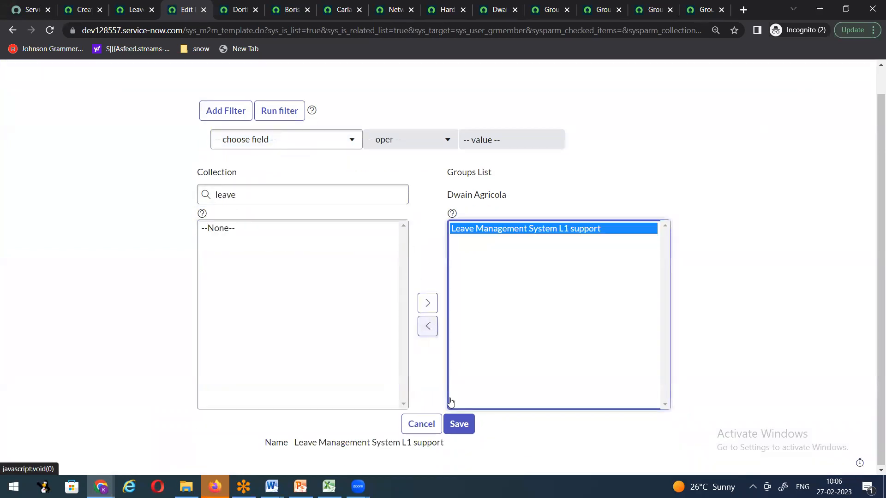
{"action": "left_click", "coordinate": [458, 424]}
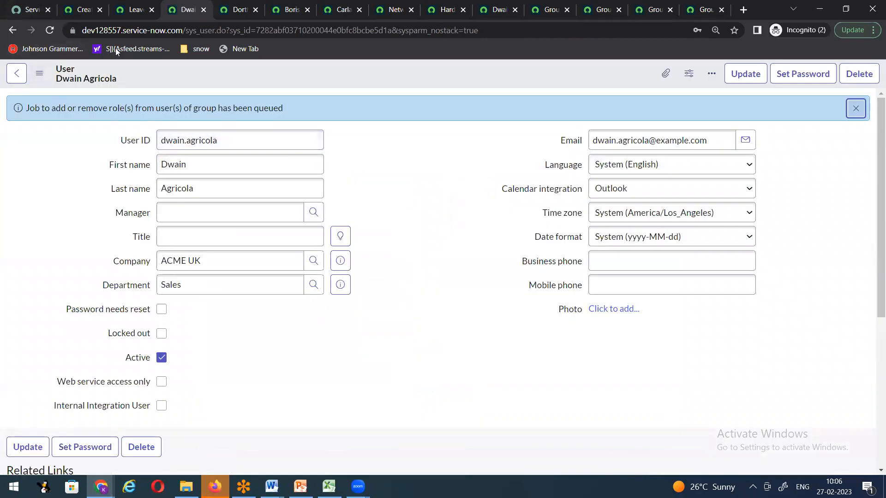
Step: Reload the user form to refresh role counts, then return to the group's four-member record
{"action": "scroll", "coordinate": [180, 267], "scroll_direction": "down", "scroll_amount": 5}
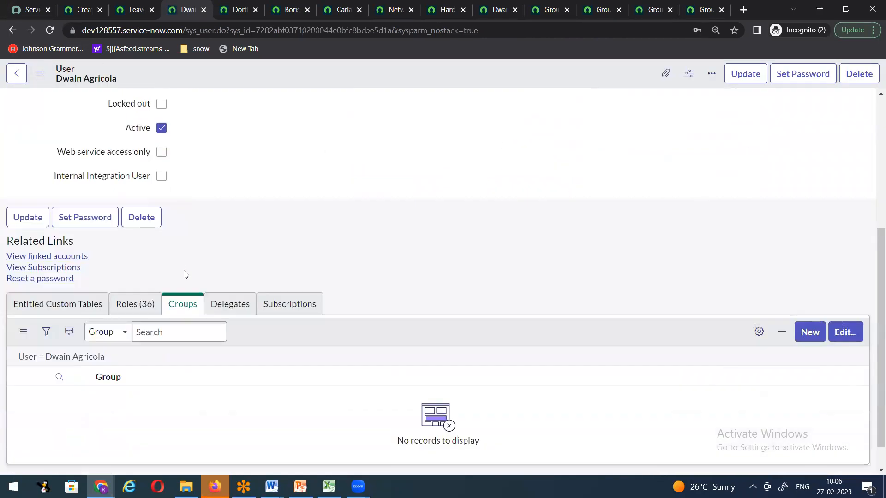
{"action": "right_click", "coordinate": [289, 79]}
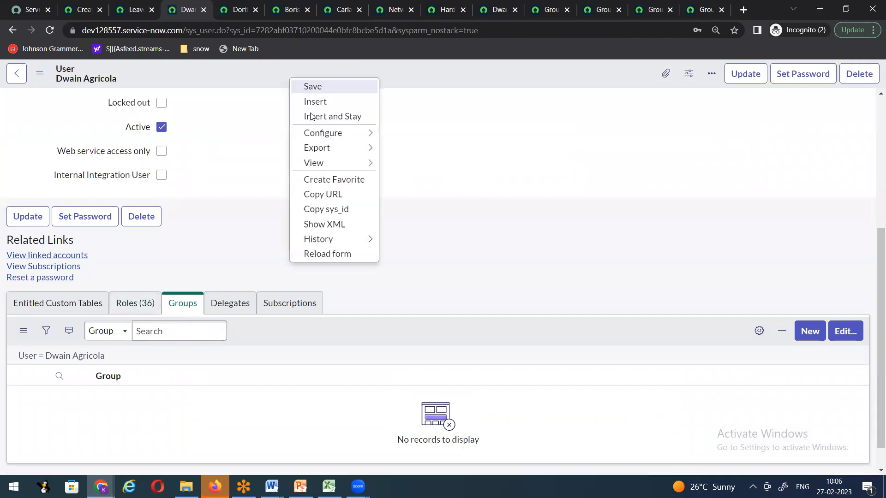
{"action": "left_click", "coordinate": [316, 256]}
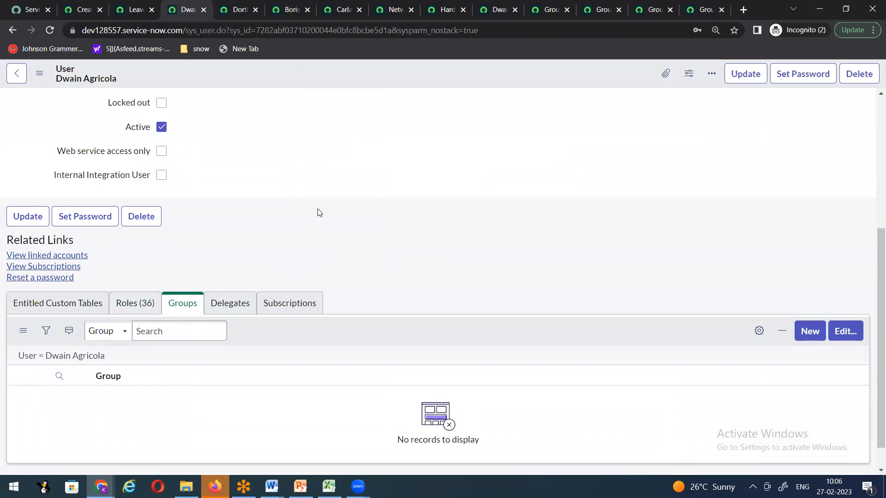
{"action": "right_click", "coordinate": [322, 83]}
{"action": "left_click", "coordinate": [344, 257]}
{"action": "scroll", "coordinate": [390, 245], "scroll_direction": "down", "scroll_amount": 3}
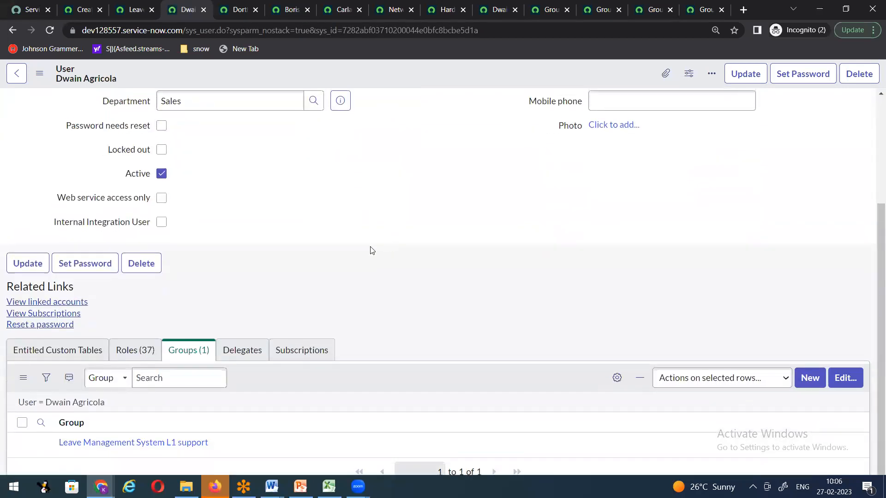
{"action": "scroll", "coordinate": [288, 309], "scroll_direction": "down", "scroll_amount": 1}
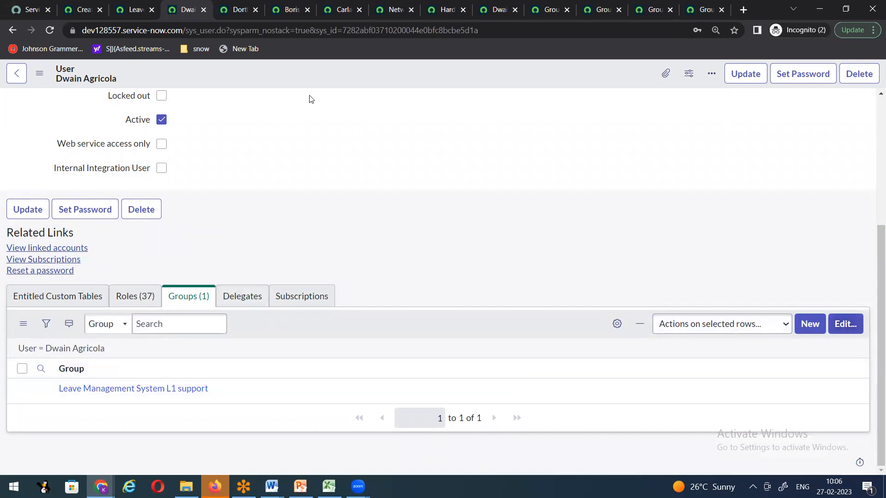
{"action": "key", "text": "ctrl+shift+Tab"}
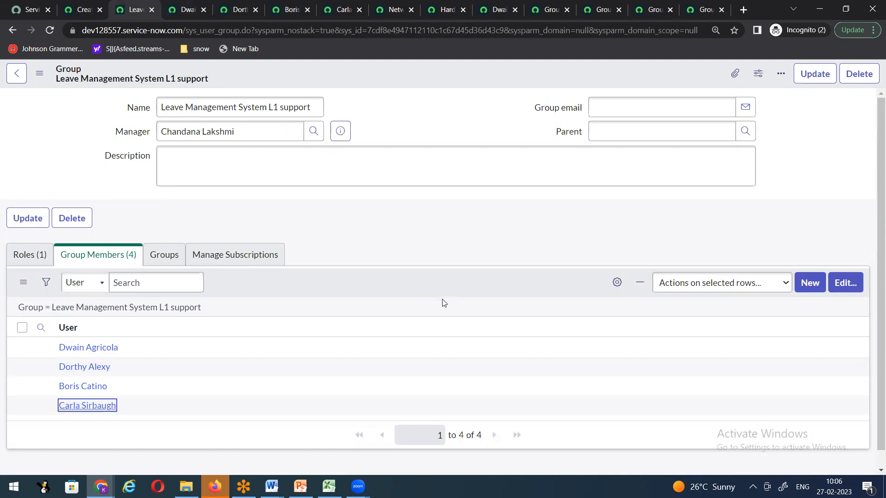
{"action": "mouse_move", "coordinate": [358, 487]}
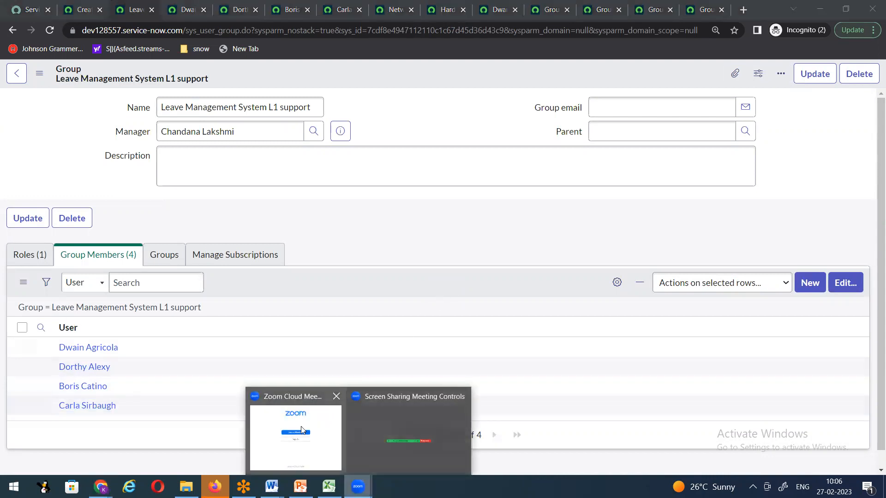